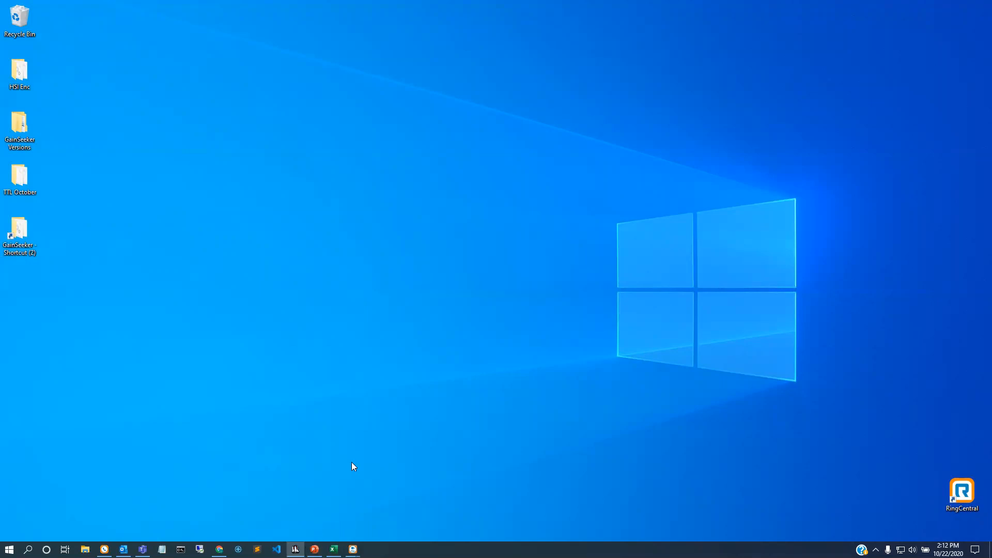
# Open the Standard Utility in GainSeeker Utility and start an export of SPC standards.
pyautogui.click(491, 315)
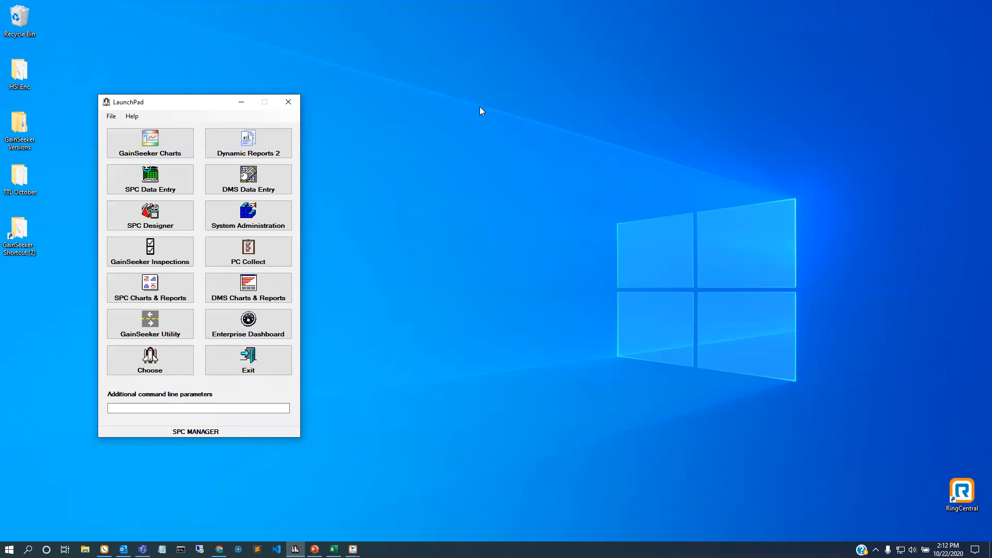
pyautogui.moveTo(181, 105); pyautogui.dragTo(331, 94)
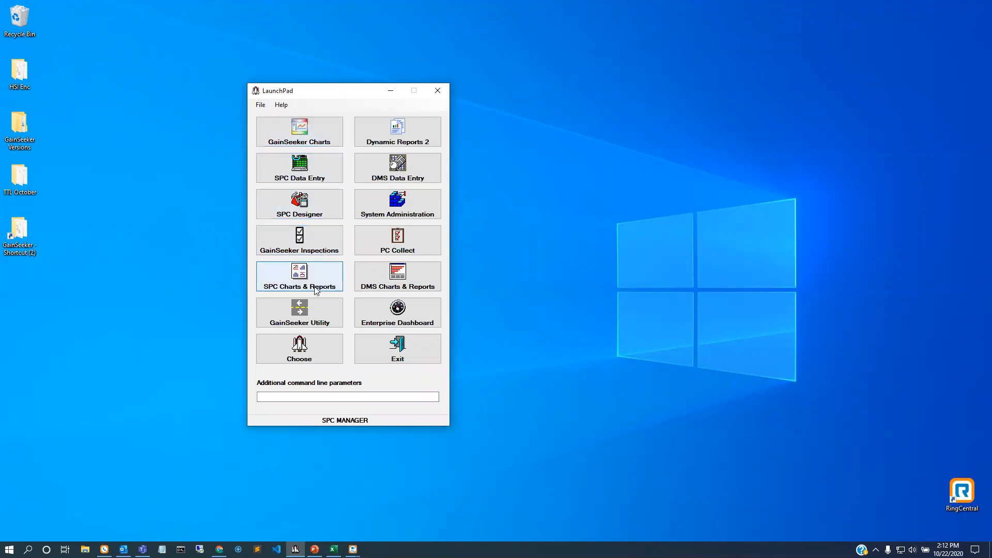
pyautogui.click(314, 311)
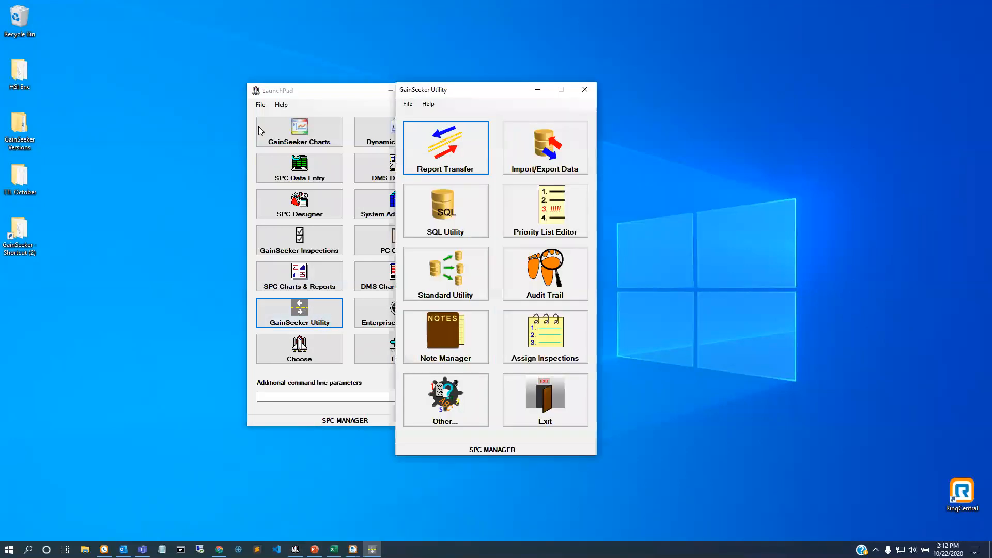
pyautogui.click(456, 281)
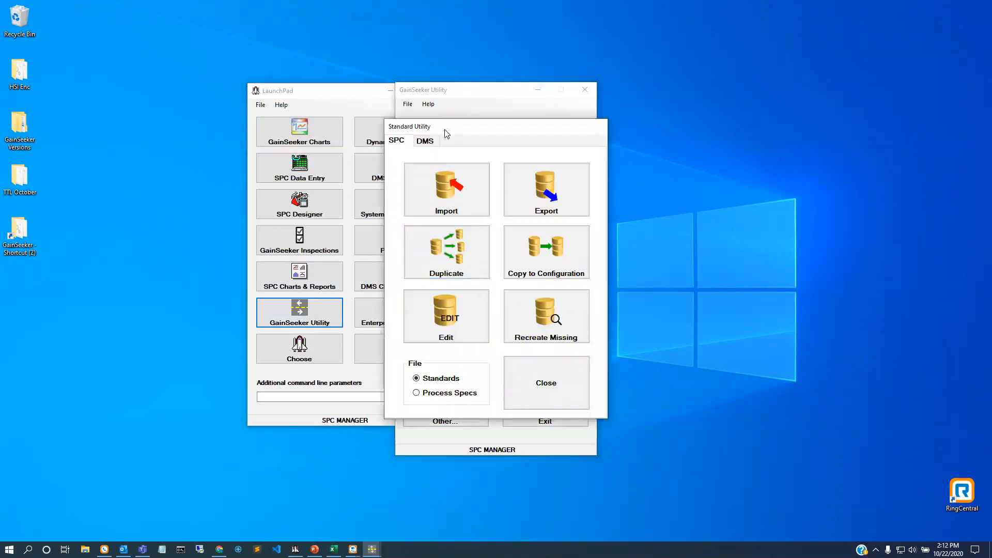
pyautogui.click(427, 146)
pyautogui.click(397, 144)
pyautogui.click(560, 203)
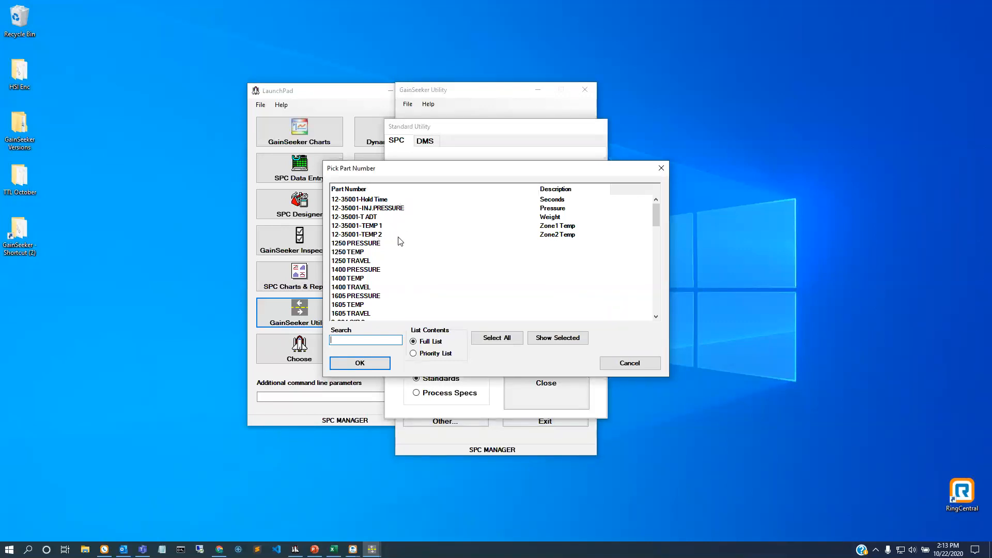
# Try selecting several separate part numbers, followed by the range from 12-35001-Hold Time to 1400 TEMP.
pyautogui.click(386, 233)
pyautogui.click(385, 226)
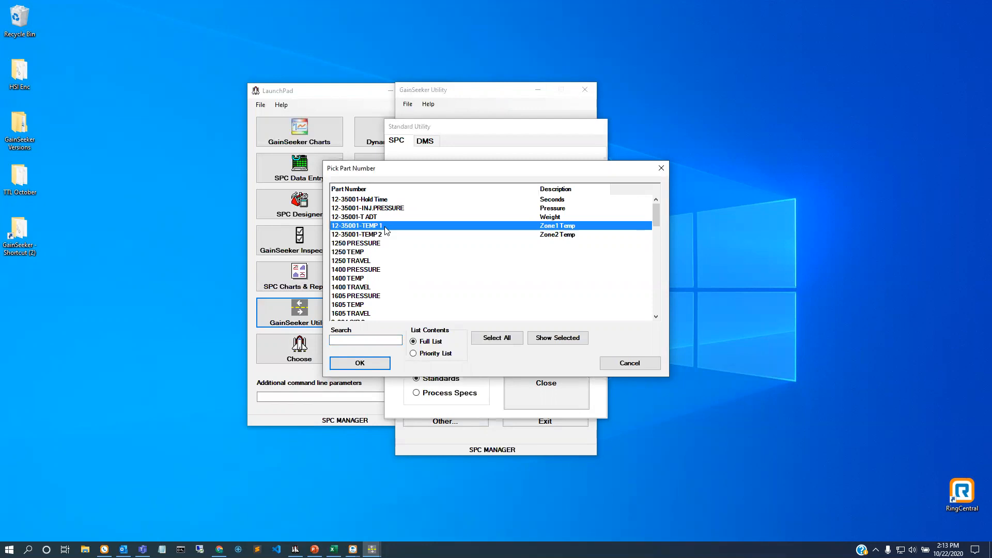
pyautogui.click(385, 233)
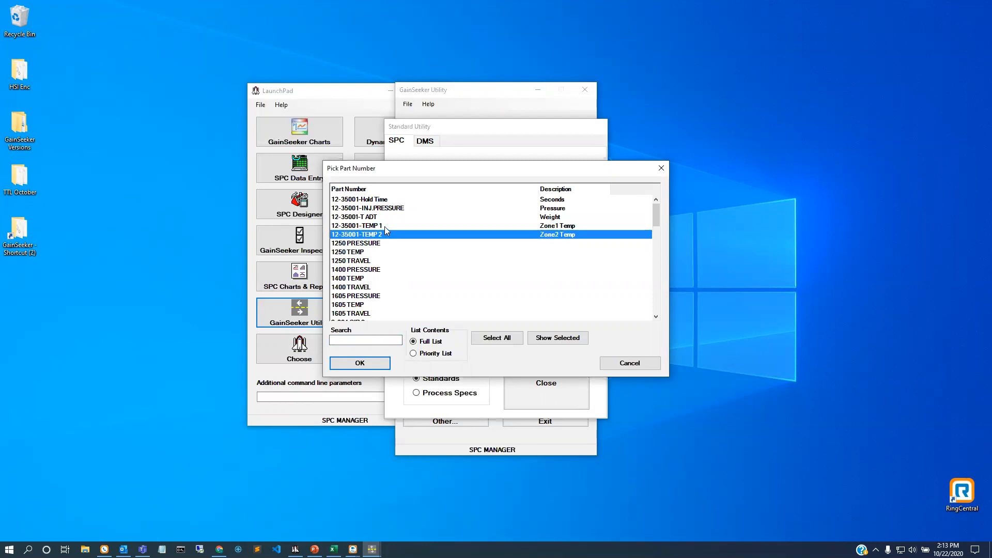
pyautogui.keyDown('ctrl'); pyautogui.click(384, 226); pyautogui.keyUp('ctrl')
pyautogui.keyDown('ctrl'); pyautogui.click(372, 200); pyautogui.keyUp('ctrl')
pyautogui.keyDown('ctrl'); pyautogui.click(389, 269); pyautogui.keyUp('ctrl')
pyautogui.keyDown('ctrl'); pyautogui.click(383, 297); pyautogui.keyUp('ctrl')
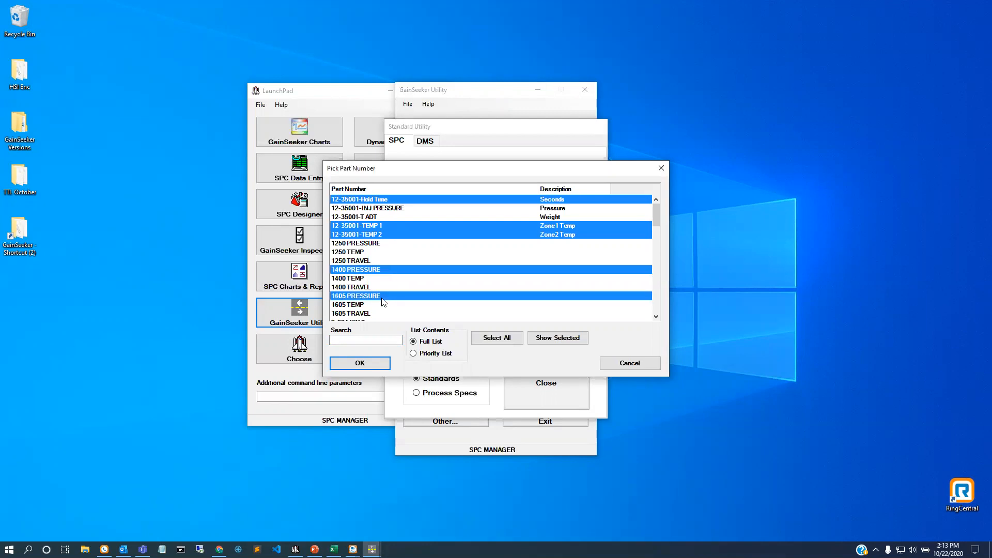
pyautogui.click(390, 223)
pyautogui.click(394, 199)
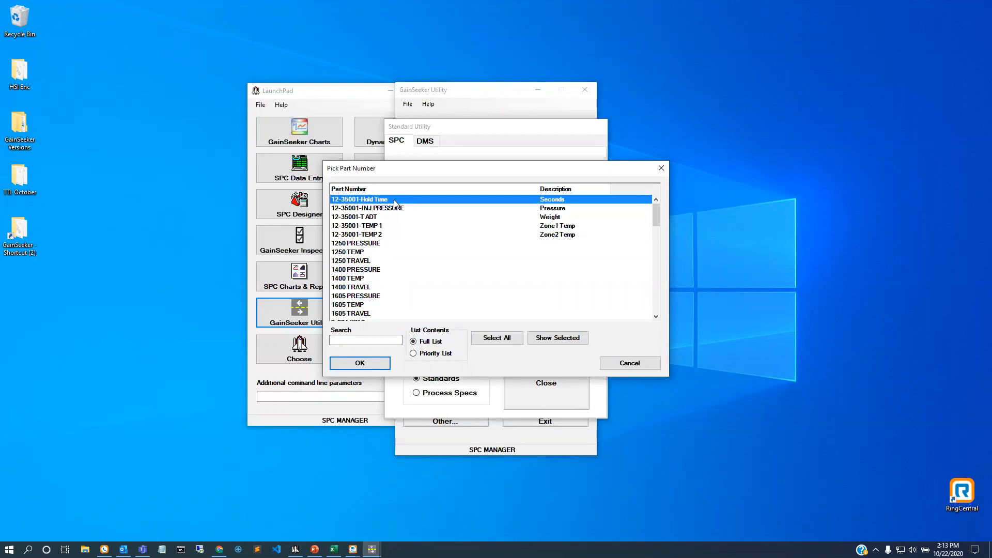
pyautogui.keyDown('shift'); pyautogui.click(395, 280); pyautogui.keyUp('shift')
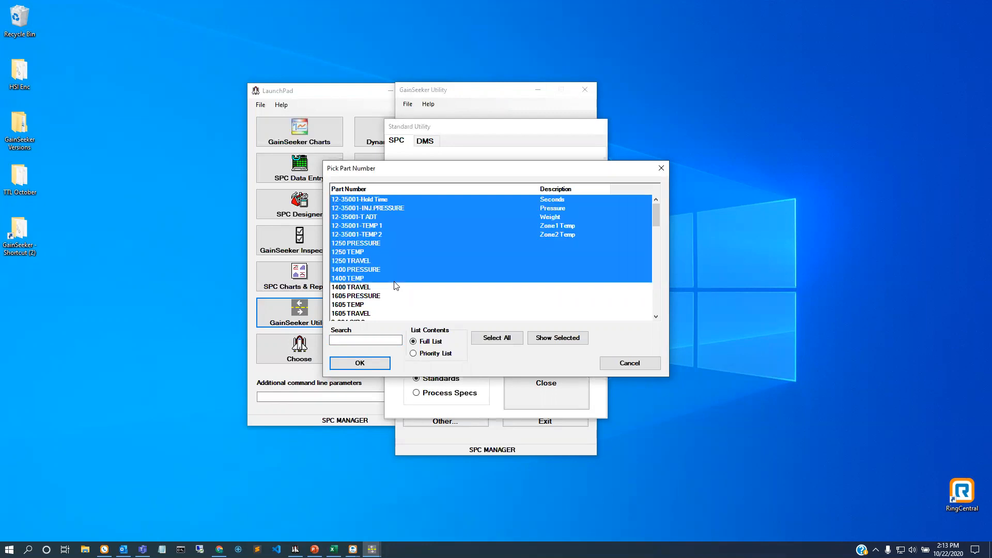
# Select part numbers 12-35001-TEMP 1 and 12-35001-TEMP 2 for the export.
pyautogui.click(392, 234)
pyautogui.keyDown('ctrl'); pyautogui.click(392, 225); pyautogui.keyUp('ctrl')
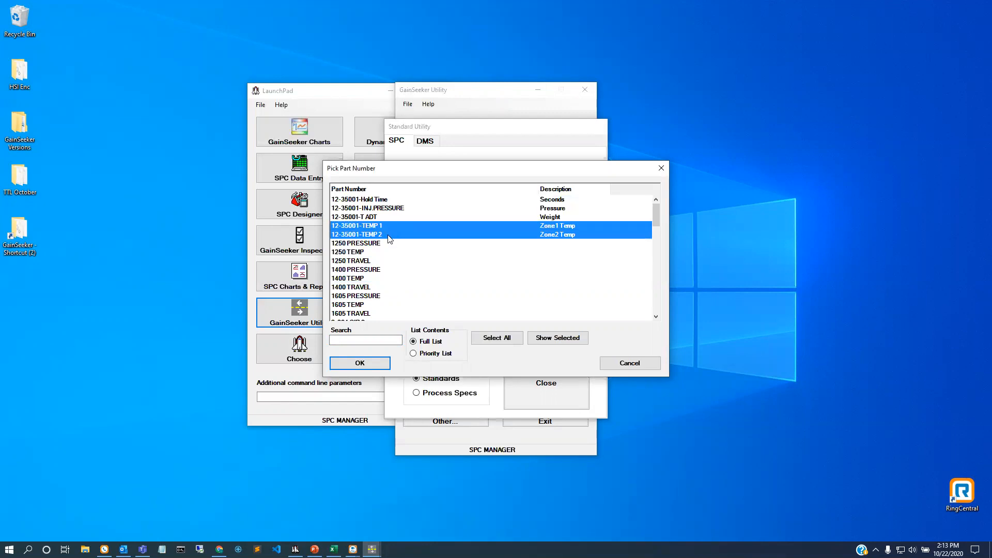
# Permanently delete all files in the TTL October desktop folder and close the folder.
pyautogui.doubleClick(22, 185)
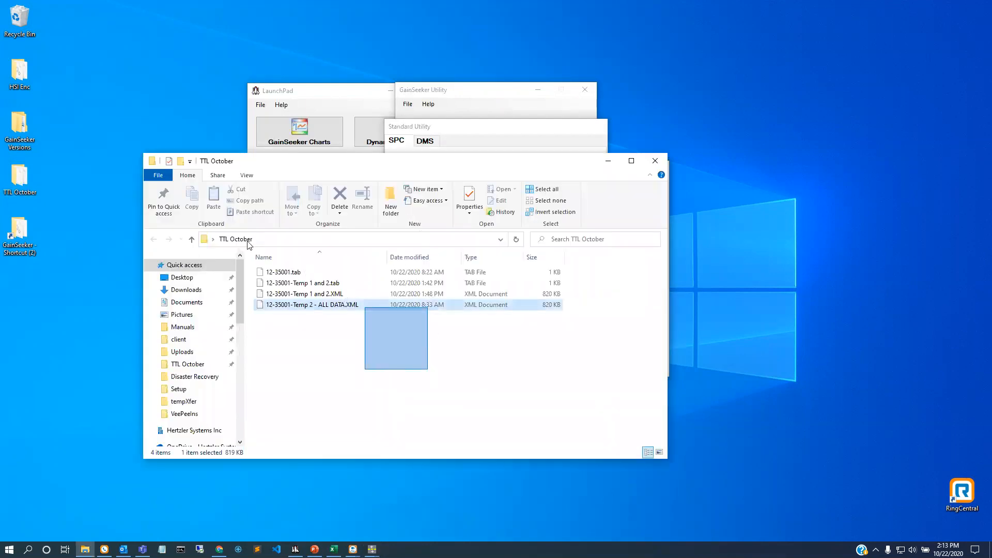
pyautogui.hotkey('ctrl', 'a')
pyautogui.hotkey('shift', 'Delete')
pyautogui.press('Return')
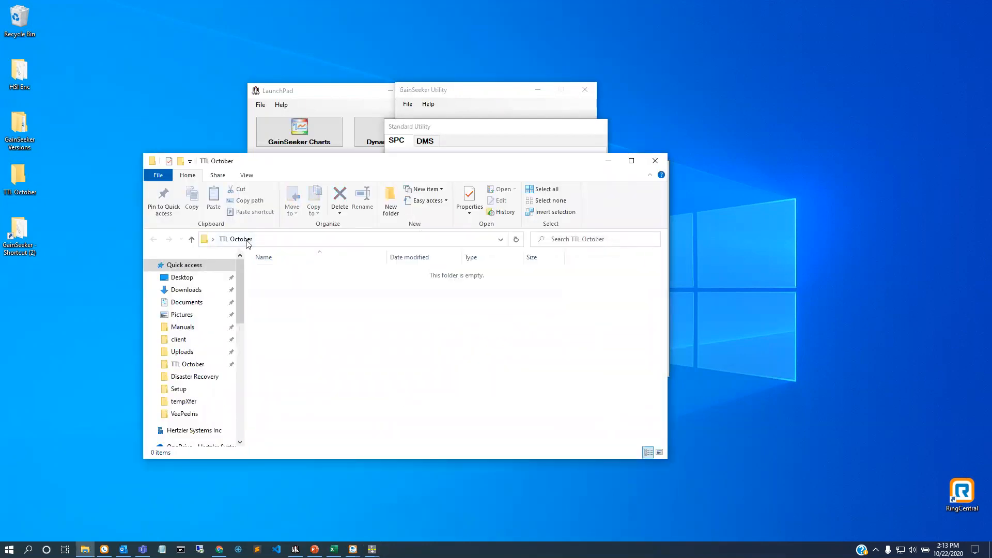
pyautogui.click(655, 161)
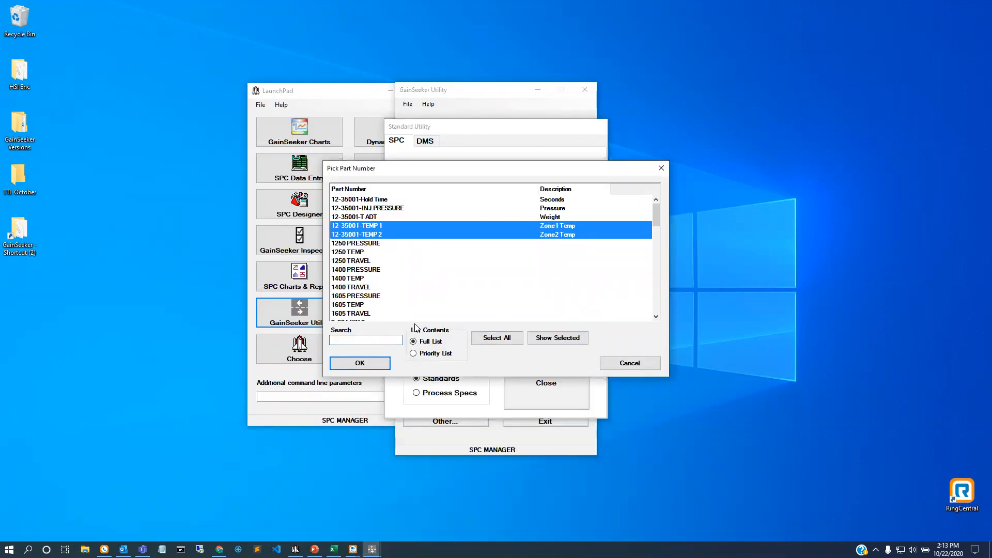
# Export the selected standards in tab format to the TTL October folder under the file name standards.
pyautogui.click(360, 363)
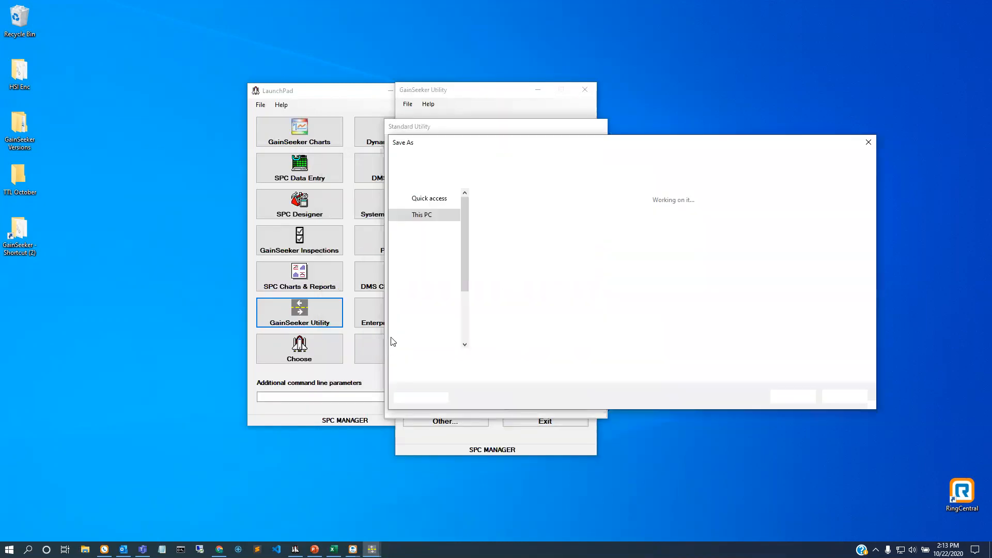
pyautogui.scroll(10, 433, 261)
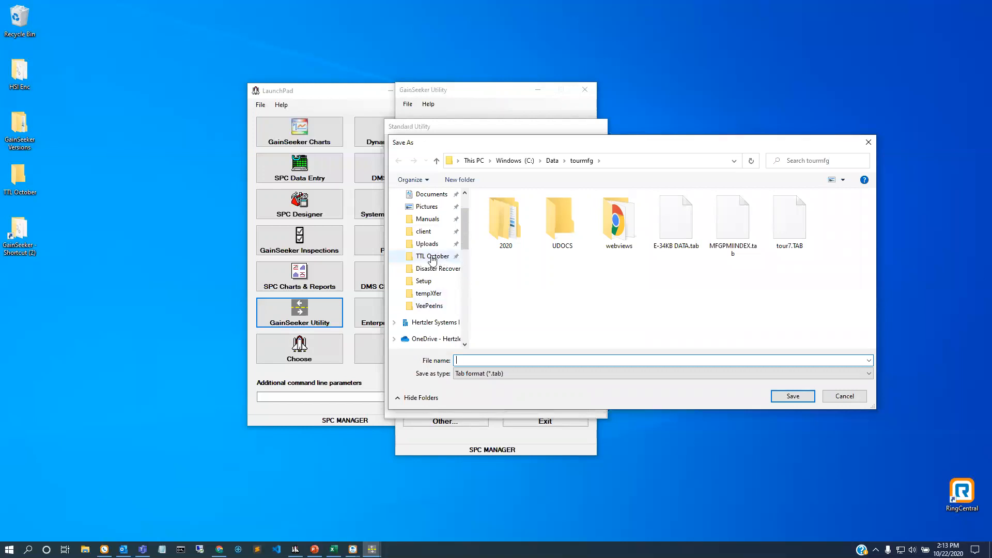
pyautogui.click(433, 257)
pyautogui.click(545, 363)
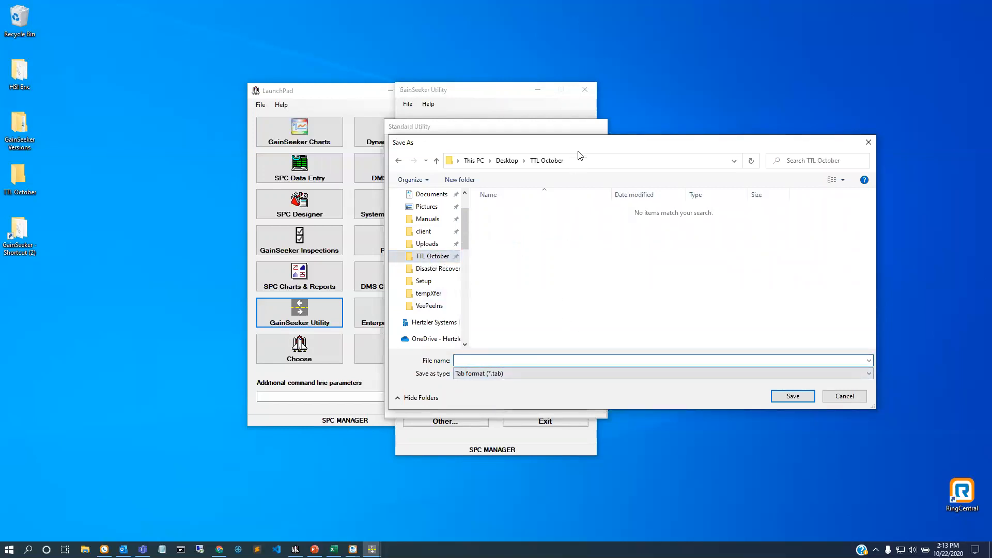
pyautogui.moveTo(579, 151); pyautogui.dragTo(577, 141)
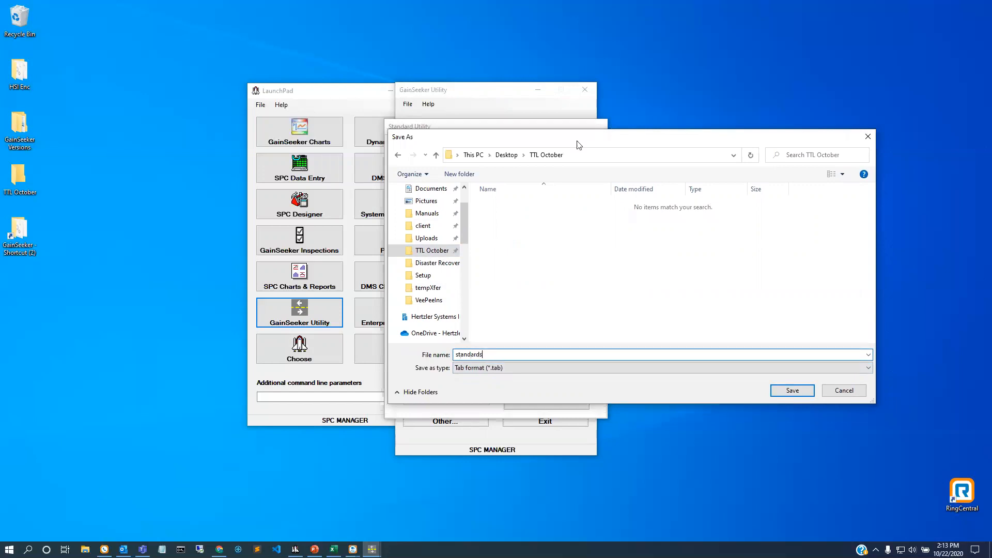
pyautogui.press('Return')
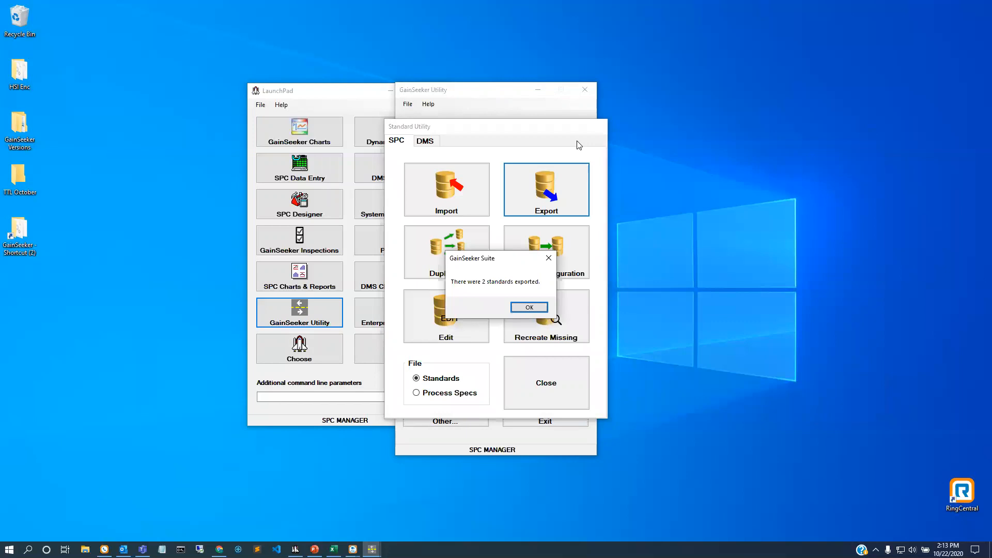
pyautogui.press('Return')
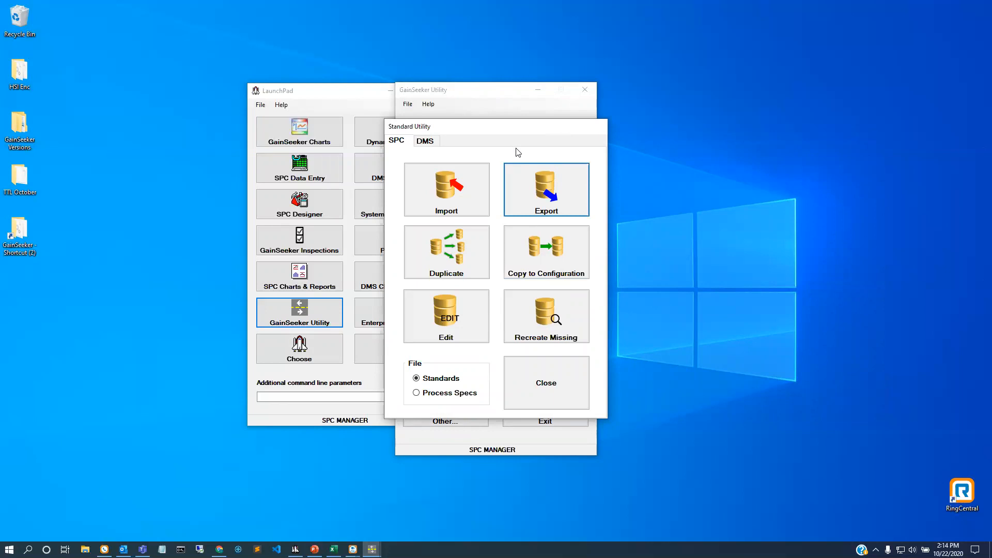
# View the SPC control chart of part number 12-35001-TEMP 2 in GainSeeker Charts, closing the charts when done.
pyautogui.click(307, 132)
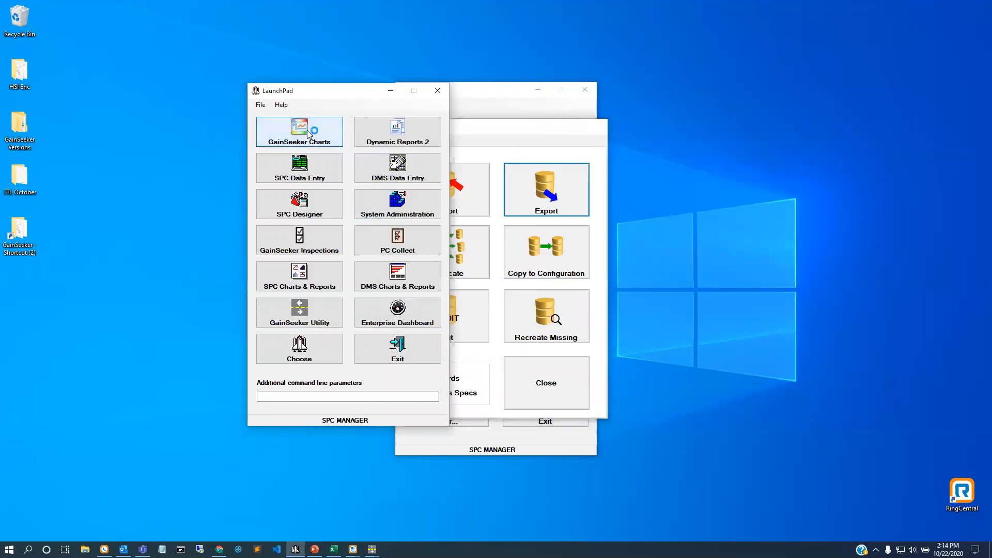
pyautogui.click(307, 133)
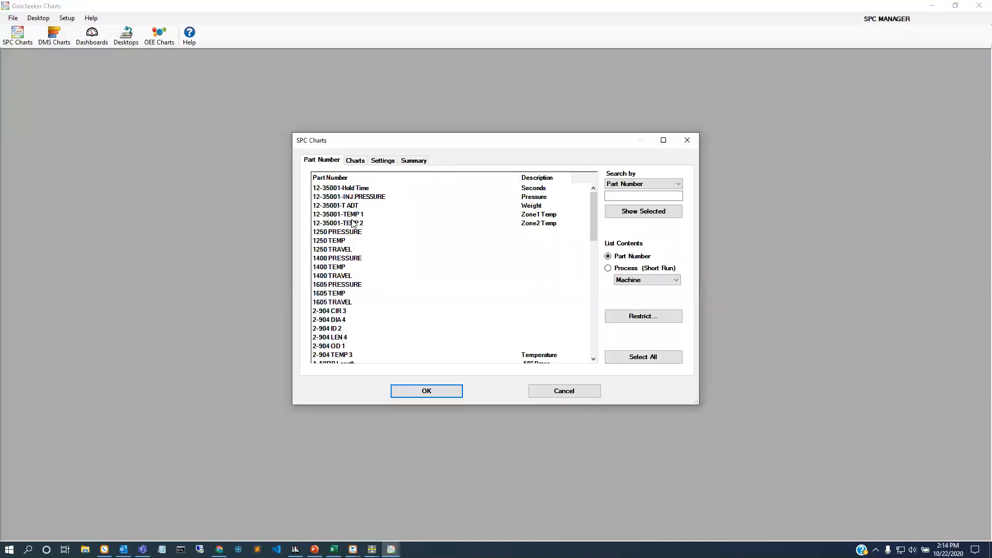
pyautogui.click(353, 223)
pyautogui.click(427, 391)
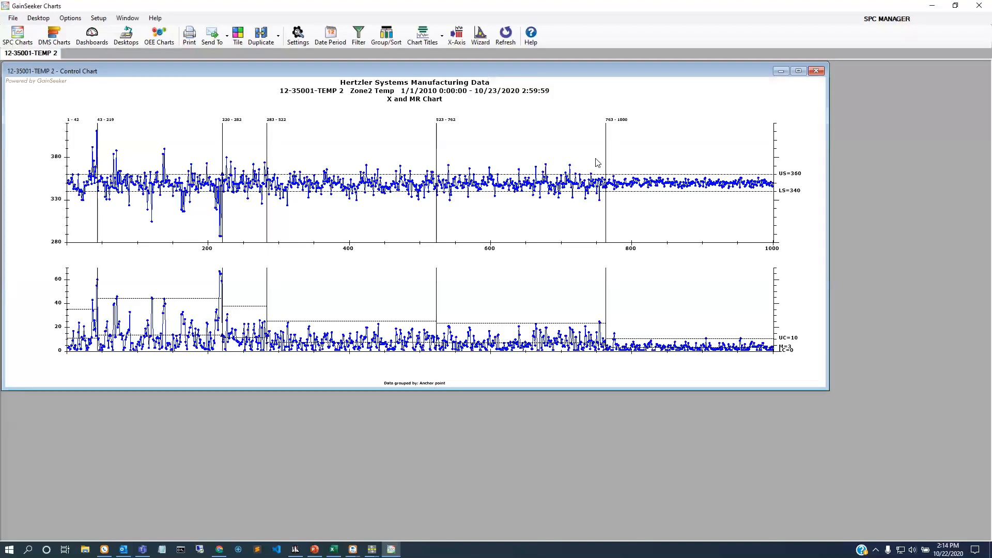
pyautogui.click(816, 71)
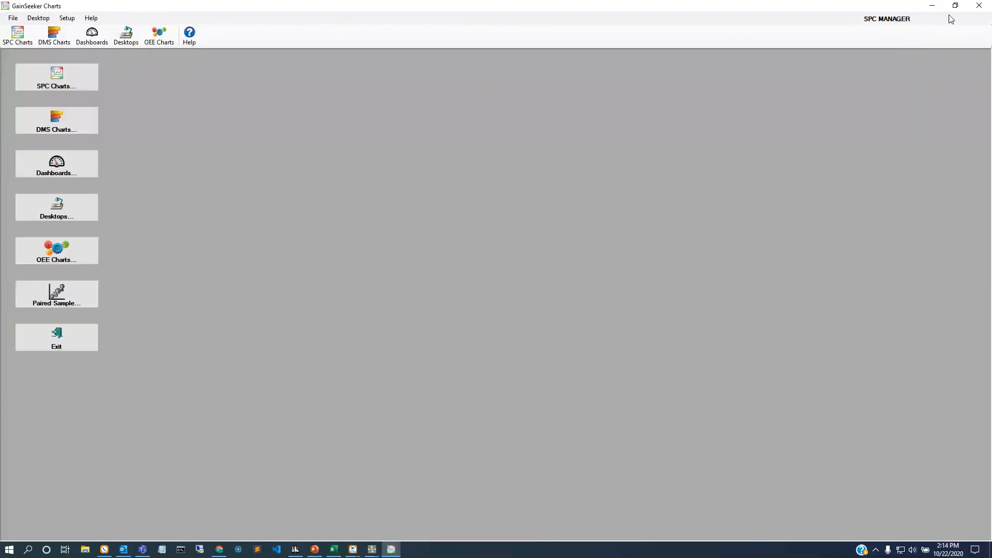
pyautogui.click(979, 6)
# Delete the standards 12-35001-TEMP 1 and 12-35001-TEMP 2 in the Standard Utility, removing standard records only.
pyautogui.click(488, 133)
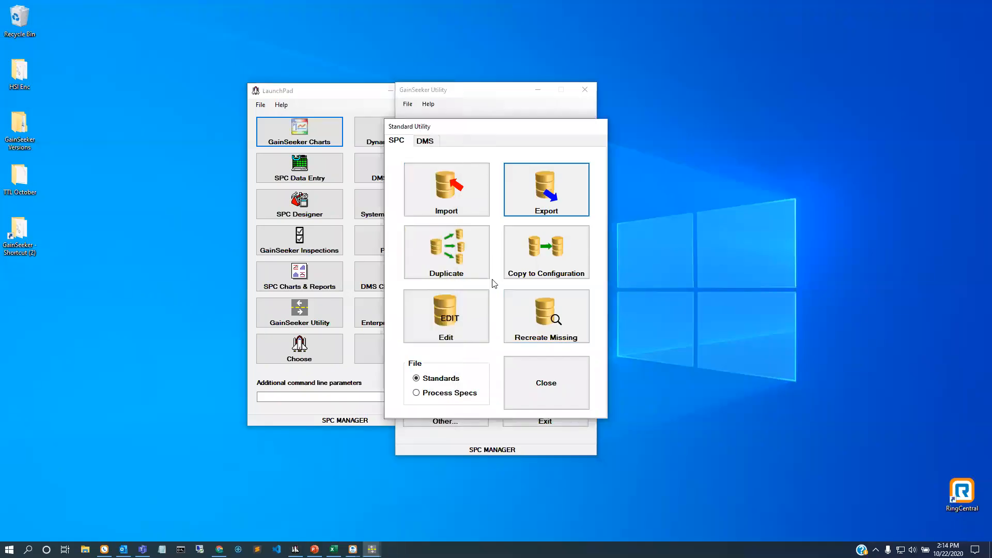
pyautogui.click(463, 332)
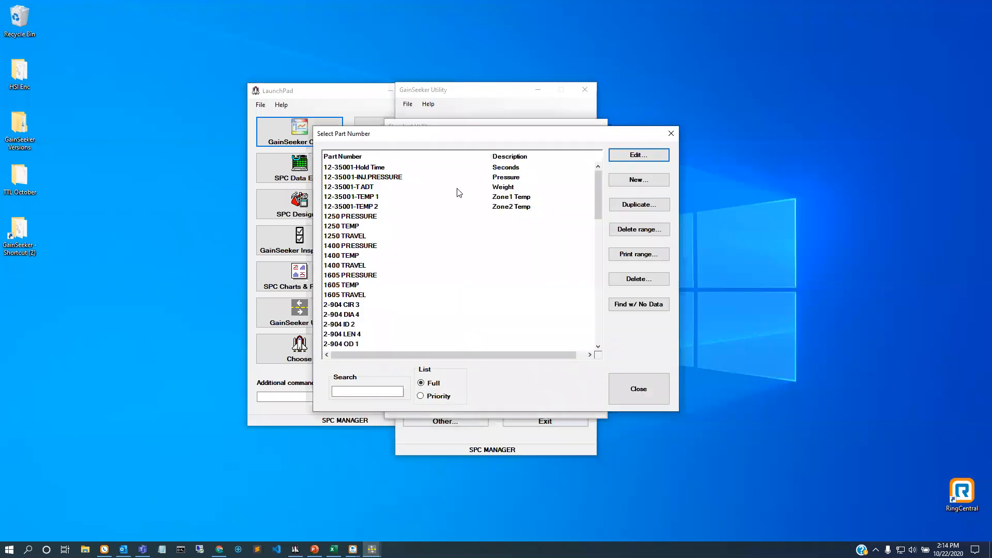
pyautogui.click(410, 199)
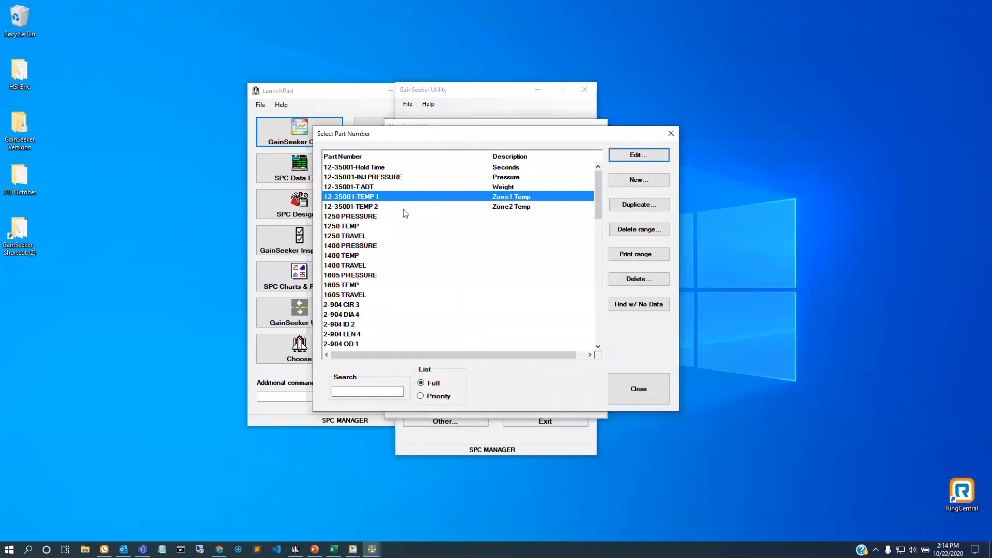
pyautogui.click(406, 207)
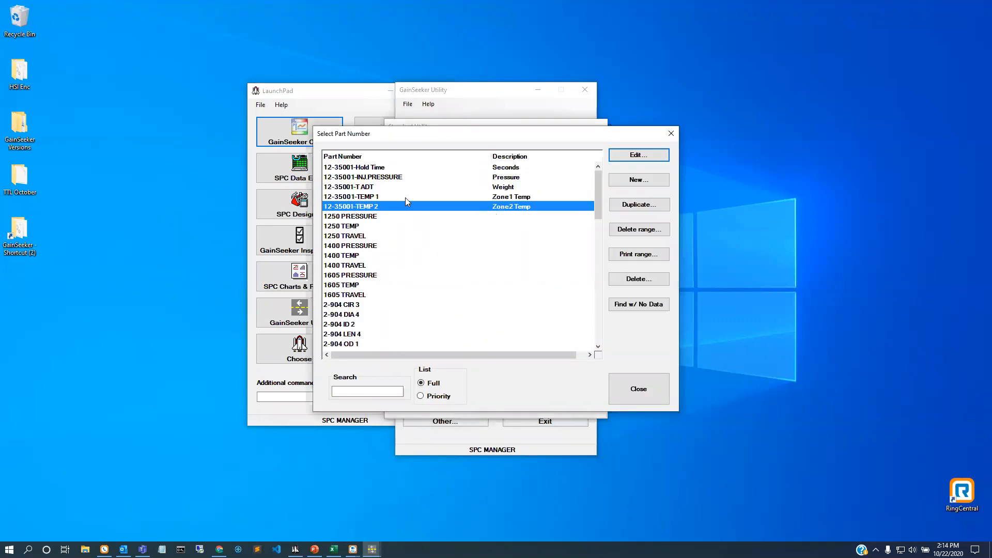
pyautogui.click(641, 230)
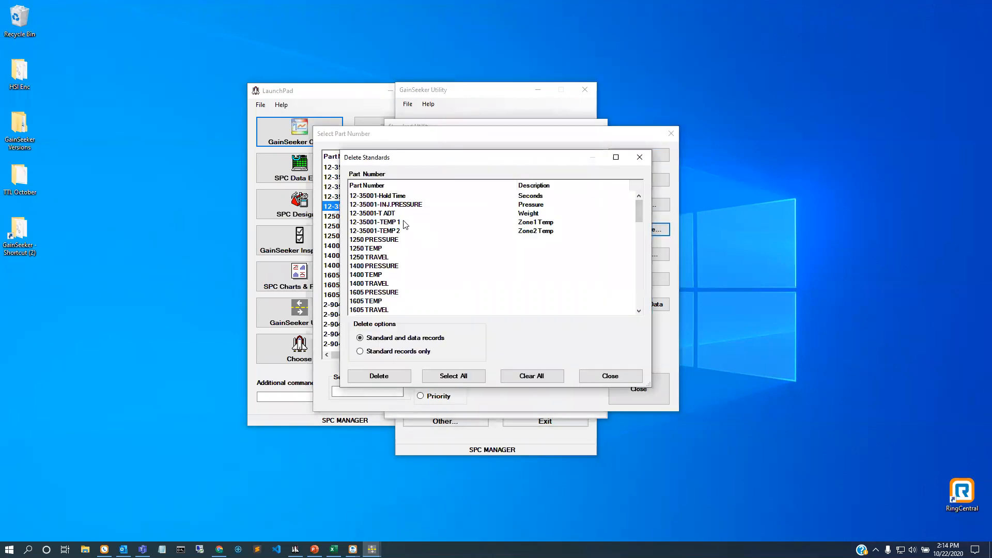
pyautogui.click(392, 223)
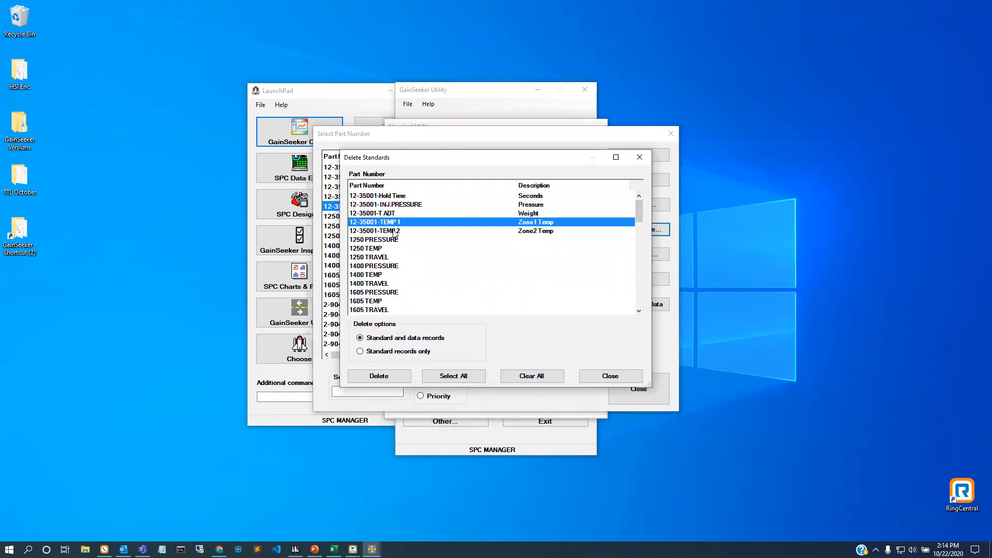
pyautogui.click(395, 231)
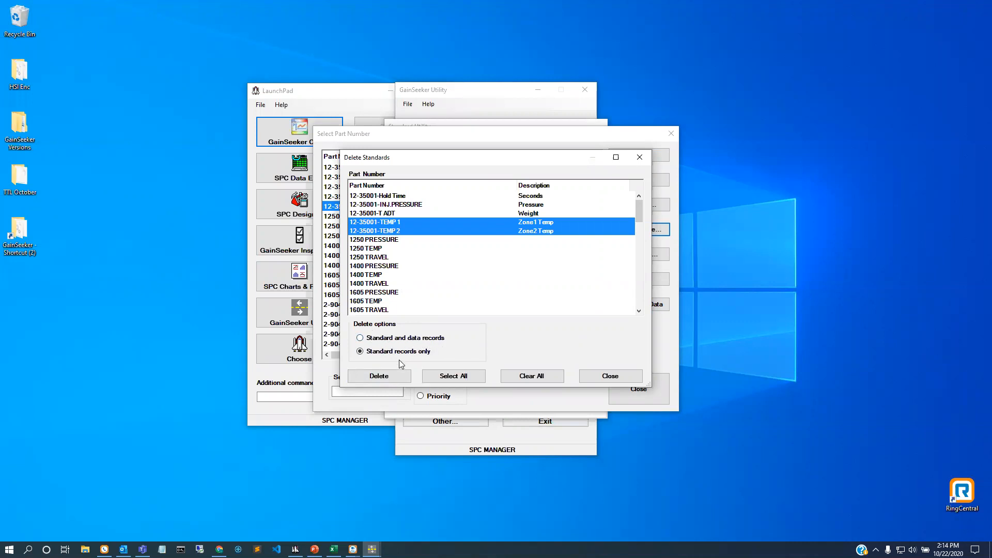
pyautogui.click(398, 375)
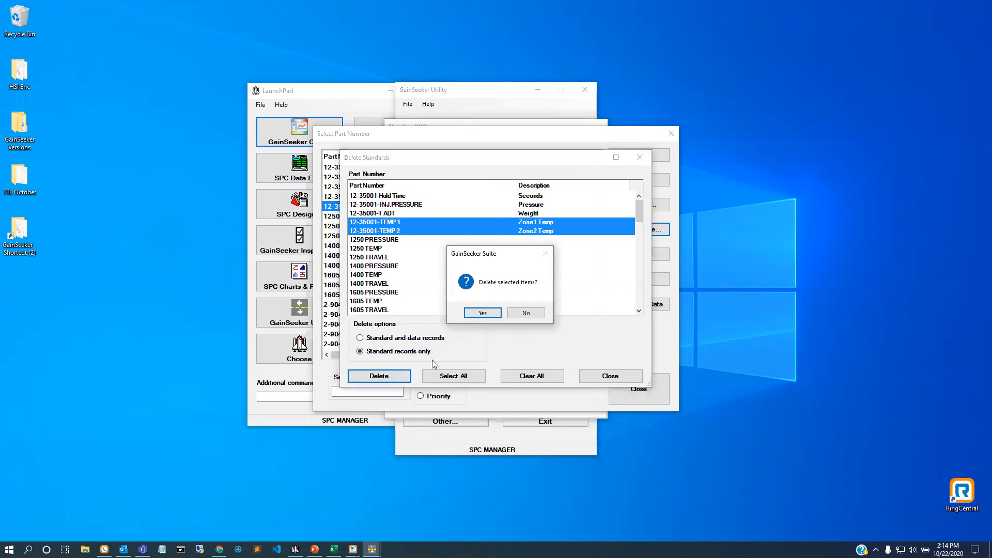
pyautogui.click(500, 315)
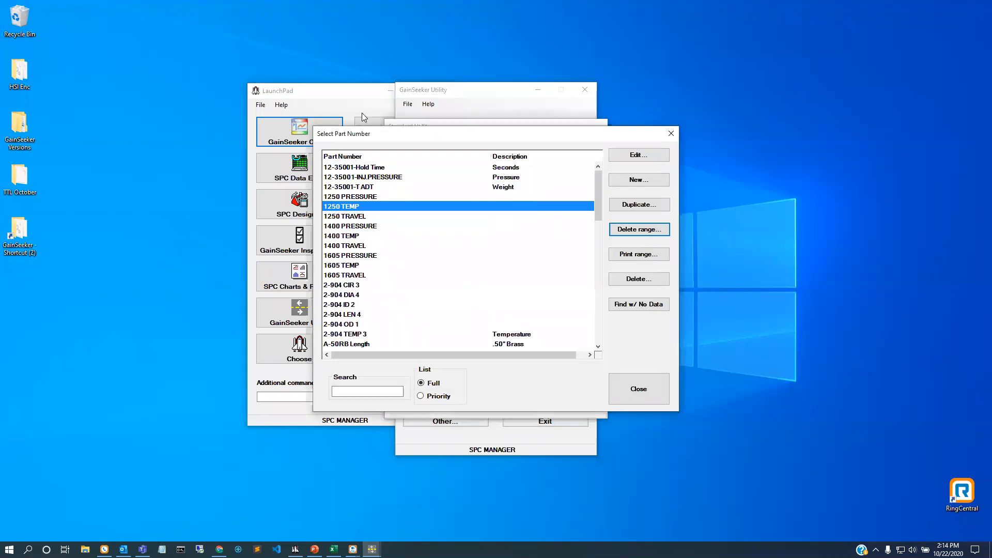
# Reopen GainSeeker Charts and check the SPC part number list for the deleted TEMP 1 and TEMP 2 standards.
pyautogui.click(313, 100)
pyautogui.click(309, 134)
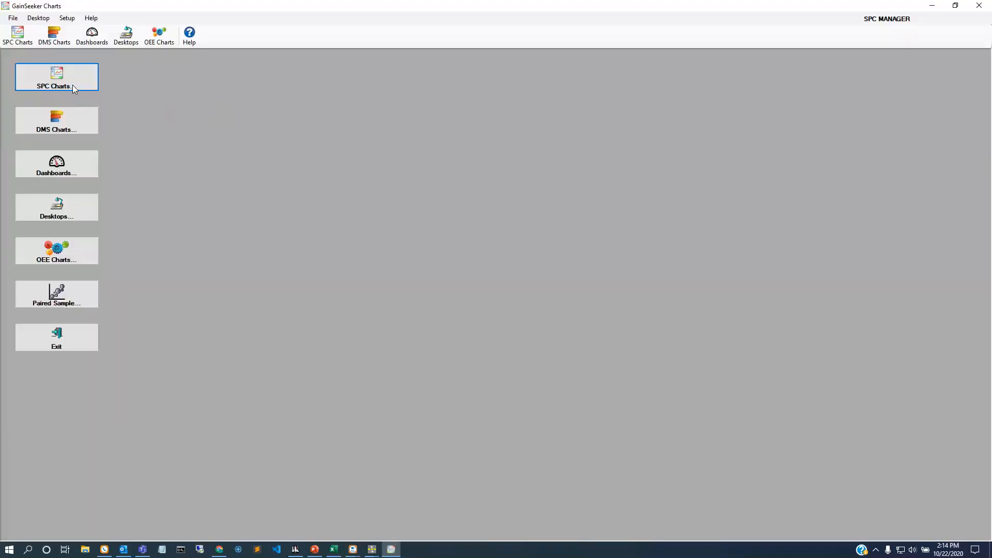
pyautogui.click(73, 86)
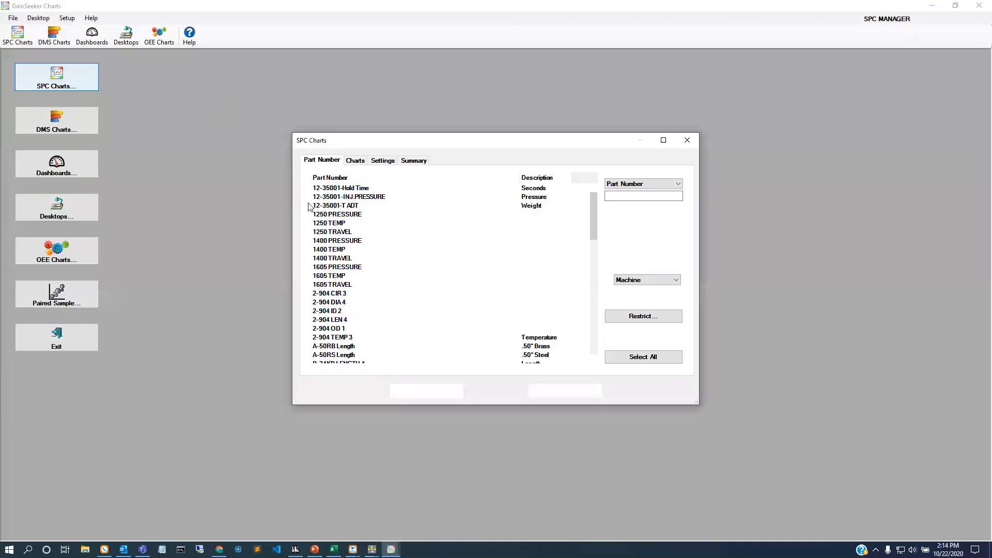
# Exit GainSeeker Charts and close the part number list in the Standard Utility.
pyautogui.click(565, 391)
pyautogui.click(70, 345)
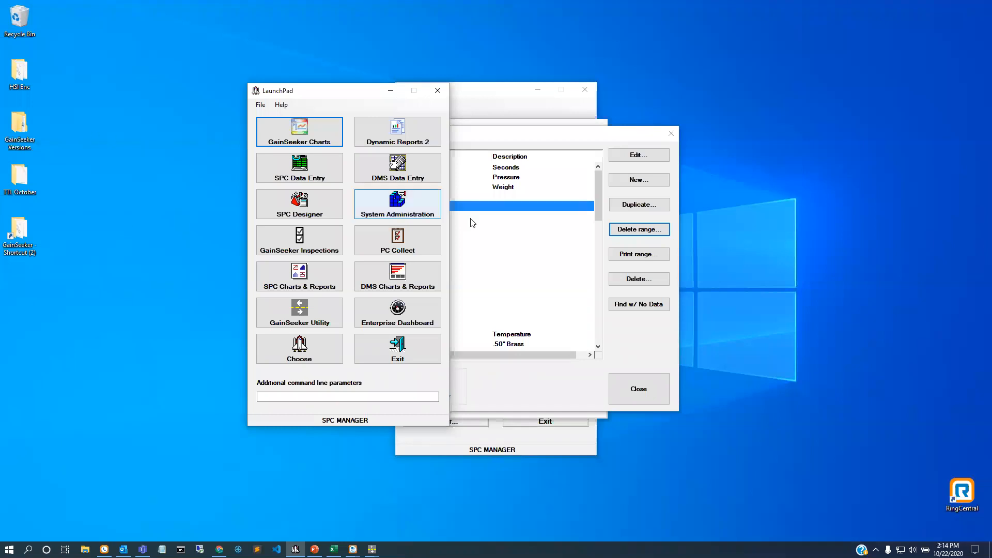
pyautogui.click(548, 142)
pyautogui.click(649, 385)
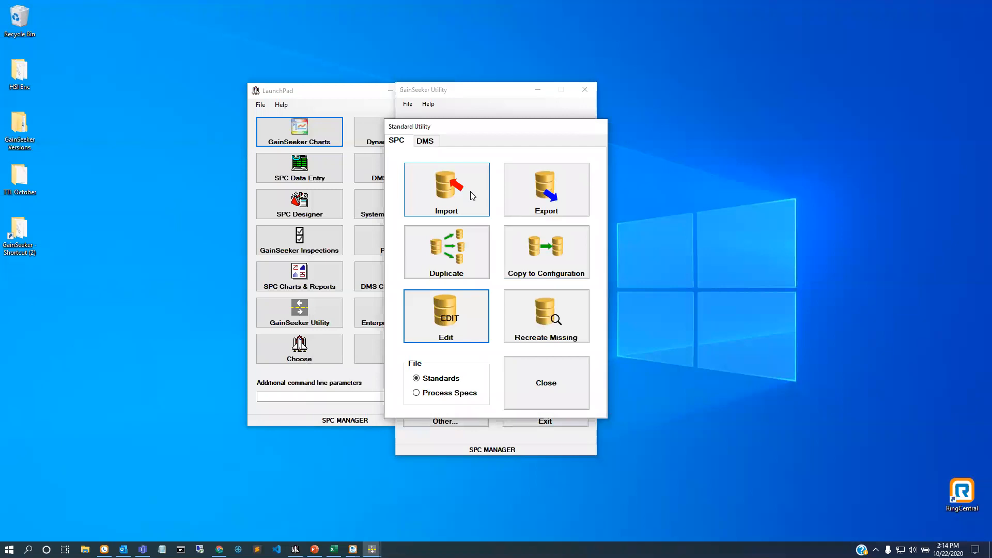
# Import the SPC standards from standards.tab in the TTL October folder, prompting for any duplicates, and close the Standard Utility.
pyautogui.click(472, 195)
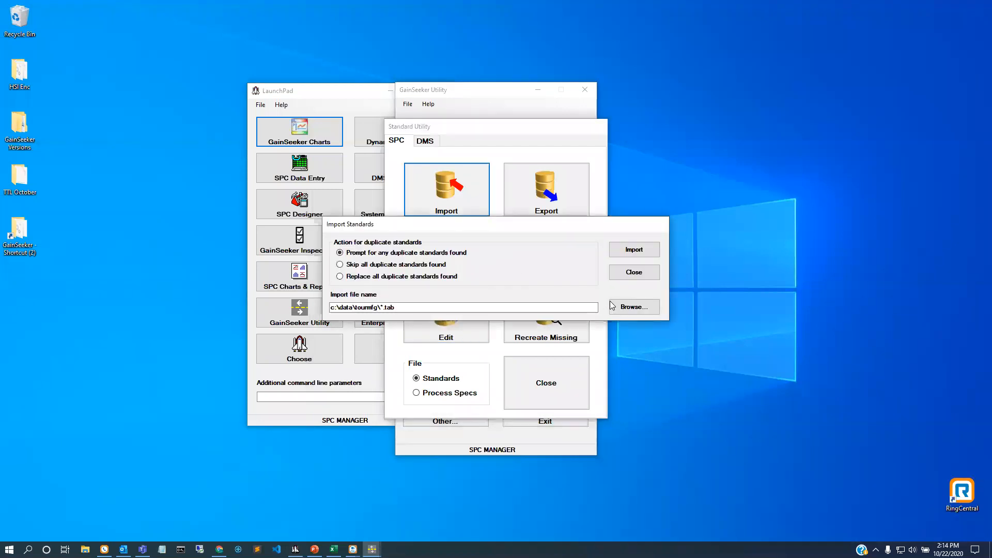
pyautogui.click(621, 308)
pyautogui.scroll(4, 385, 341)
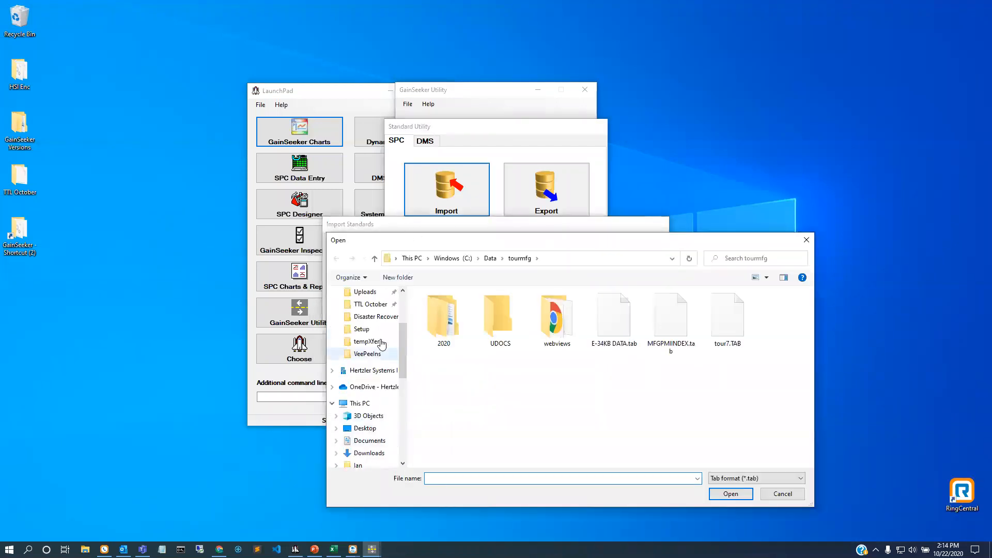
pyautogui.click(370, 329)
pyautogui.click(449, 308)
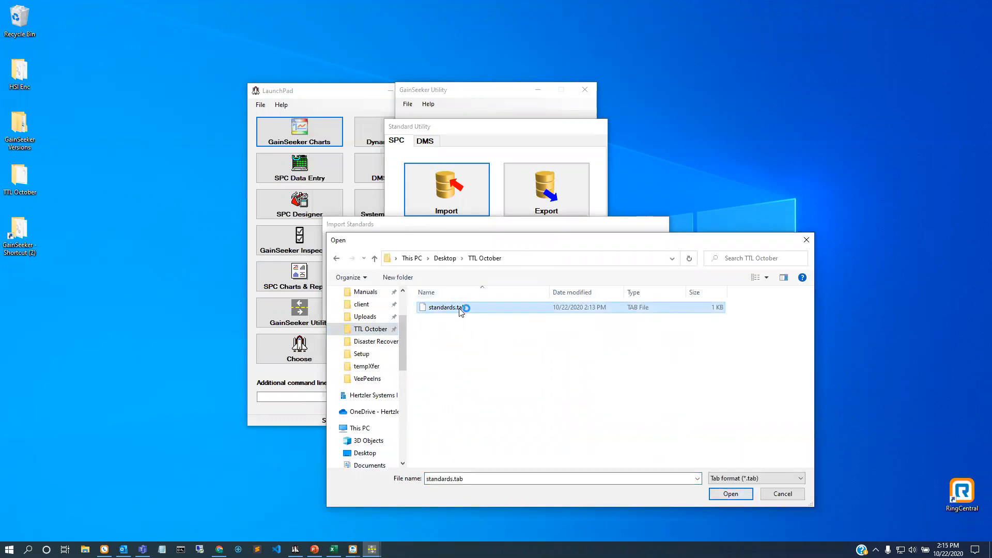
pyautogui.click(729, 495)
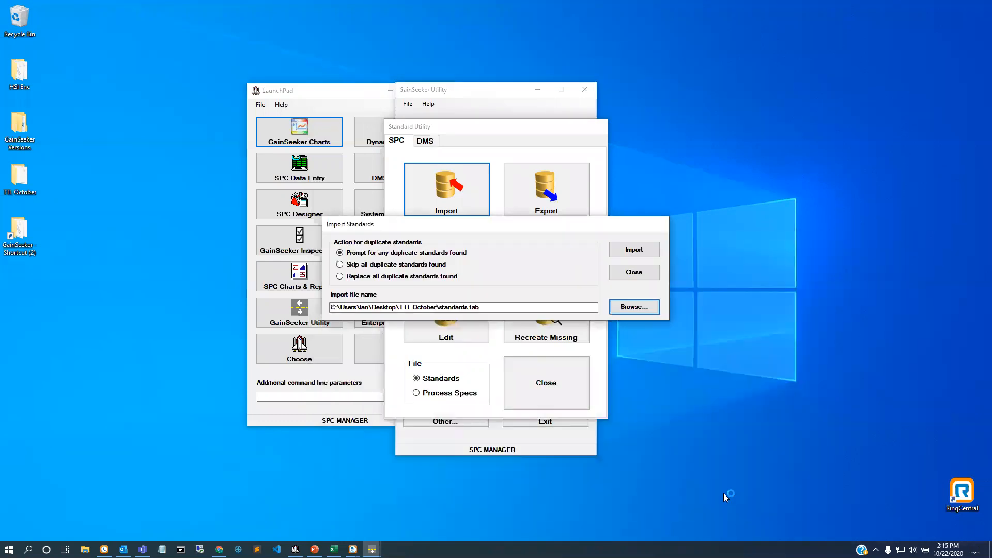
pyautogui.click(639, 252)
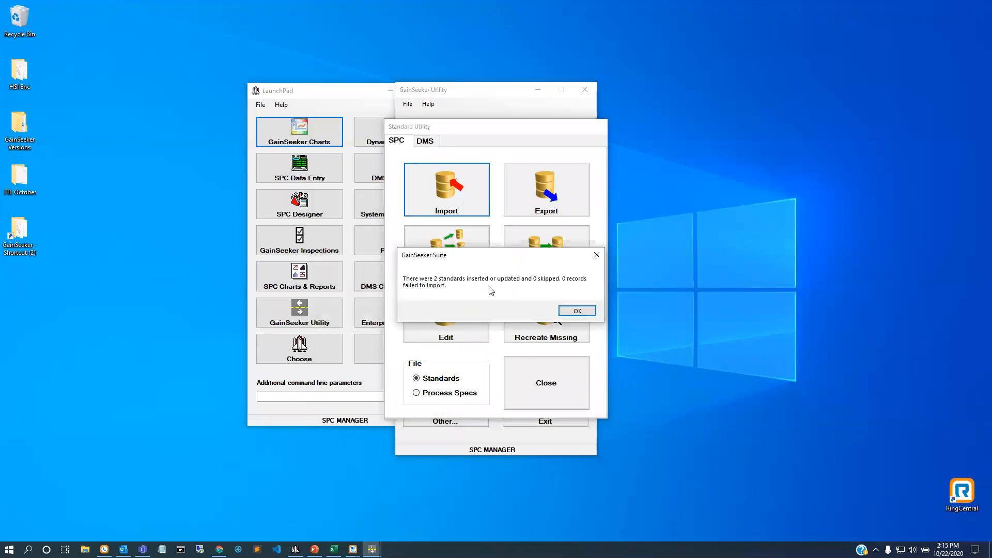
pyautogui.click(575, 311)
pyautogui.click(537, 377)
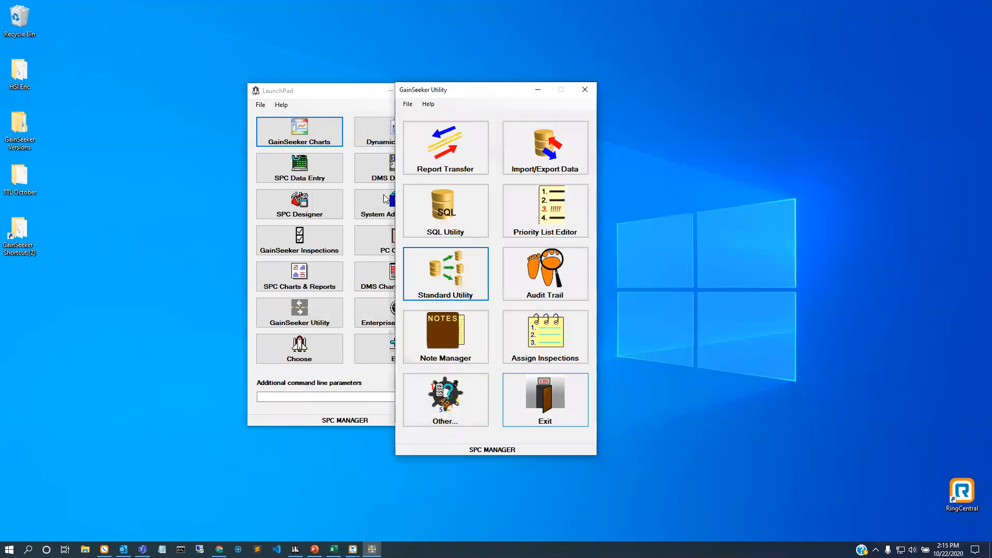
# Open GainSeeker Charts to view the control chart of part number 12-35001-TEMP 2, exiting the program when done.
pyautogui.click(315, 139)
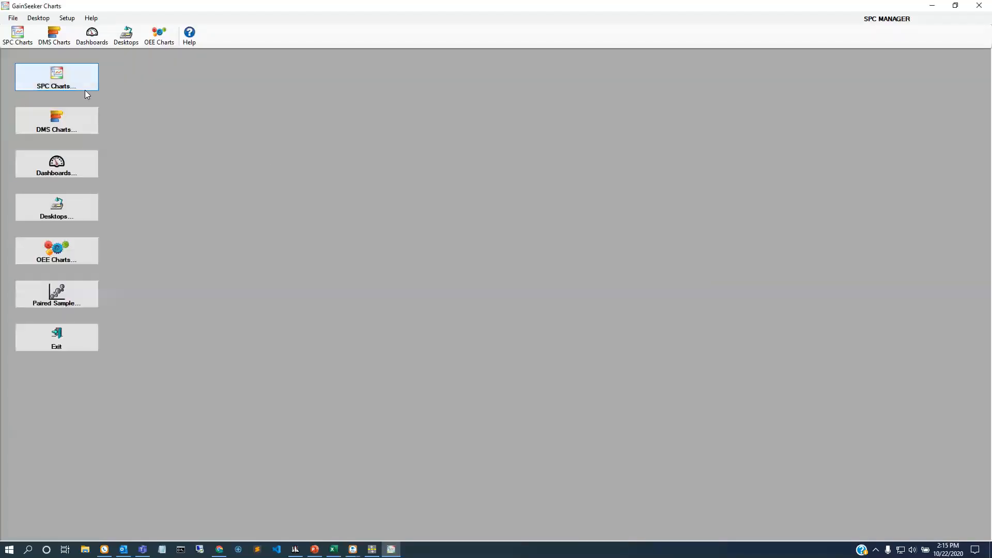
pyautogui.click(369, 222)
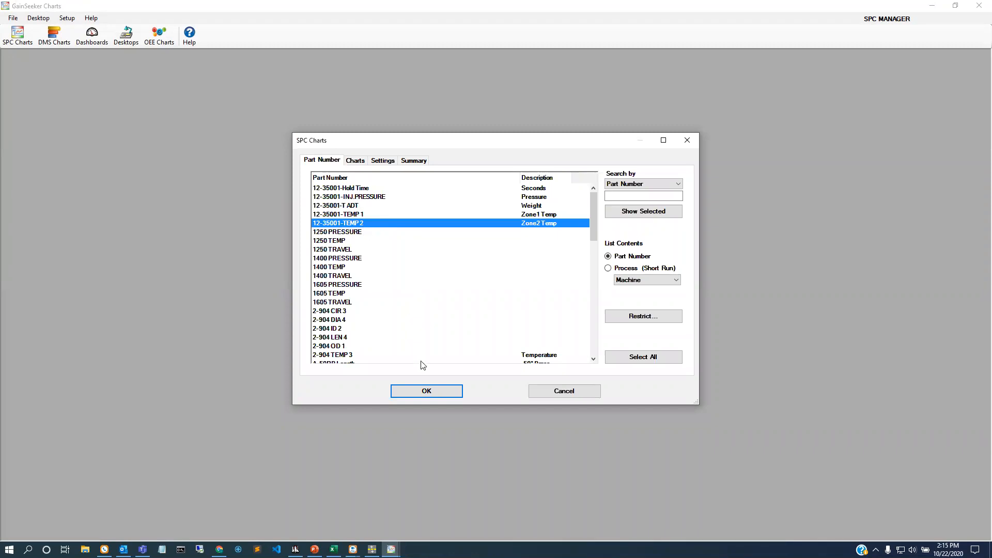
pyautogui.click(433, 395)
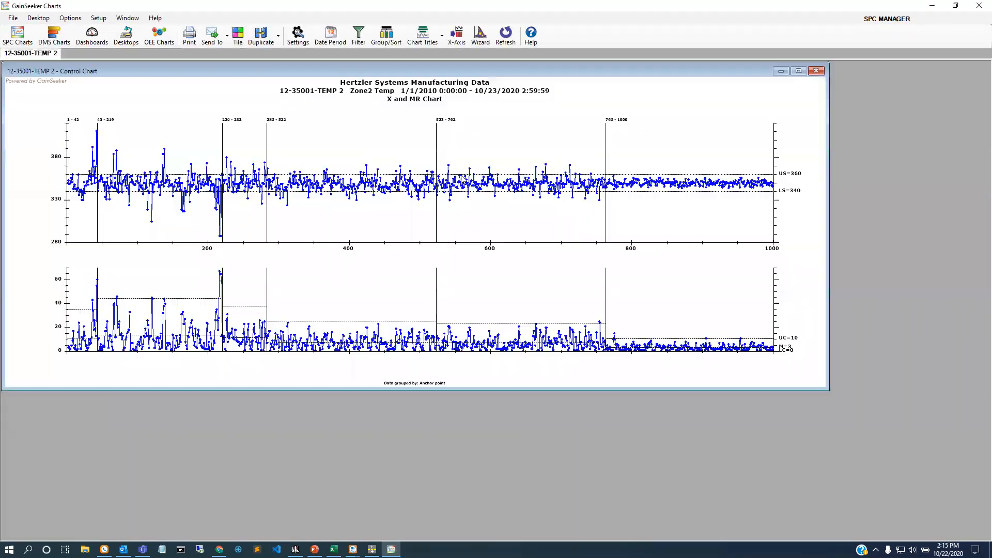
pyautogui.click(816, 71)
pyautogui.click(69, 339)
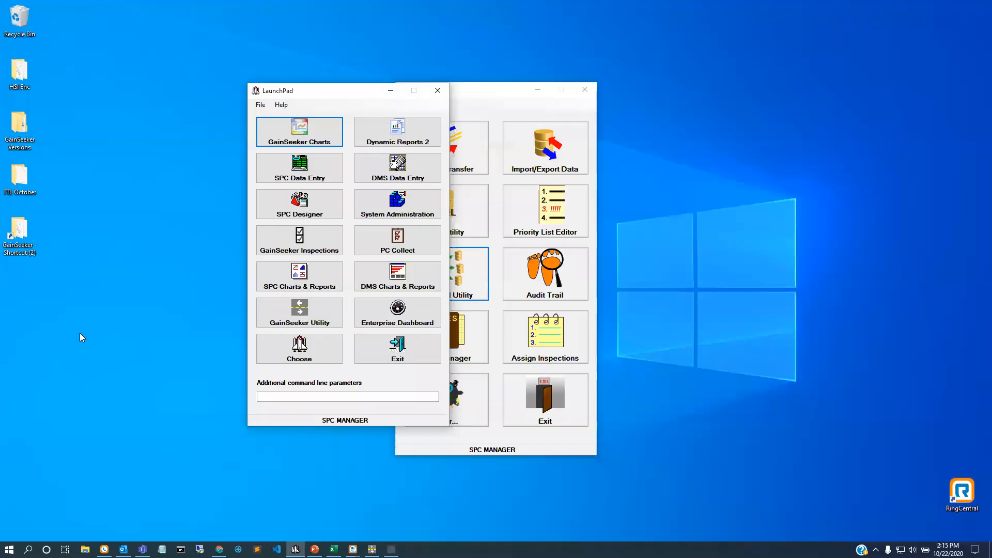
# In the Standard Utility, duplicate the SPC standard 12-35001-TEMP 2, replacing "2" with "whatever" in the part number.
pyautogui.click(513, 103)
pyautogui.click(478, 263)
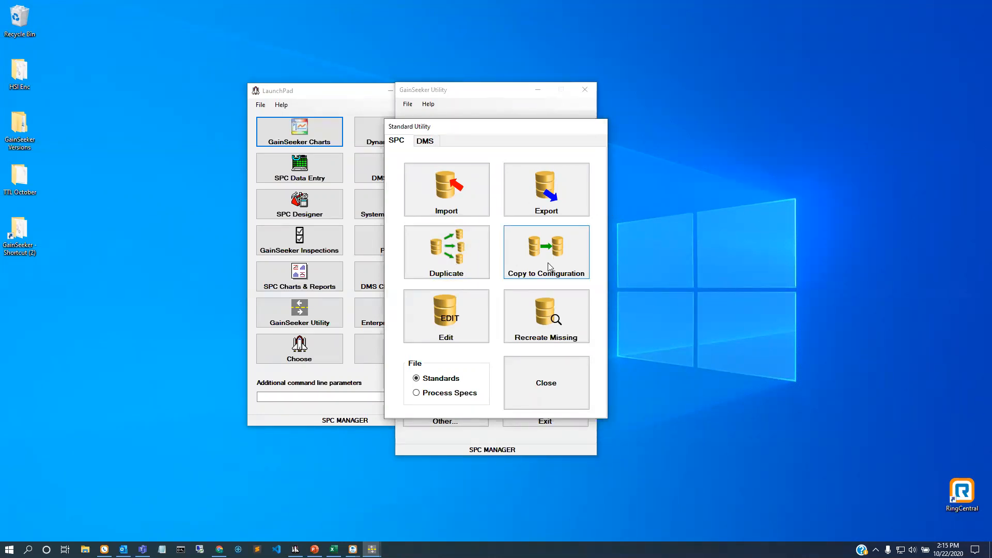
pyautogui.click(474, 263)
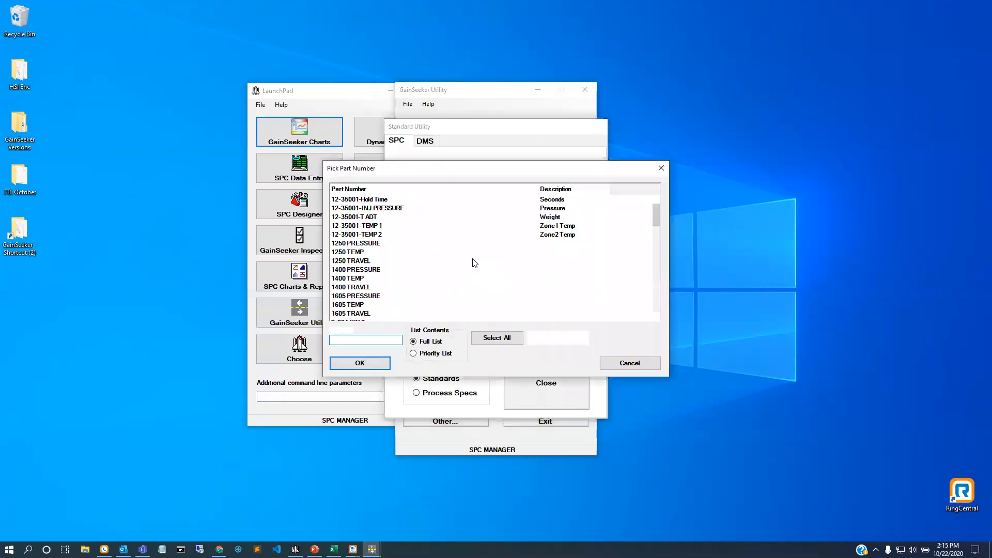
pyautogui.click(387, 234)
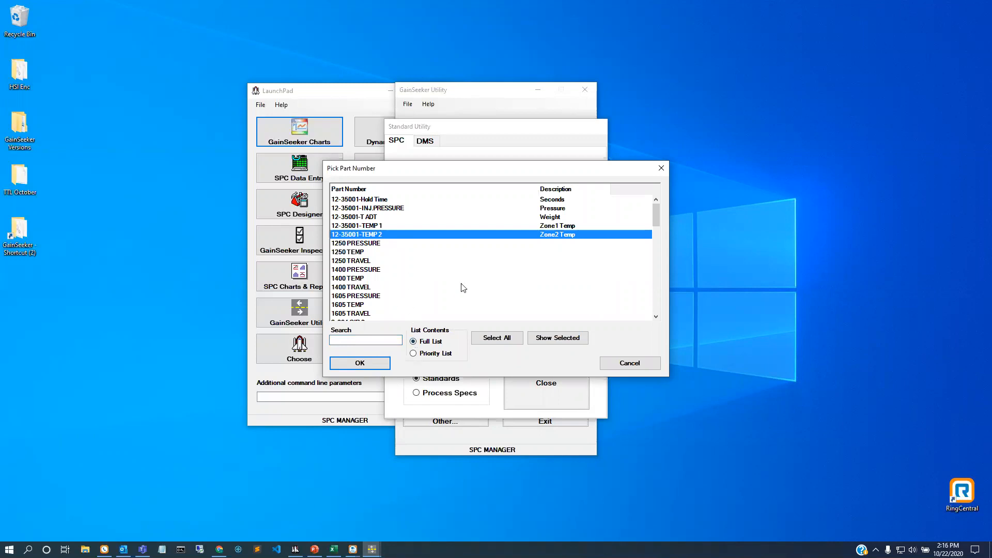
pyautogui.click(372, 365)
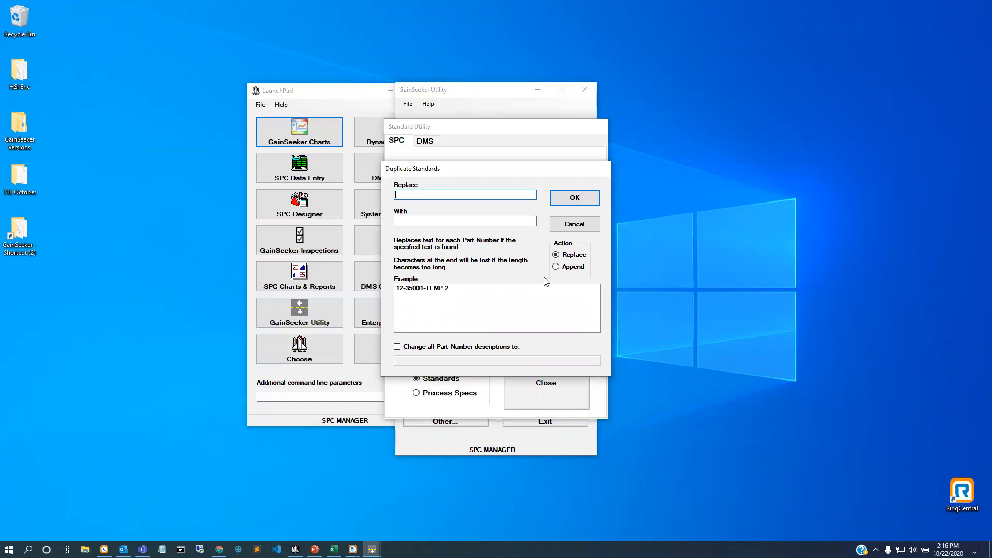
pyautogui.press('Tab')
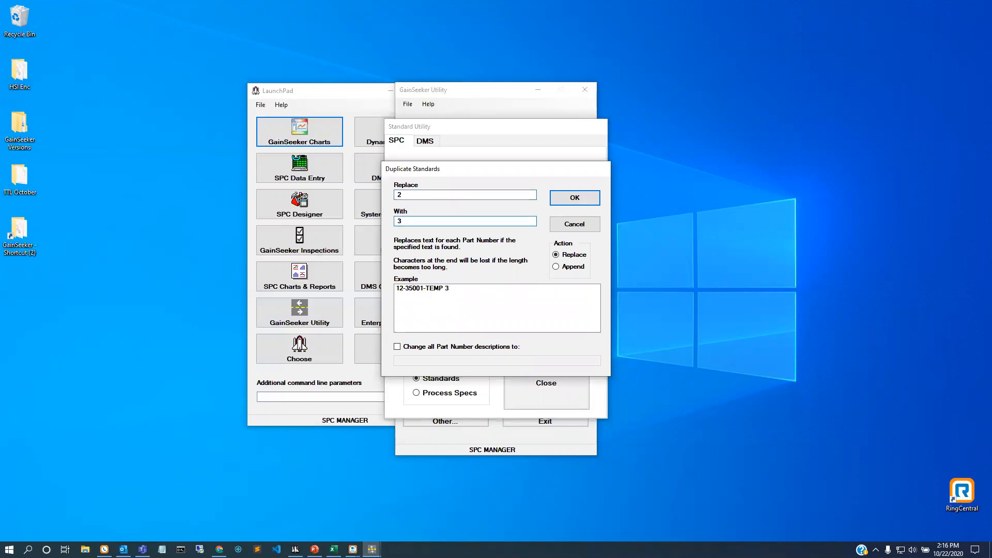
pyautogui.write('whatever')
pyautogui.press('Return')
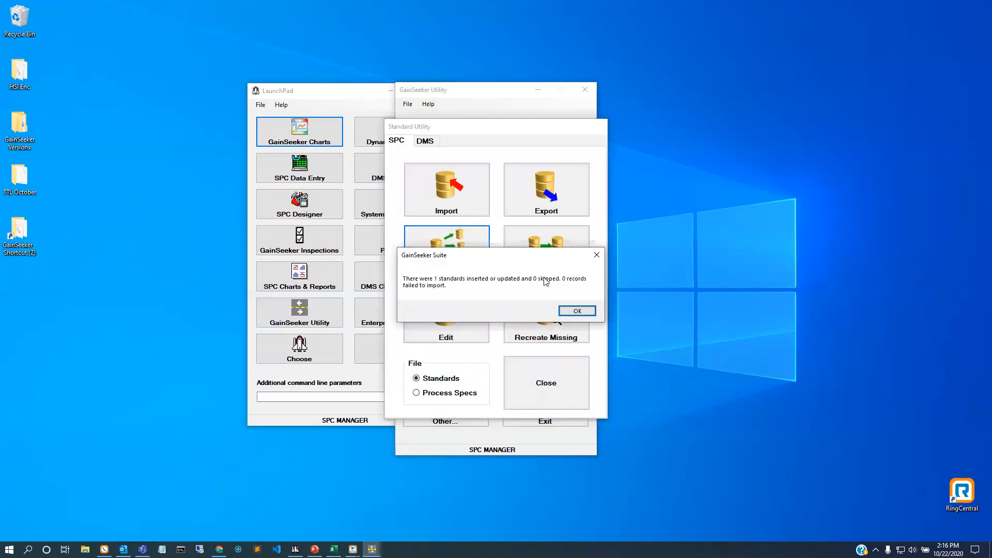
pyautogui.click(595, 314)
# Delete the duplicated standard 12-35001-TEMP whatever and close the Standard Utility.
pyautogui.click(477, 323)
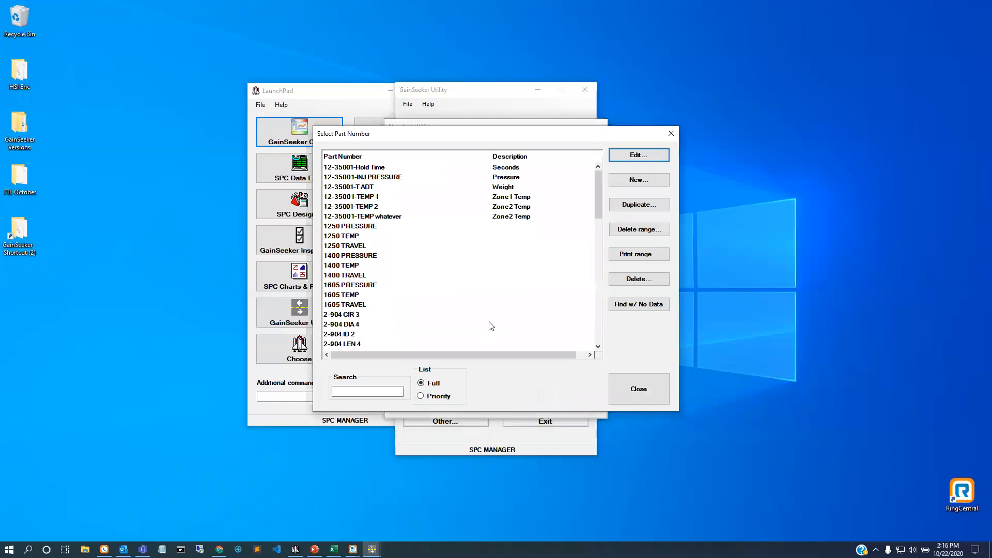
pyautogui.click(414, 217)
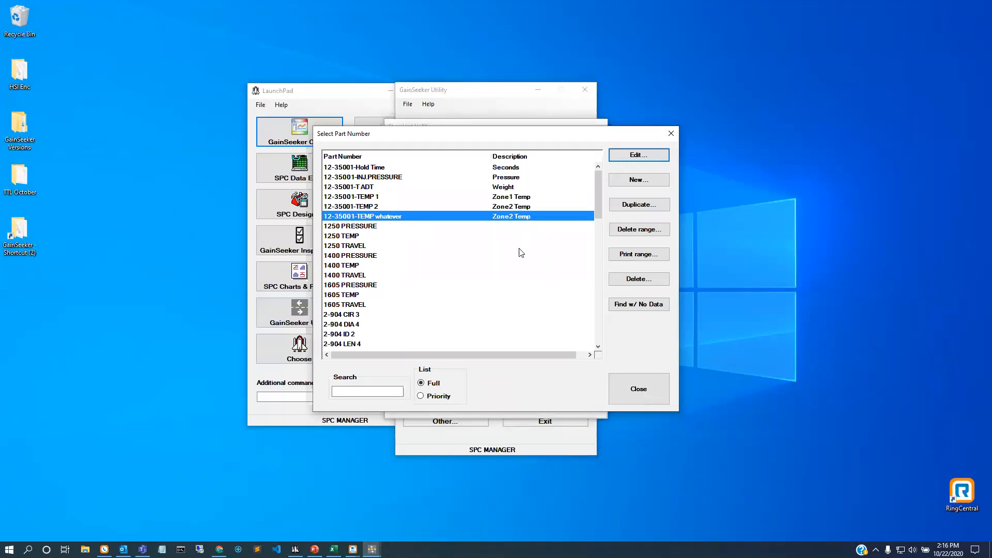
pyautogui.click(631, 281)
pyautogui.click(453, 288)
pyautogui.click(434, 323)
pyautogui.click(626, 390)
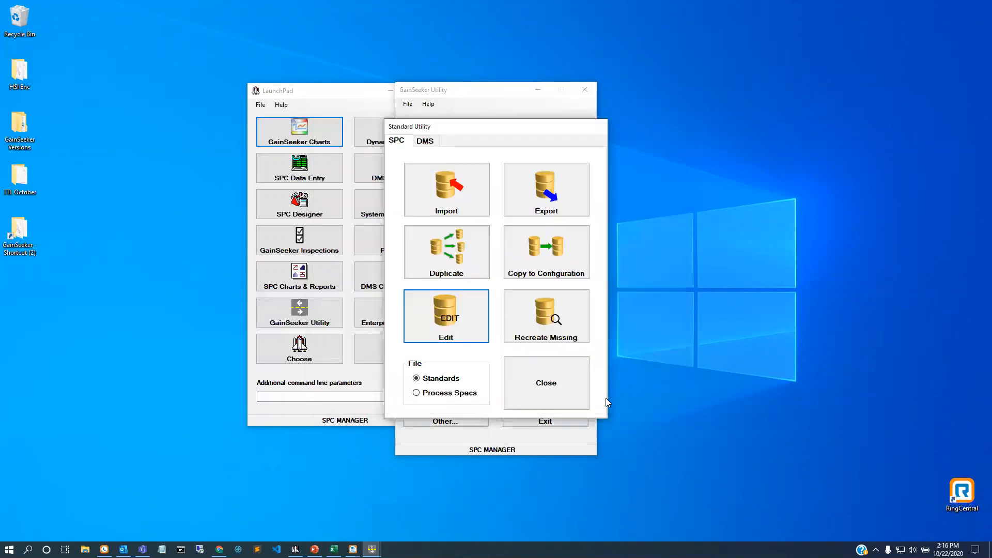
pyautogui.click(542, 395)
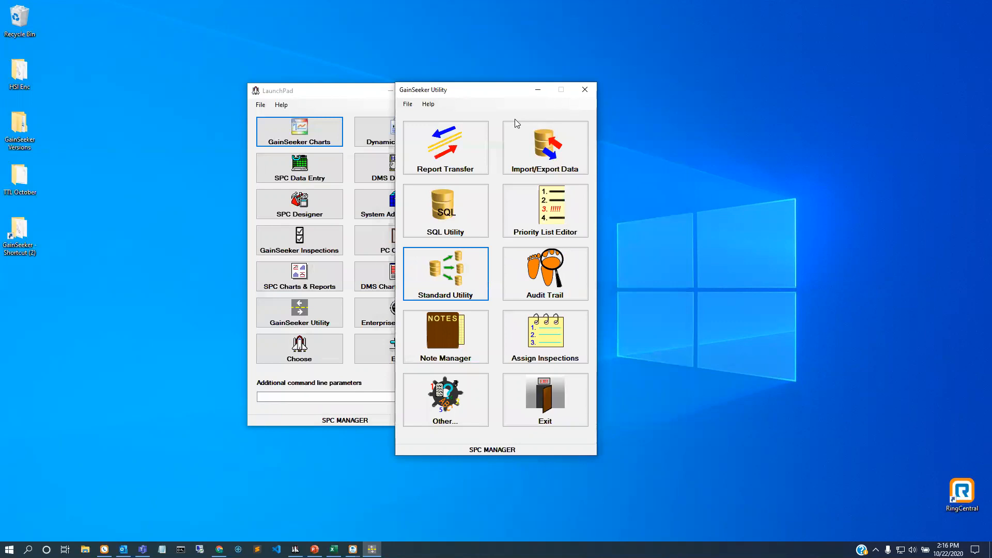
# Start an SPC data export with V201022.XML in the TTL October folder as the export file.
pyautogui.click(541, 162)
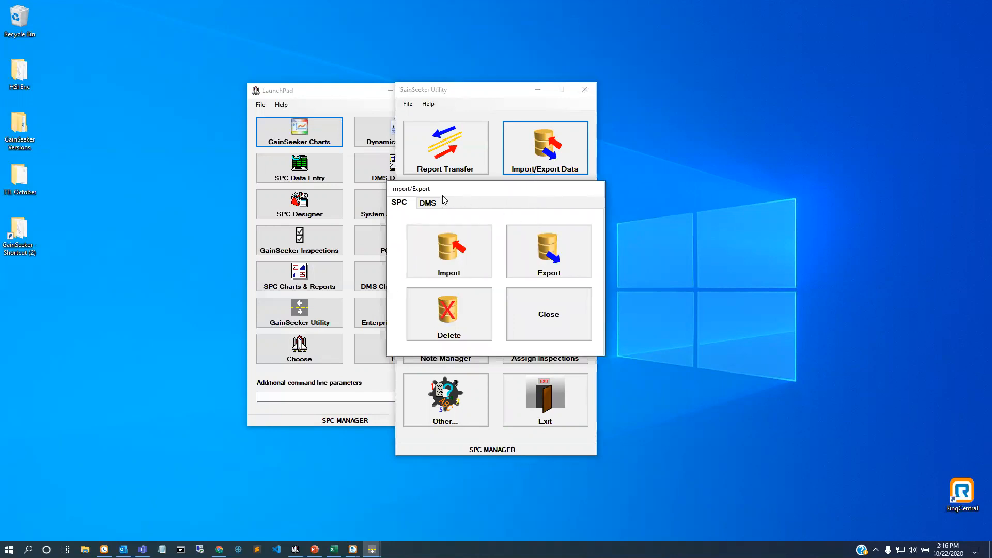
pyautogui.click(429, 202)
pyautogui.click(411, 203)
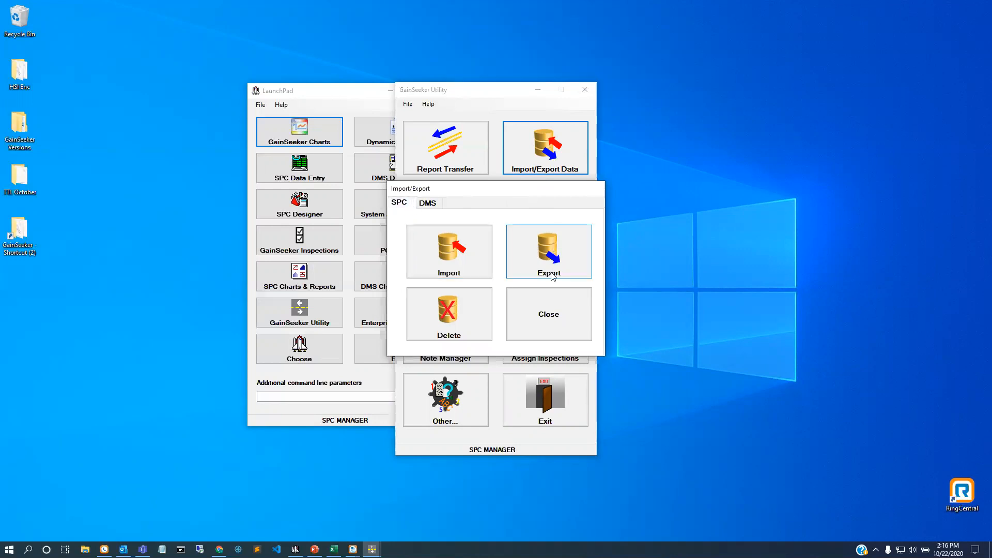
pyautogui.click(563, 255)
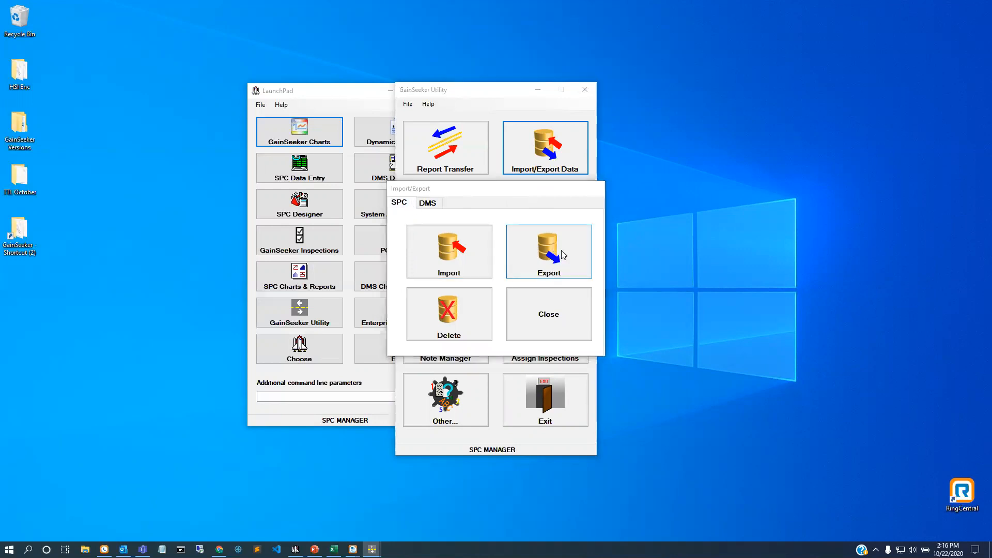
pyautogui.scroll(5, 434, 336)
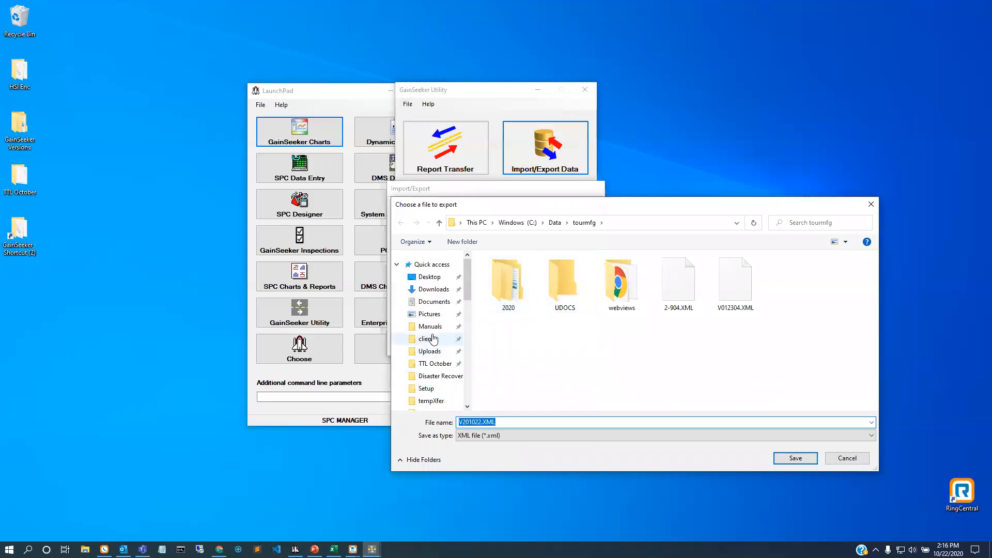
pyautogui.click(428, 365)
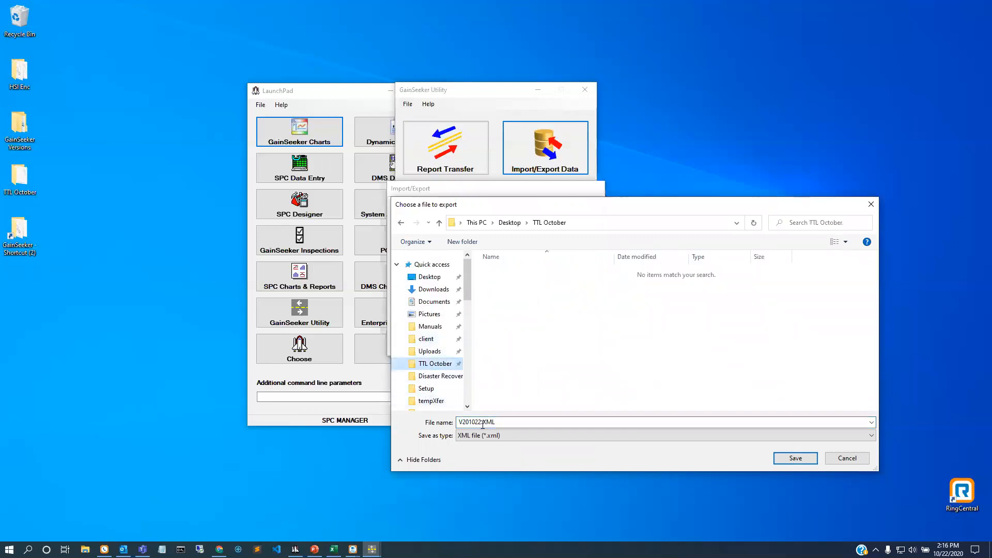
pyautogui.click(810, 463)
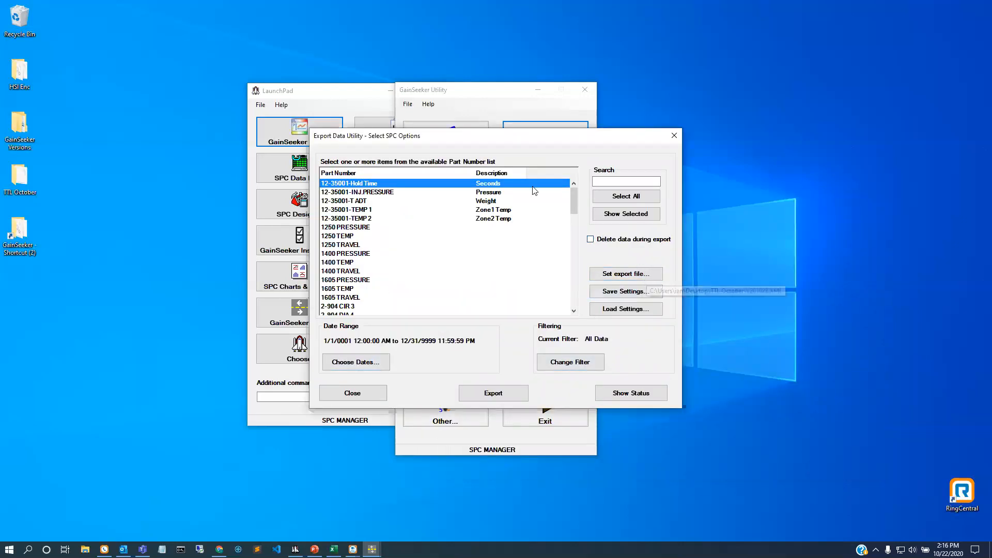
pyautogui.moveTo(423, 133); pyautogui.dragTo(406, 124)
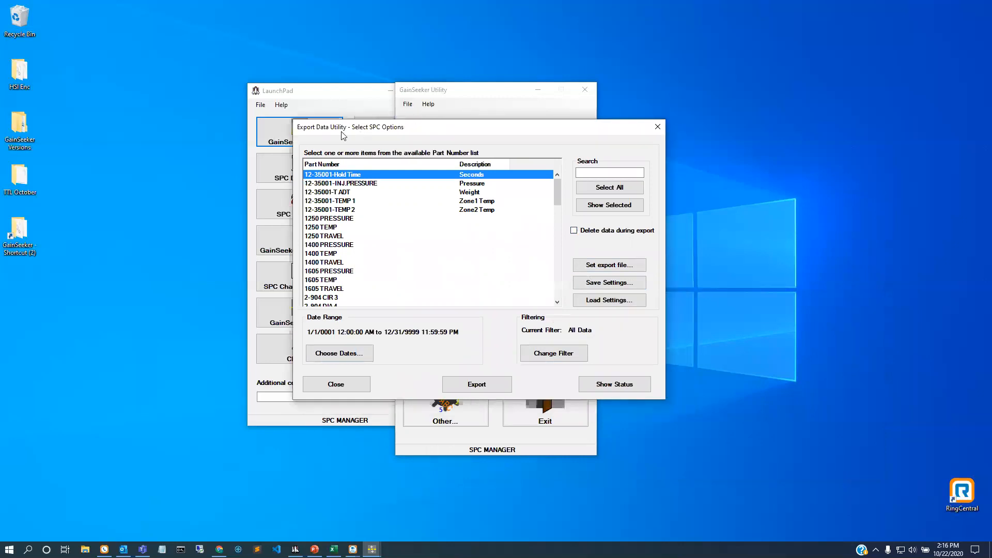
pyautogui.click(635, 269)
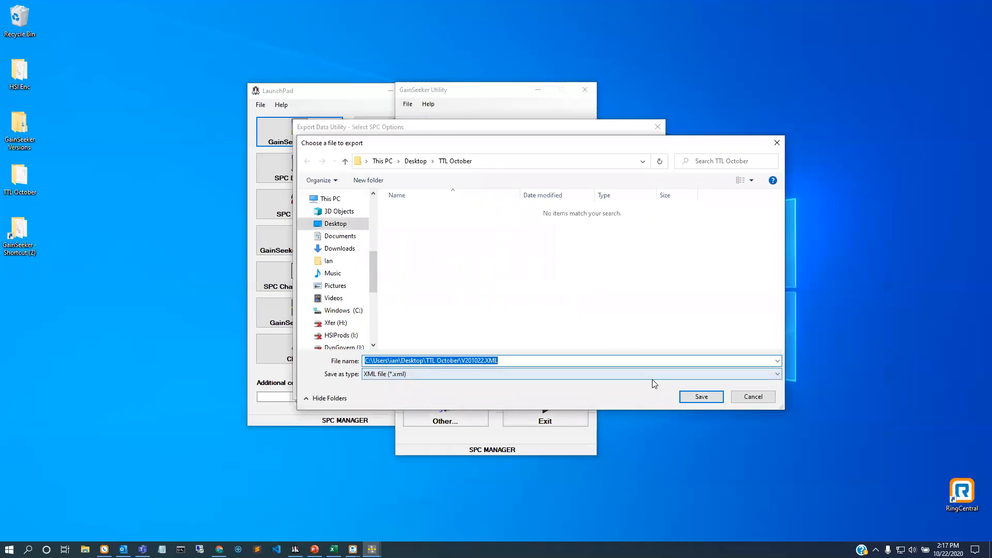
pyautogui.click(713, 398)
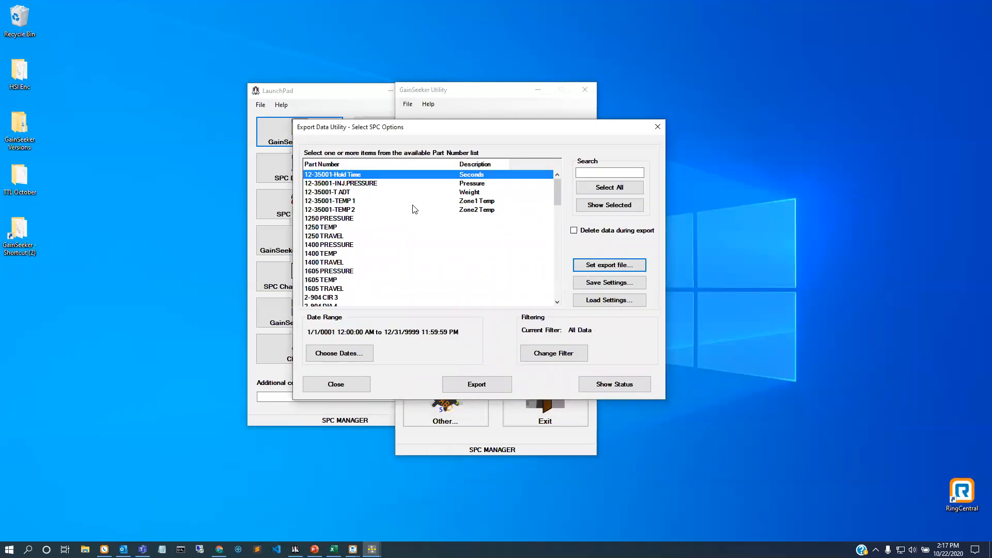
# Select part numbers 12-35001-TEMP 1 and 12-35001-TEMP 2 for the SPC data export.
pyautogui.click(465, 202)
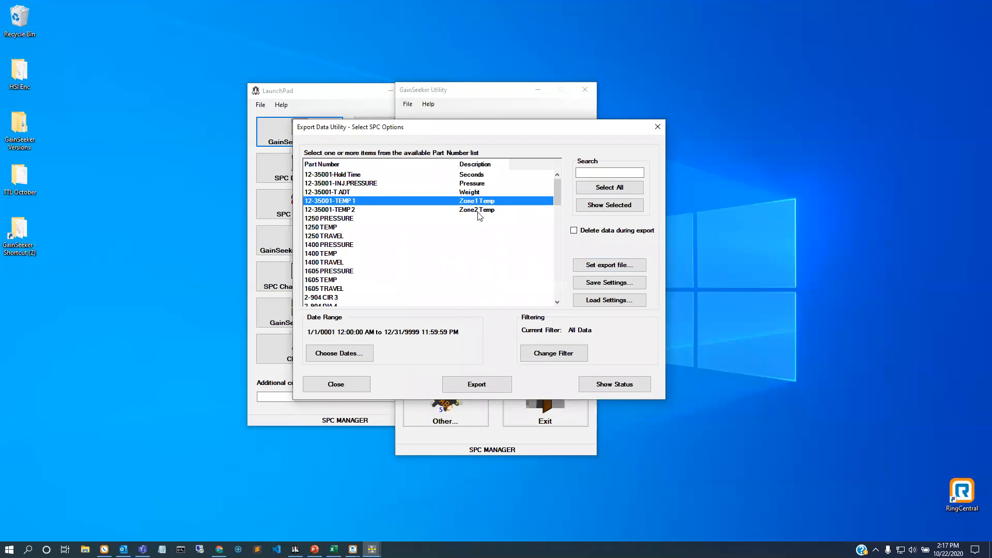
pyautogui.keyDown('ctrl'); pyautogui.click(478, 210); pyautogui.keyUp('ctrl')
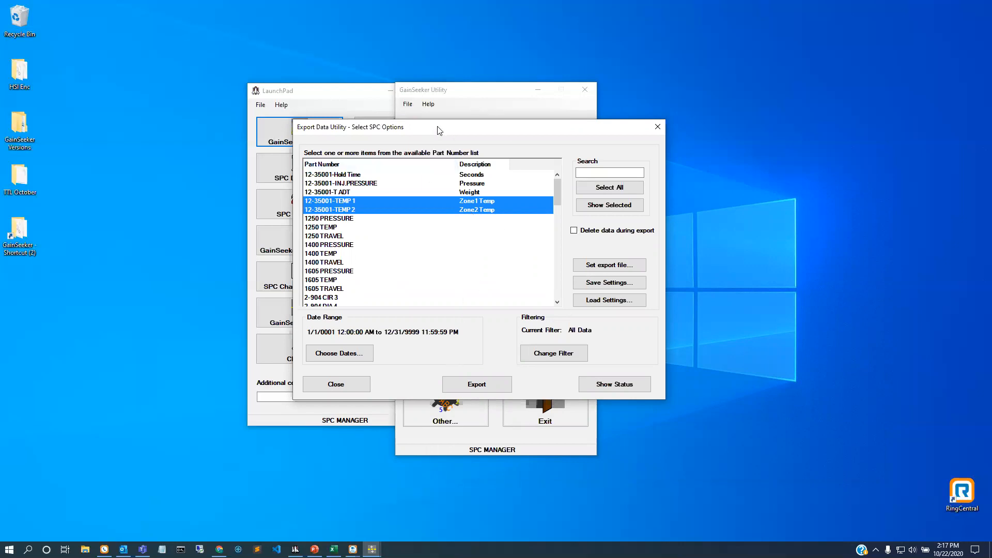
pyautogui.moveTo(439, 130); pyautogui.dragTo(401, 124)
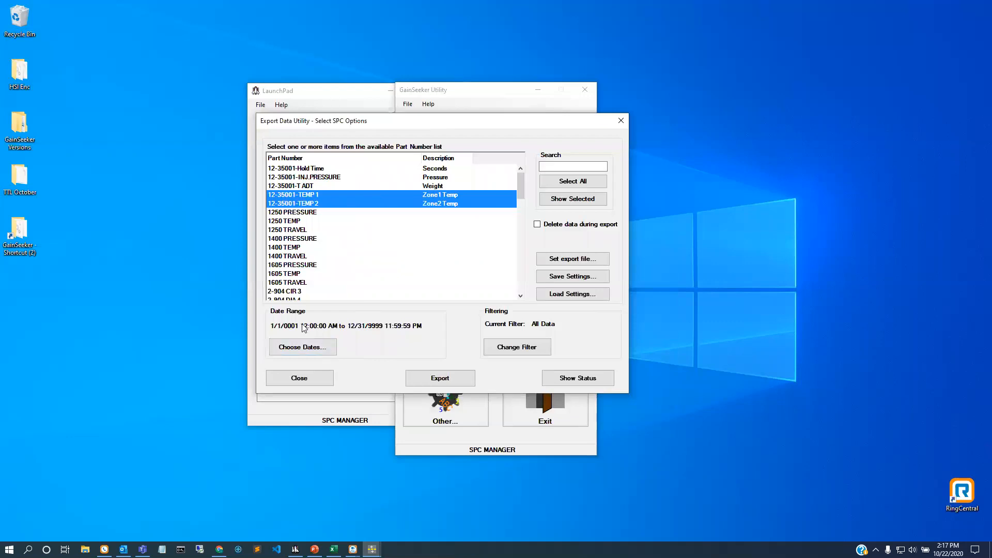
# Examine the date period options and available data filters for the export, cancelling both dialogs.
pyautogui.click(298, 354)
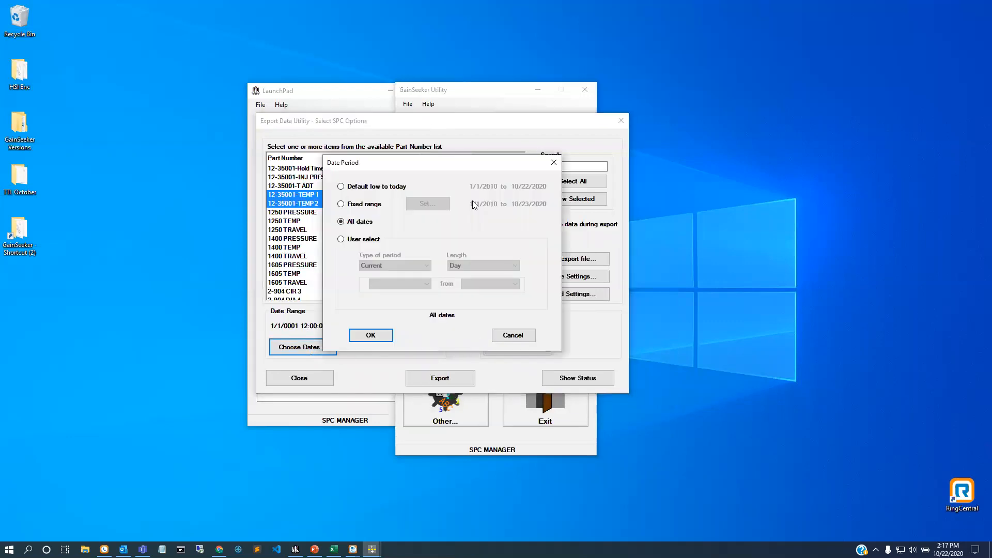
pyautogui.click(511, 336)
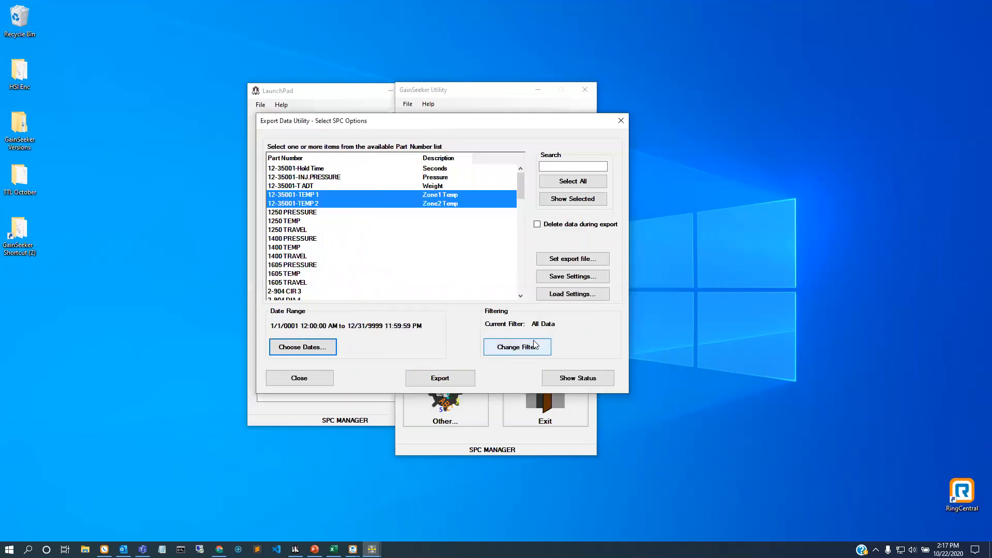
pyautogui.click(518, 355)
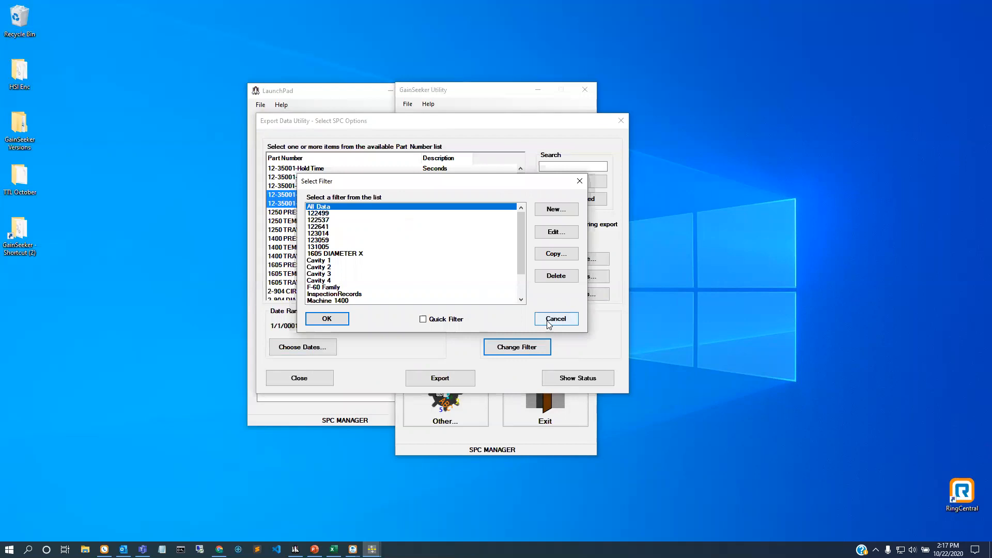
pyautogui.click(358, 267)
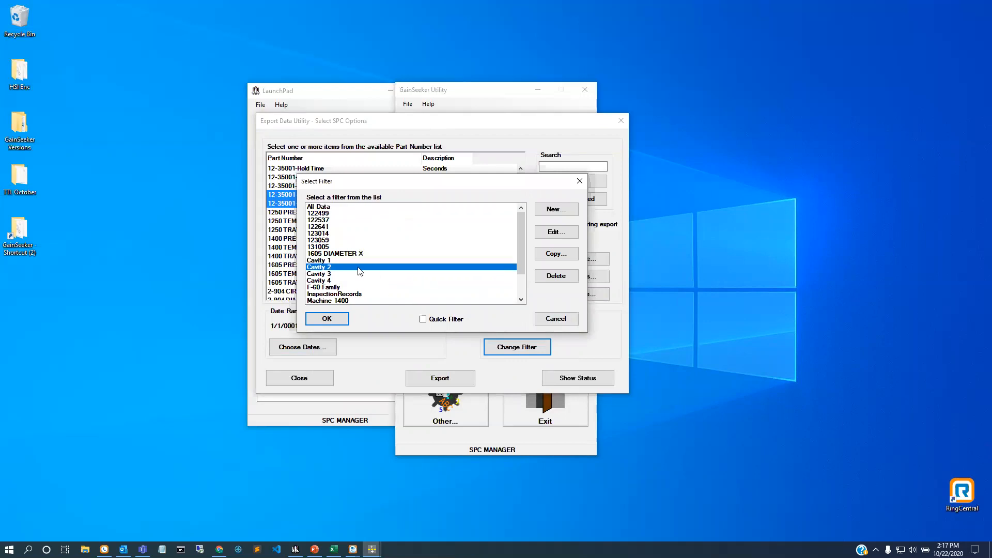
pyautogui.click(353, 263)
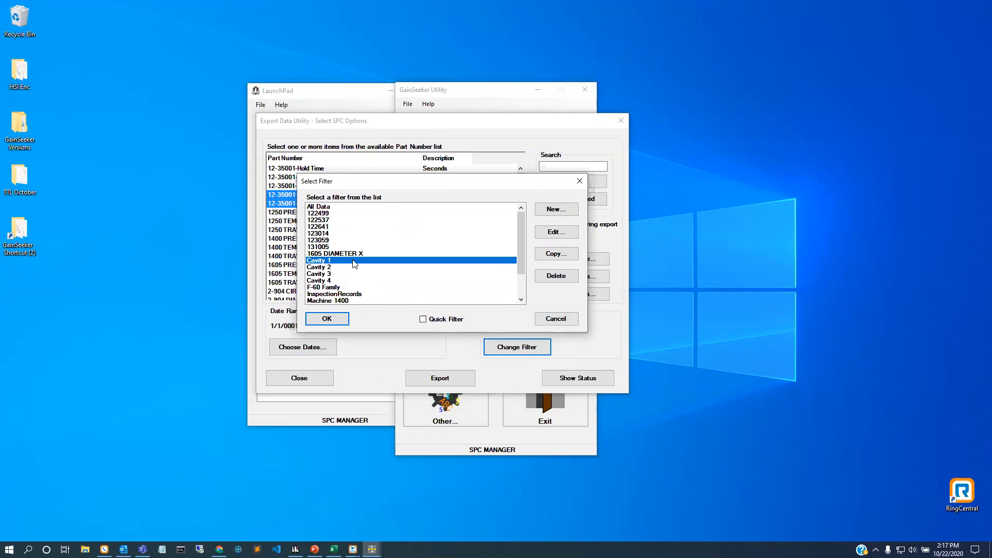
pyautogui.click(414, 242)
pyautogui.click(557, 318)
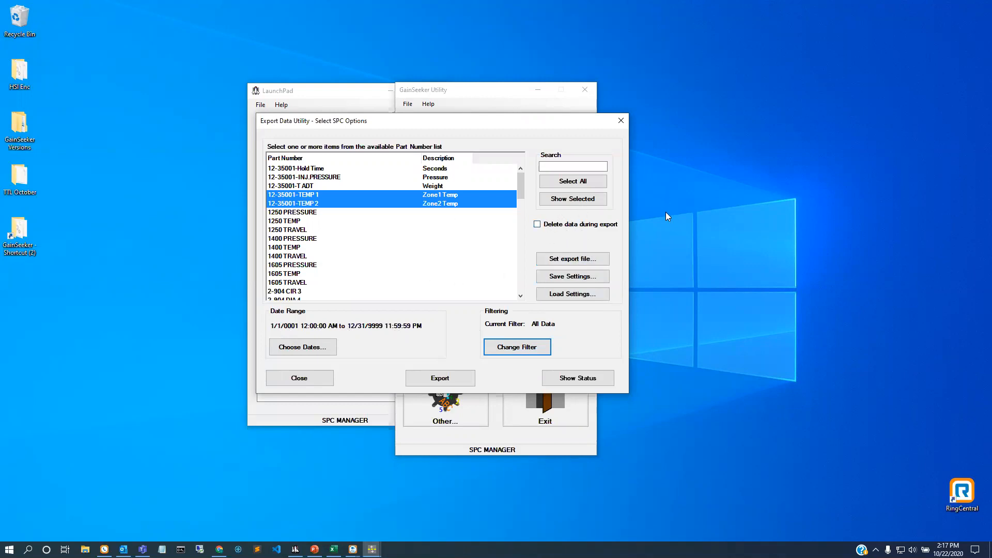
# Enable deleting data during export and check the export status of the selected part numbers.
pyautogui.click(580, 227)
pyautogui.click(596, 372)
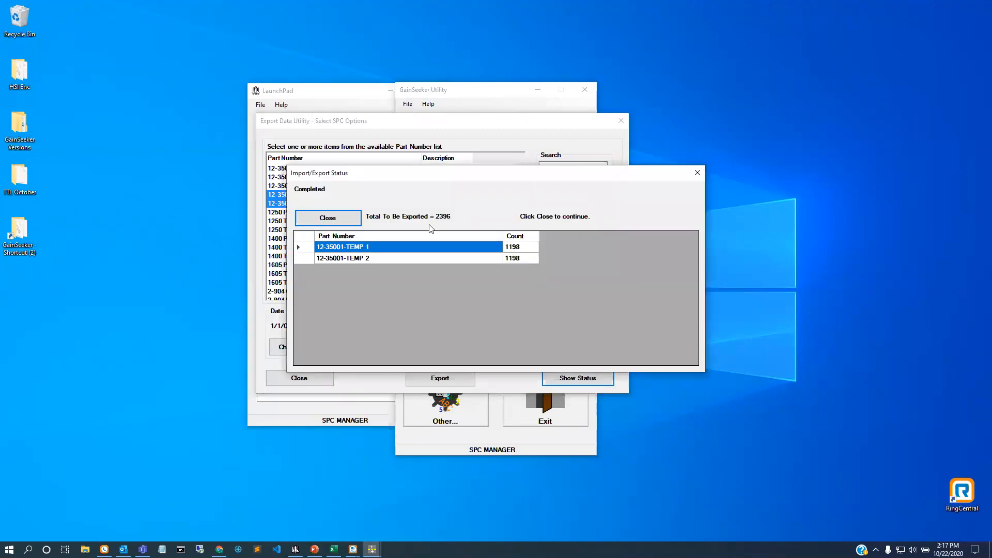
pyautogui.click(310, 258)
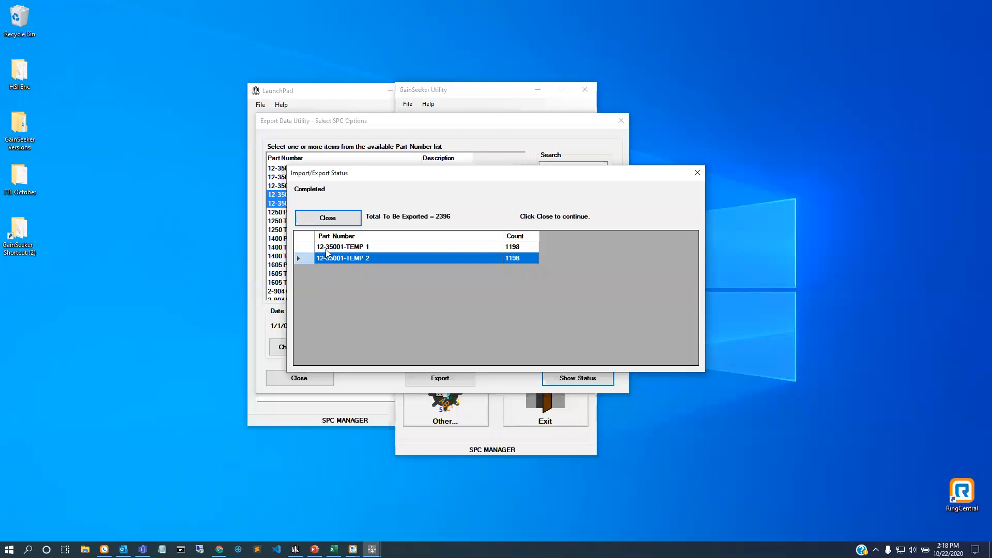
pyautogui.click(329, 218)
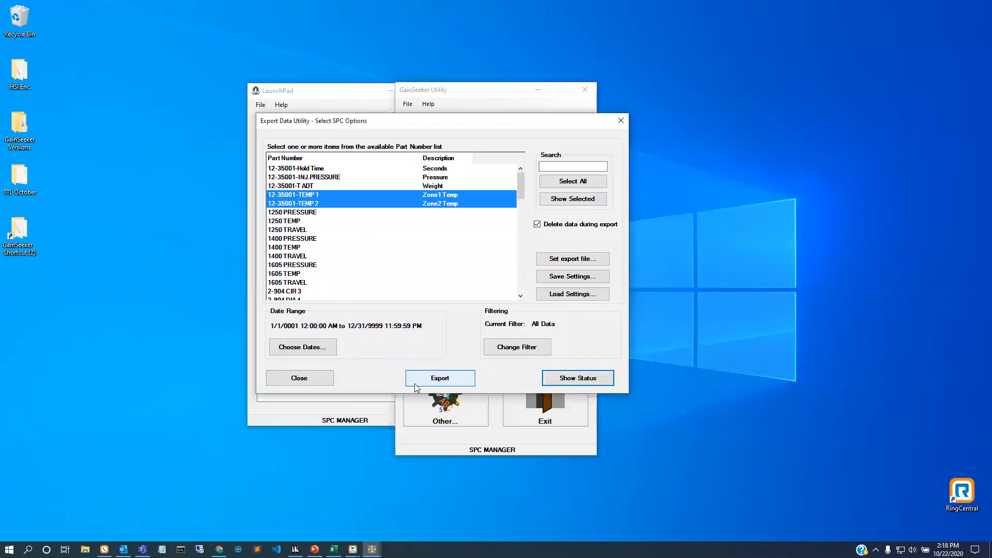
# Export the data of both selected part numbers, confirming the deletion of their records, and close the export dialog.
pyautogui.click(451, 379)
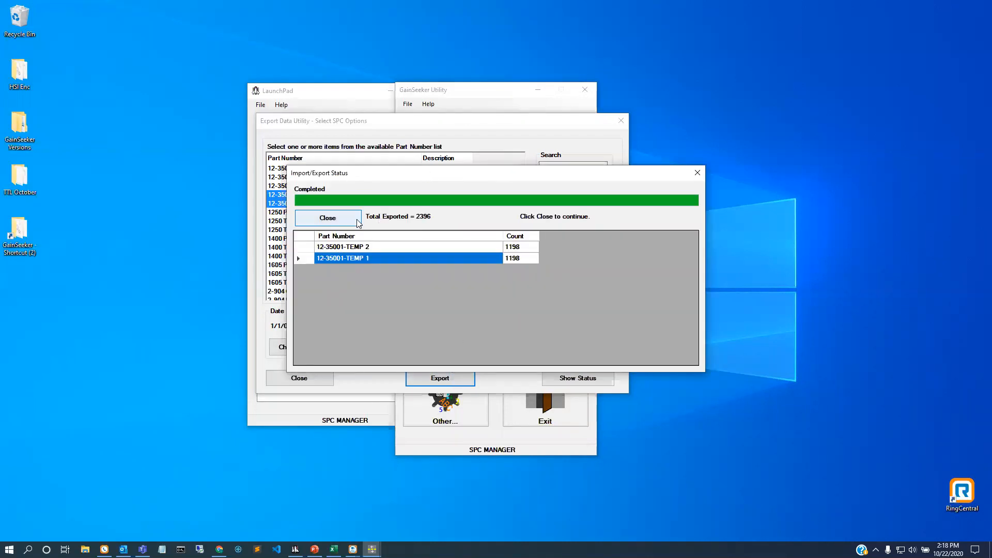
pyautogui.click(354, 219)
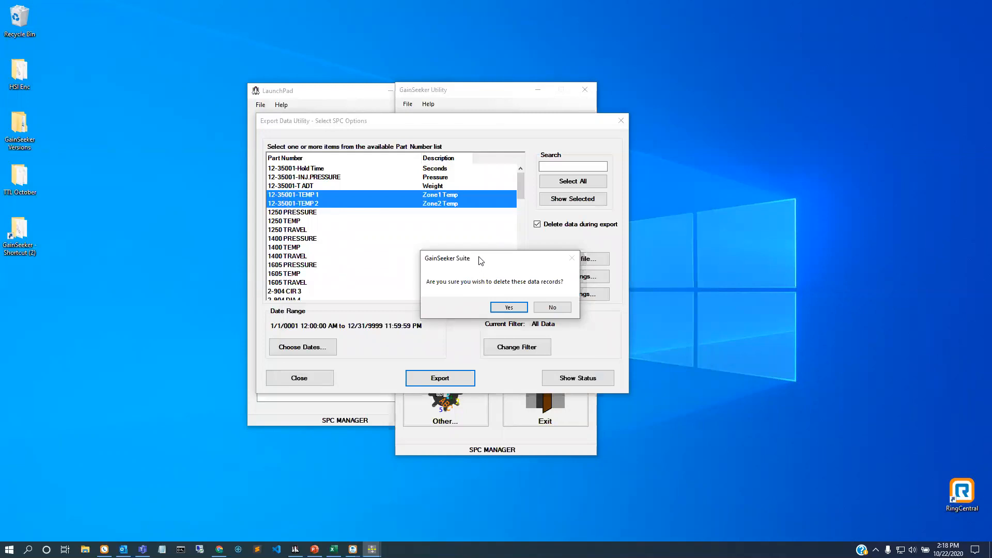
pyautogui.moveTo(481, 261); pyautogui.dragTo(410, 209)
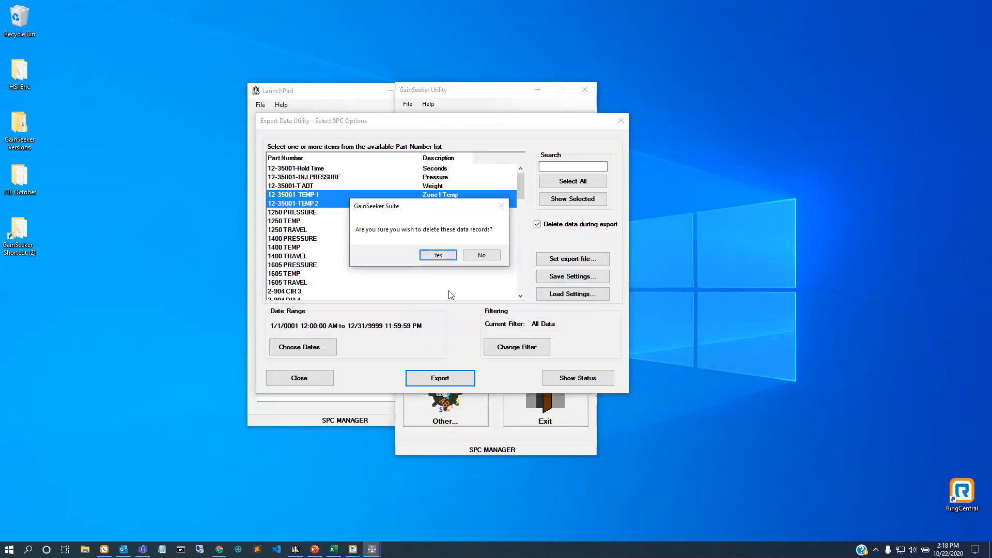
pyautogui.click(437, 256)
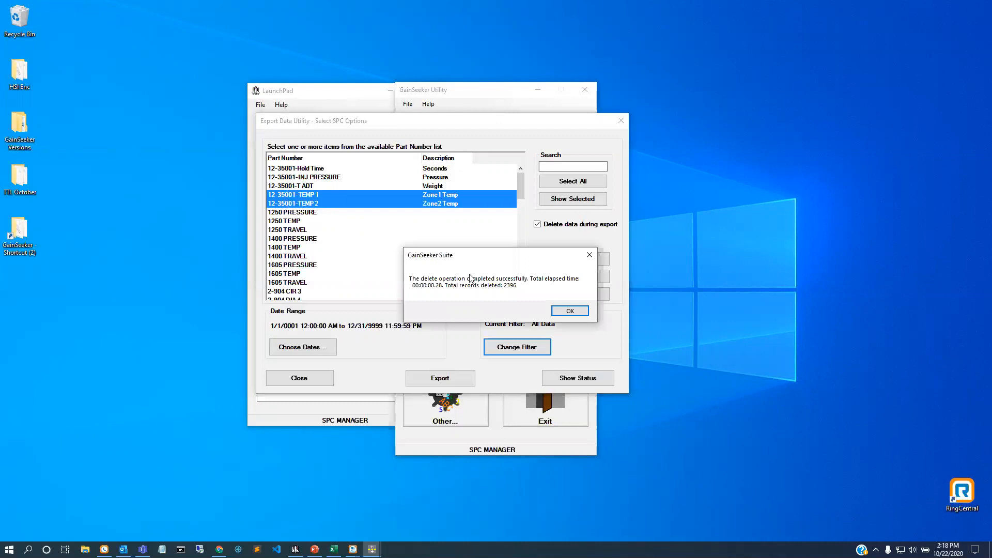
pyautogui.click(571, 312)
pyautogui.click(308, 381)
# In GainSeeker Charts, check the control chart of 12-35001-TEMP 2 after the data deletion, exiting the program when done.
pyautogui.click(313, 200)
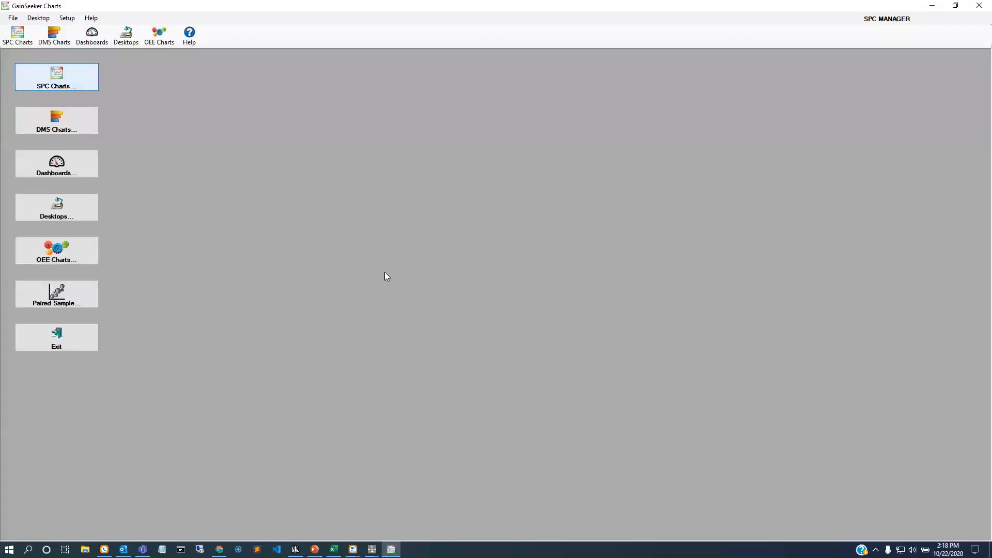
pyautogui.click(409, 227)
pyautogui.click(424, 395)
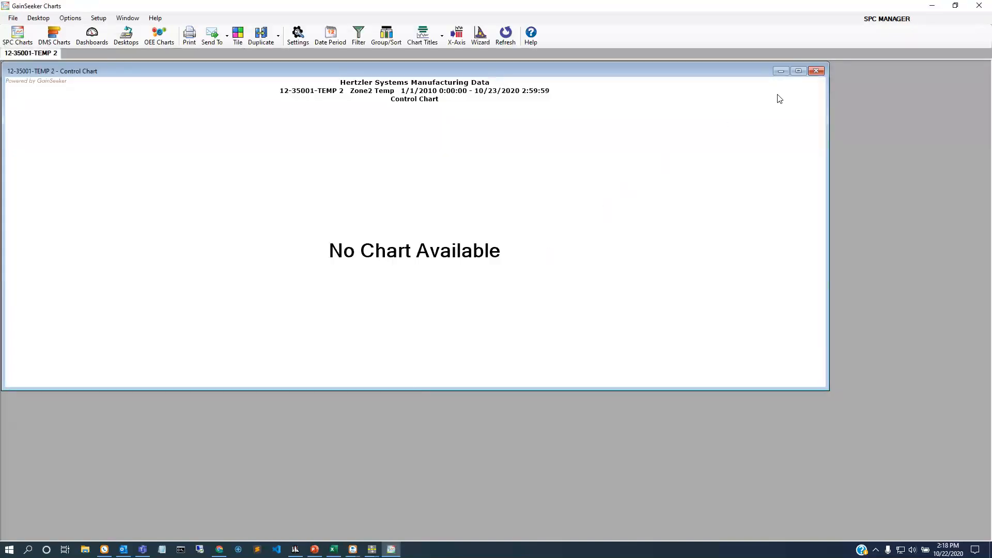
pyautogui.click(817, 71)
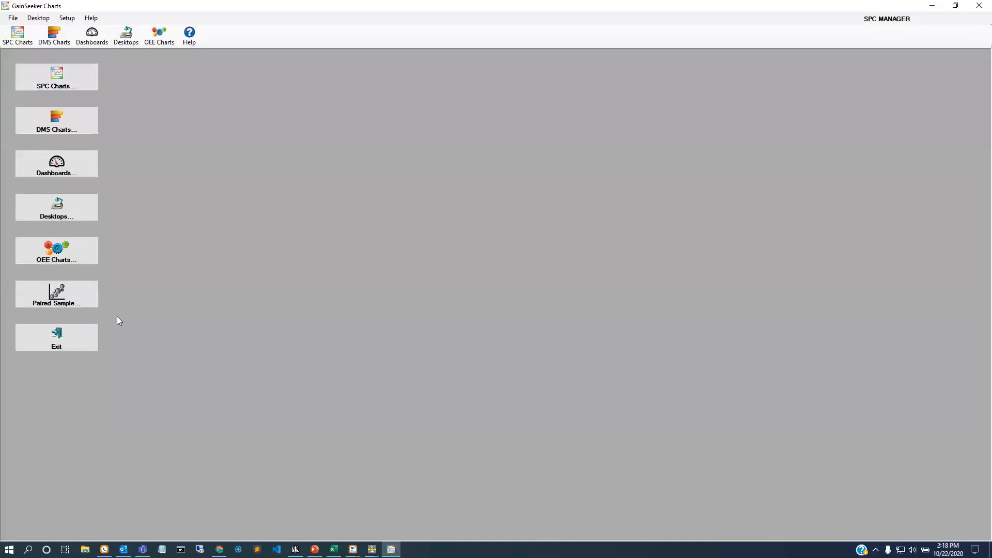
pyautogui.click(89, 342)
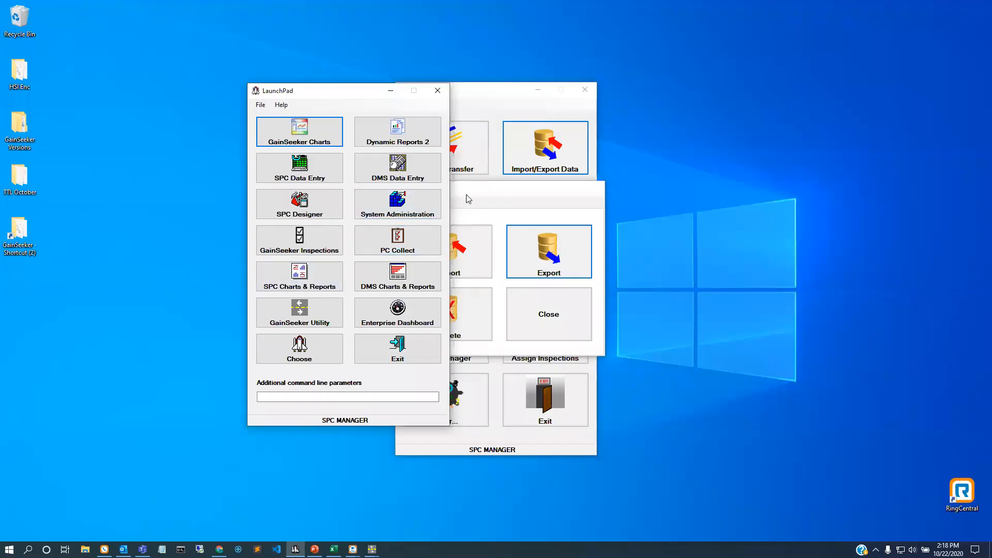
# In GainSeeker Utility, start an SPC data import from V201022.XML in the TTL October folder.
pyautogui.click(485, 259)
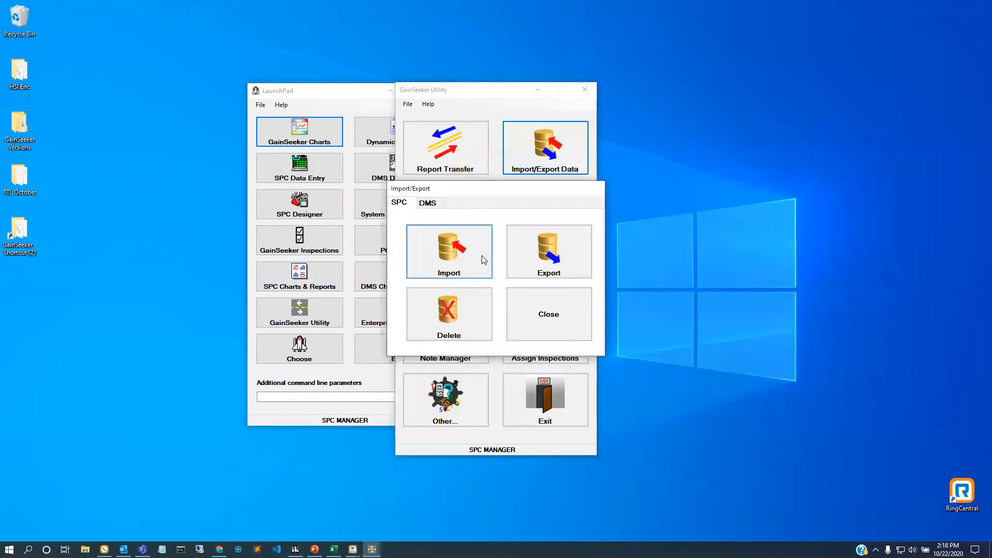
pyautogui.scroll(2, 433, 310)
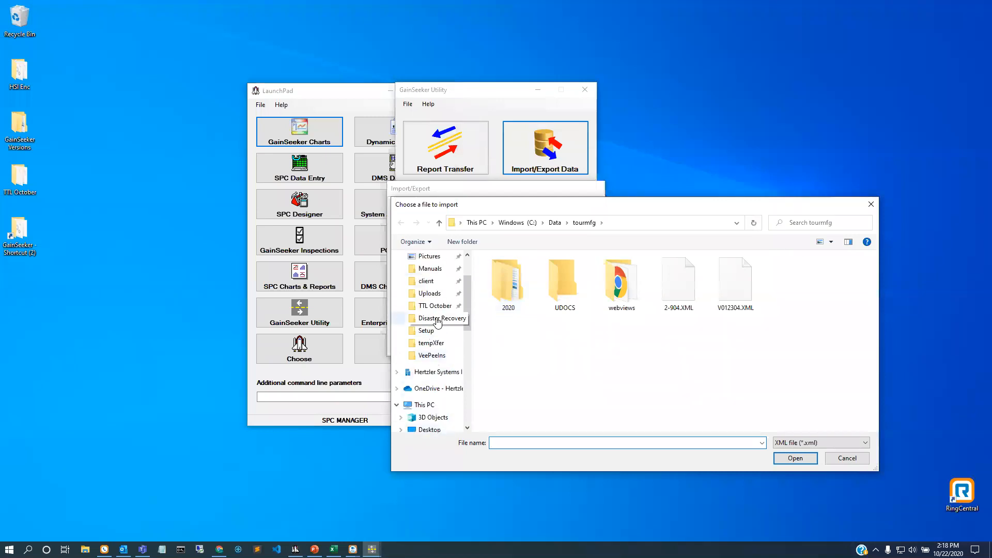
pyautogui.click(435, 305)
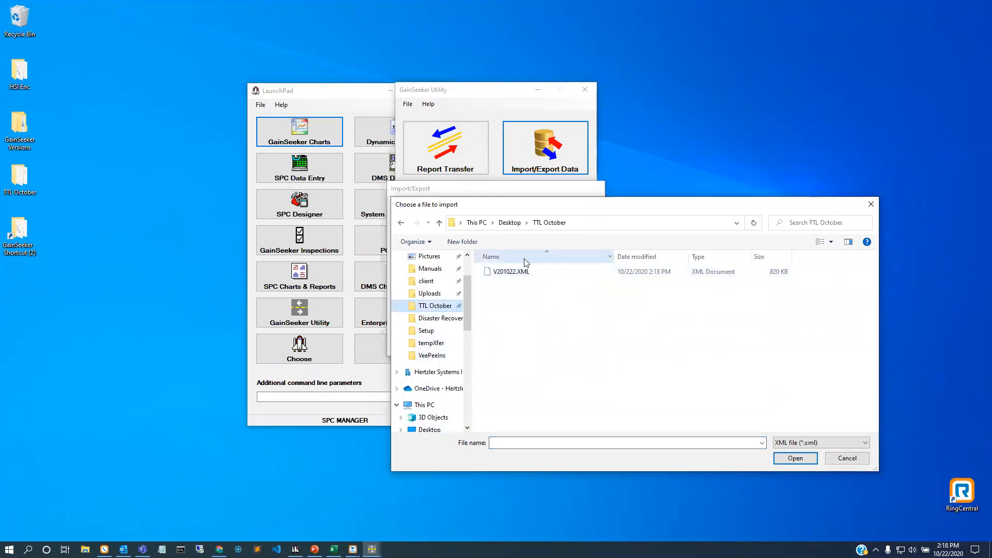
pyautogui.click(519, 272)
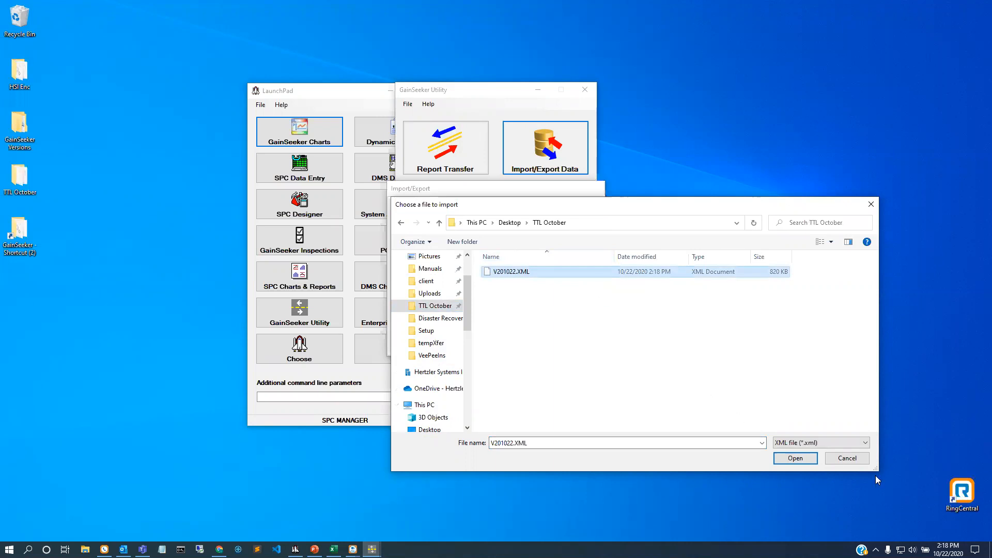
pyautogui.click(804, 459)
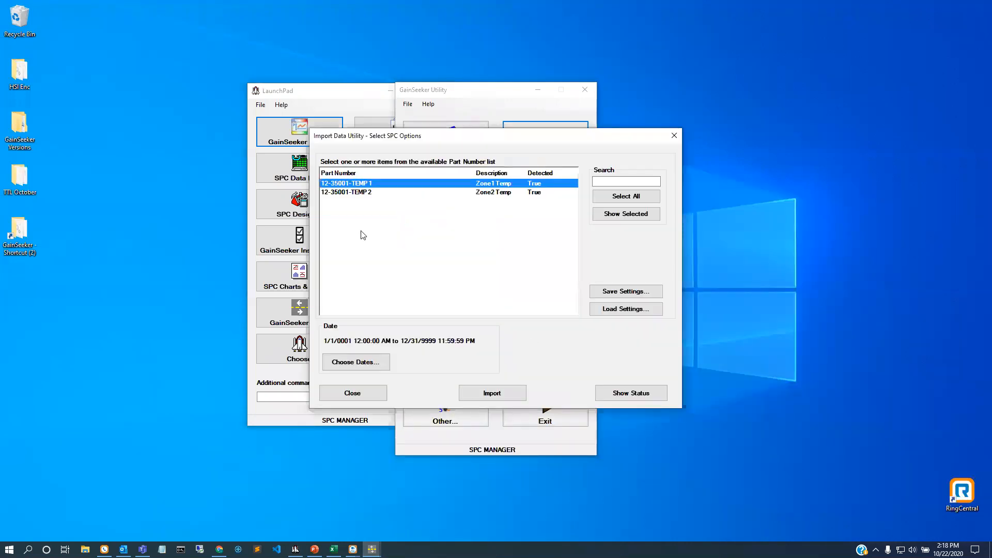
# Select all part numbers in the import file and check their import status.
pyautogui.click(619, 200)
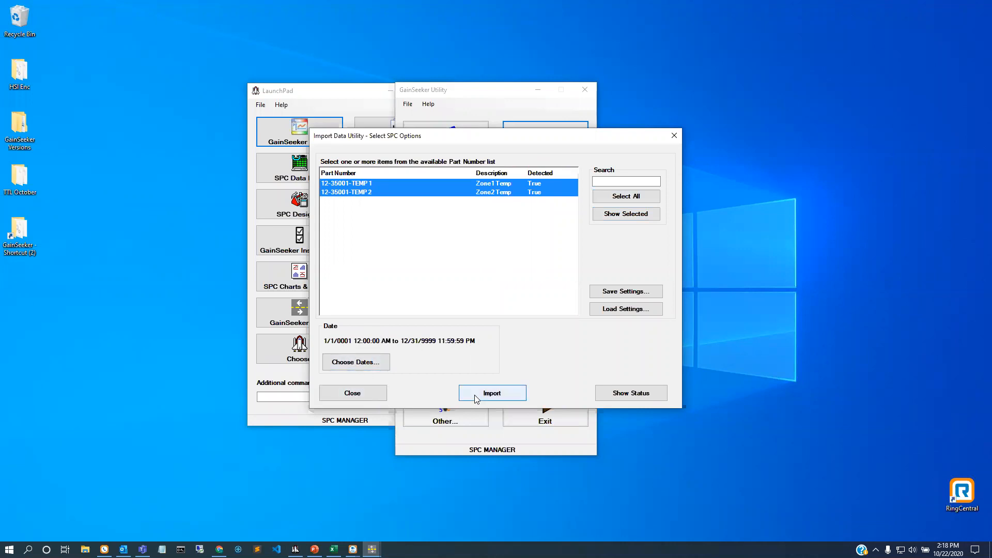
pyautogui.click(622, 396)
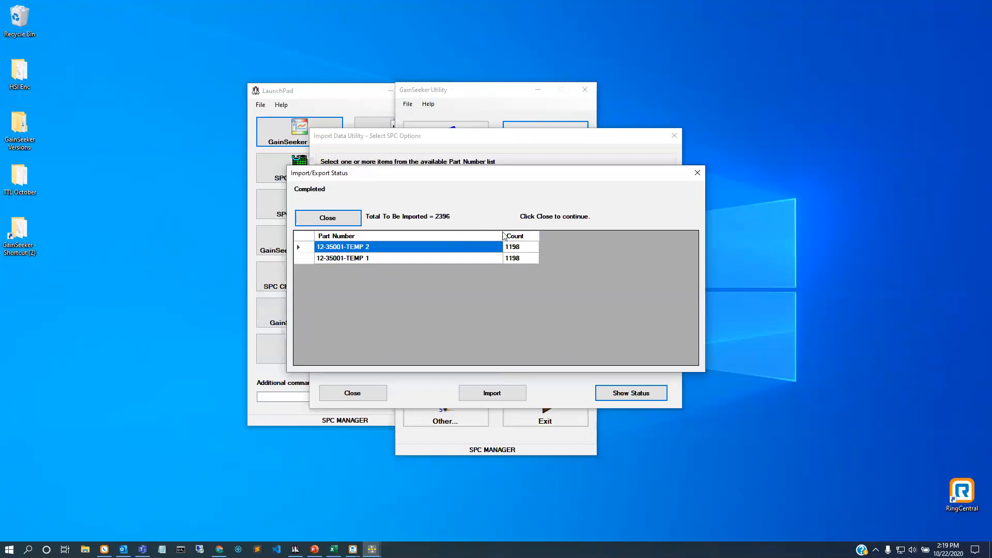
pyautogui.click(337, 219)
# Import the data of the selected part numbers and close the import and Import/Export dialogs.
pyautogui.click(489, 391)
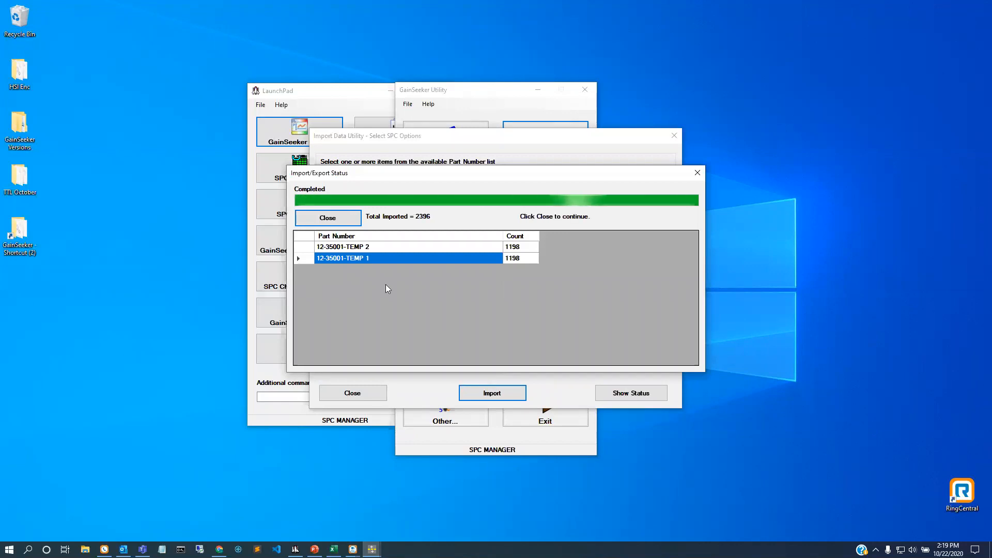
pyautogui.click(338, 218)
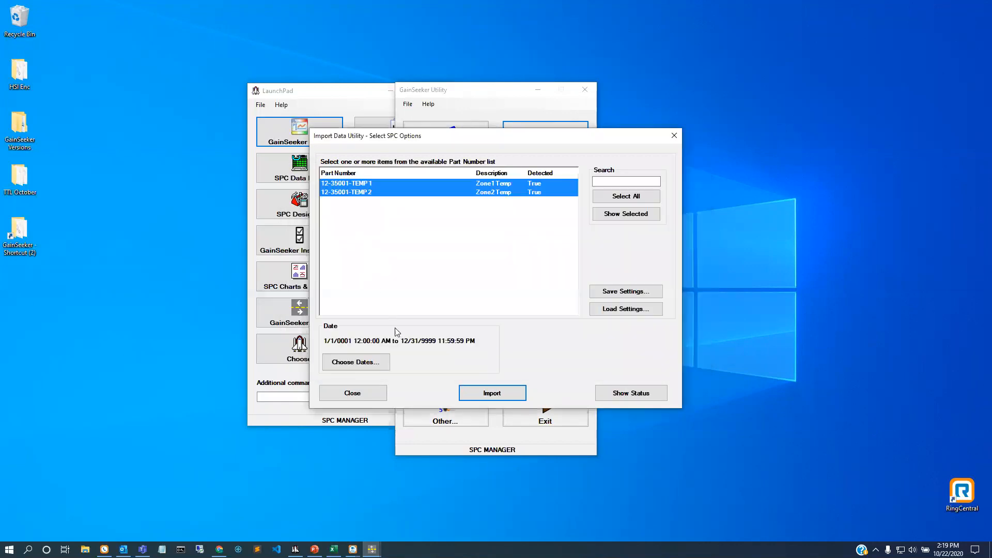
pyautogui.click(352, 393)
pyautogui.click(524, 314)
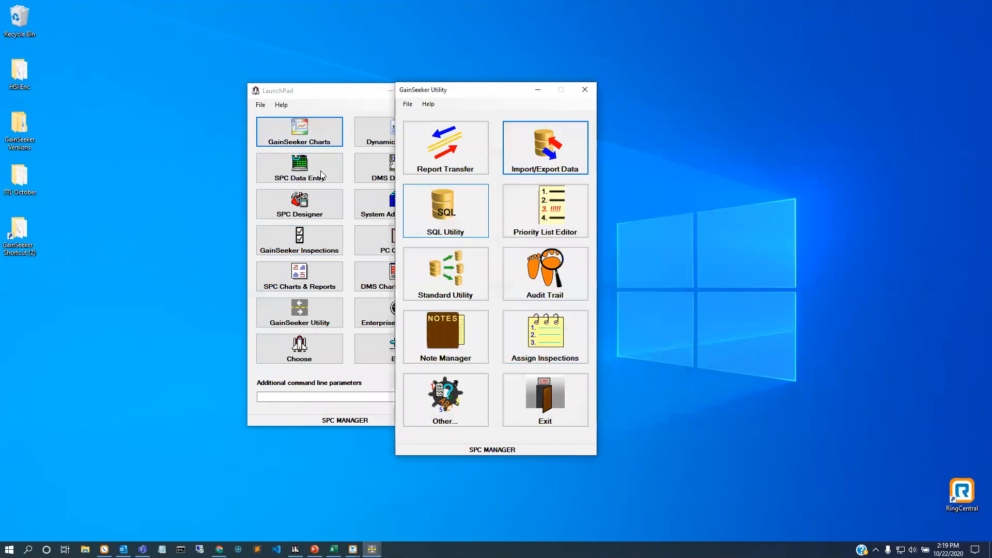
# Open GainSeeker Charts to view the control chart of 12-35001-TEMP 2 with the imported data, closing the chart when done.
pyautogui.click(288, 138)
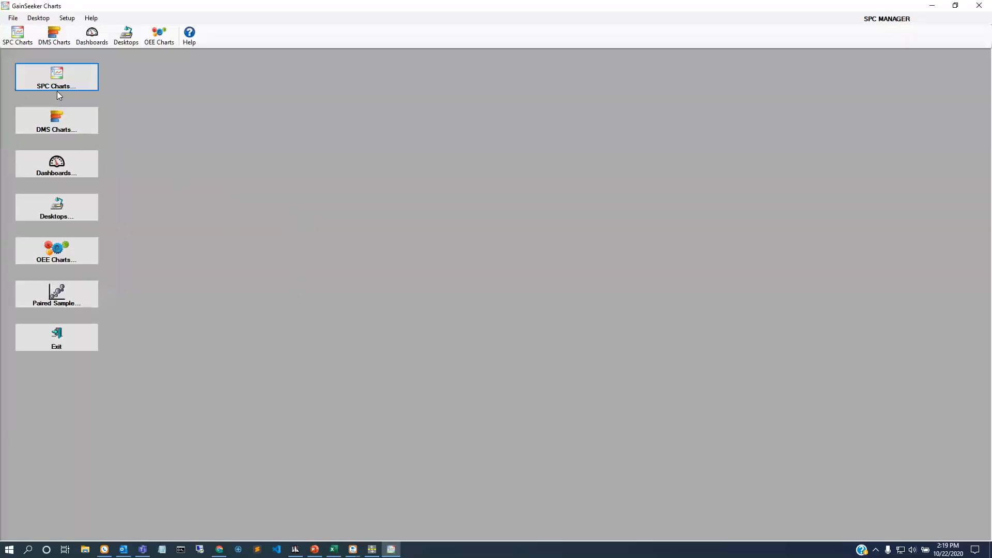
pyautogui.click(57, 89)
pyautogui.click(394, 224)
pyautogui.click(419, 393)
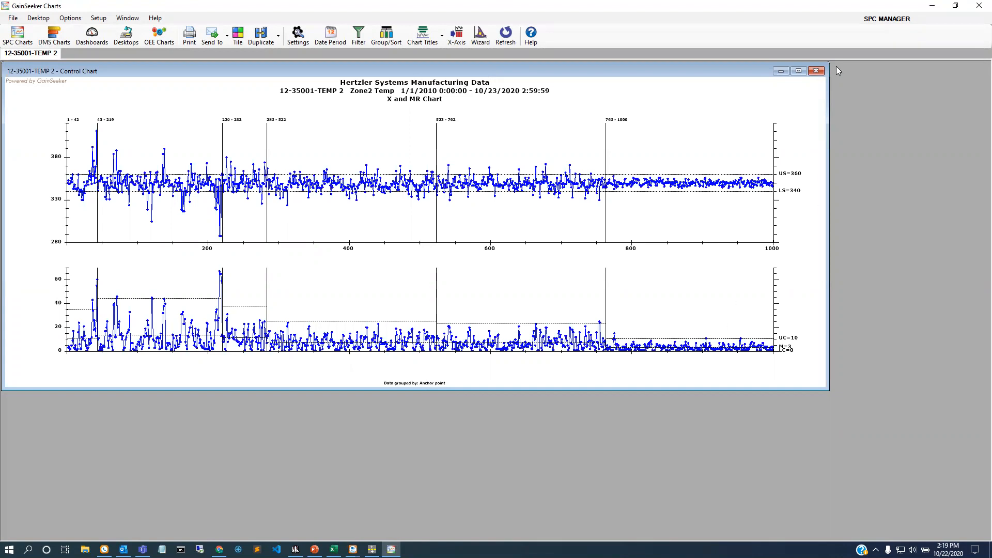
pyautogui.click(821, 71)
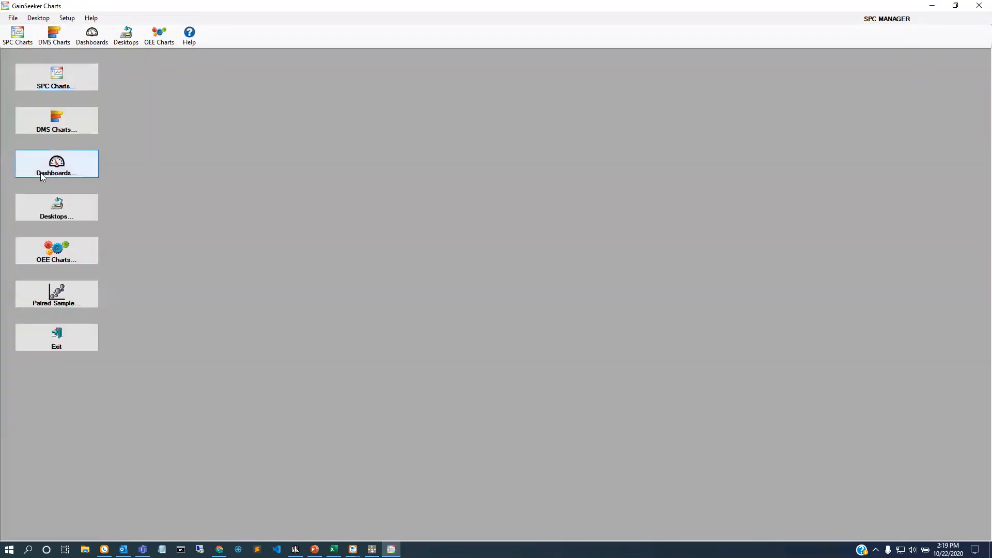
# Set the maximum count for retrieval to 100 and generate the control chart of 12-35001-TEMP 2.
pyautogui.click(55, 88)
pyautogui.click(381, 162)
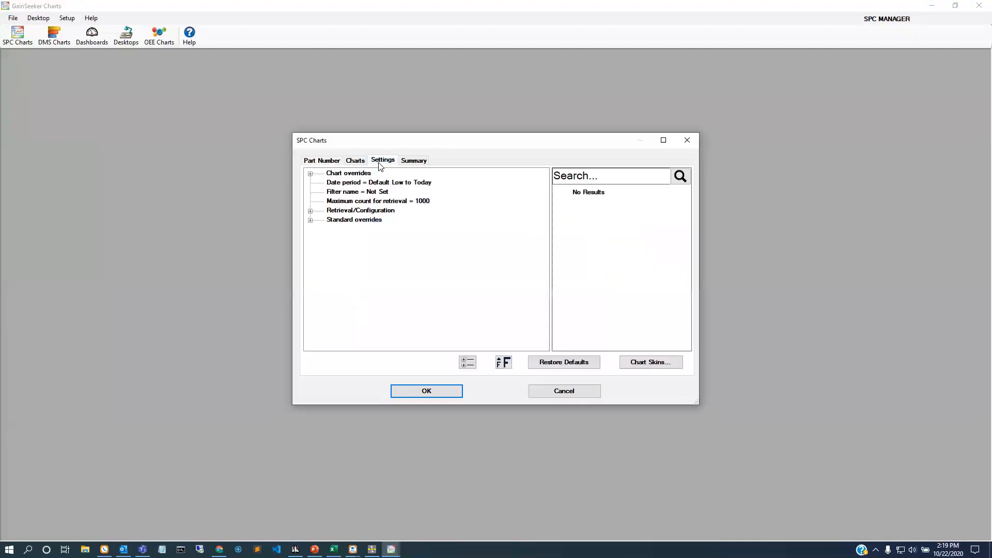
pyautogui.doubleClick(396, 202)
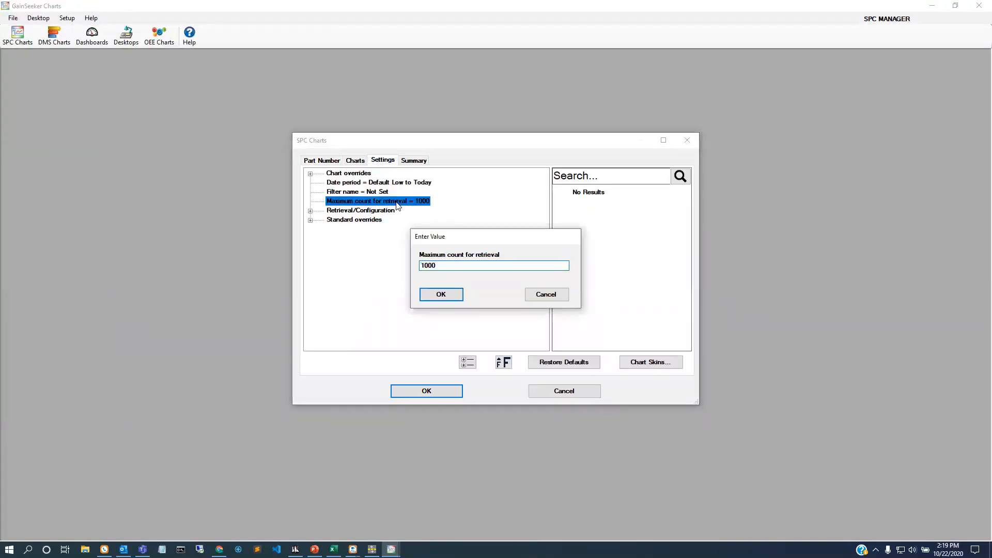
pyautogui.click(452, 295)
pyautogui.click(447, 389)
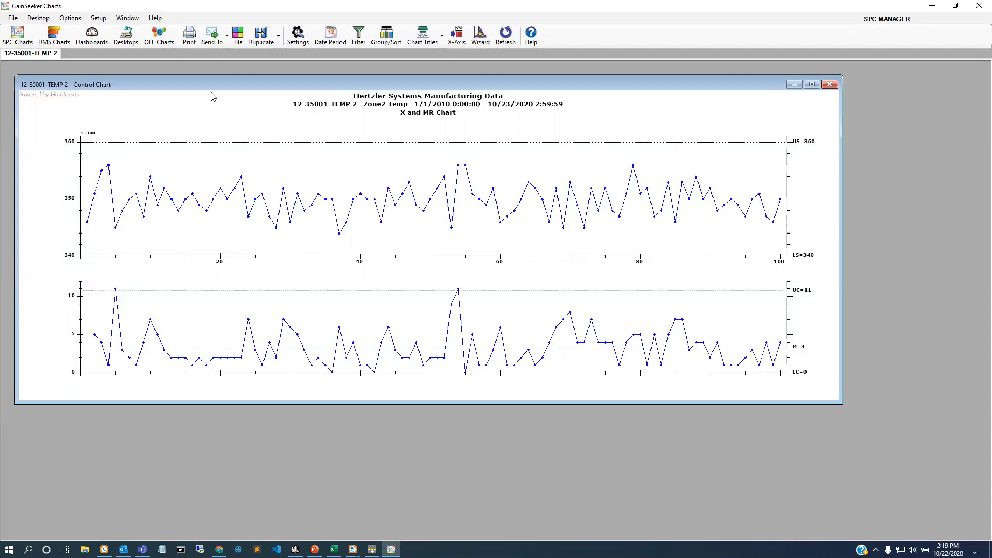
# Send the 12-35001-TEMP 2 control chart to an email draft, review the chart and statistics in it, and discard the draft.
pyautogui.rightClick(178, 154)
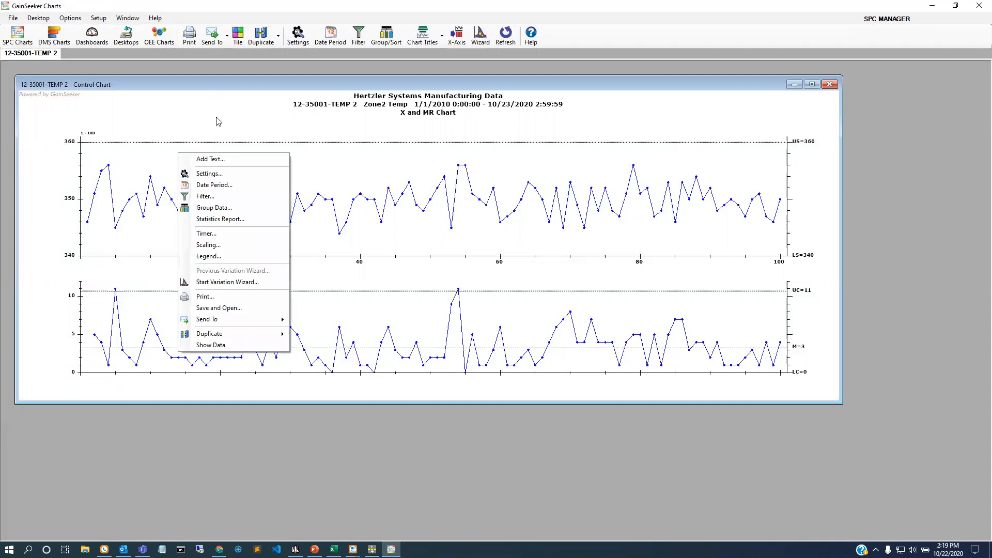
pyautogui.moveTo(263, 323)
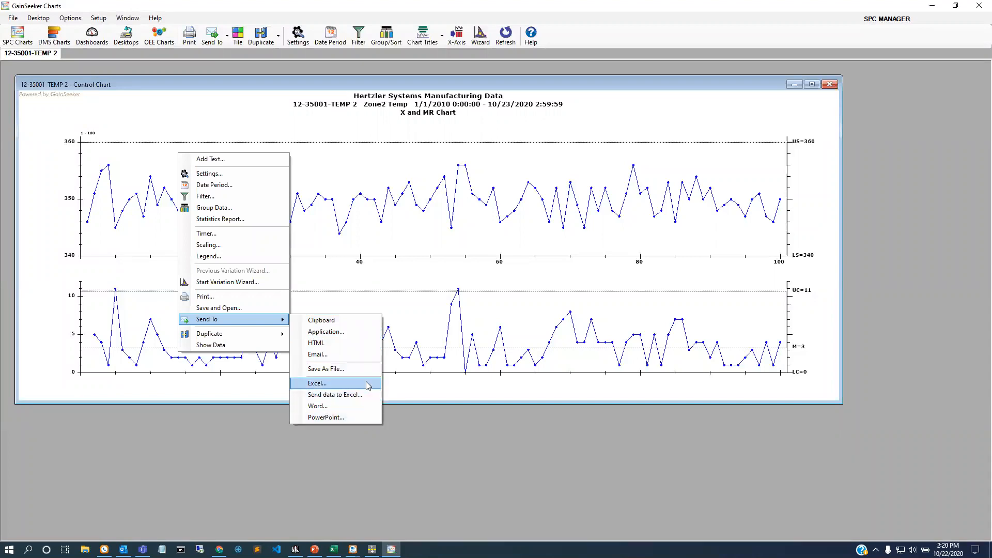
pyautogui.click(349, 357)
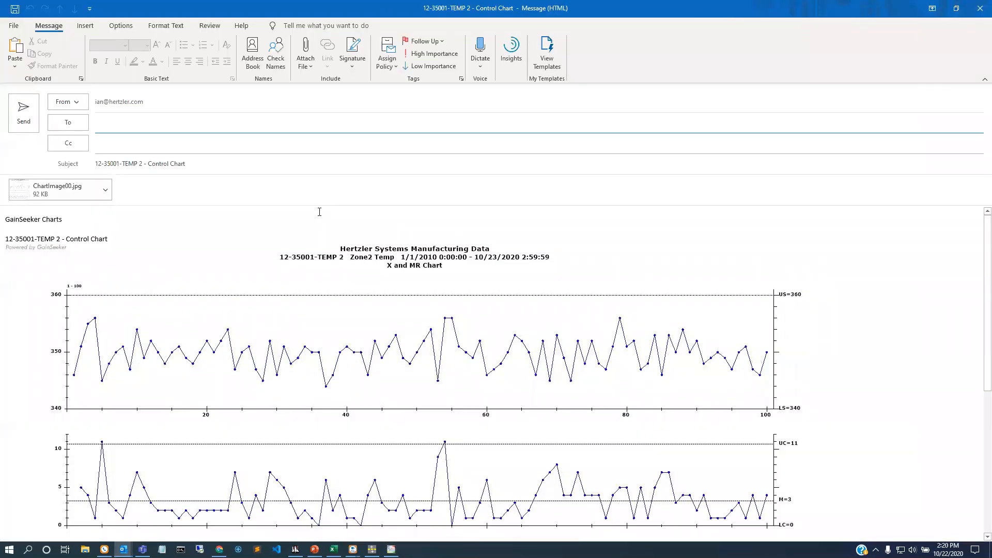
pyautogui.click(178, 349)
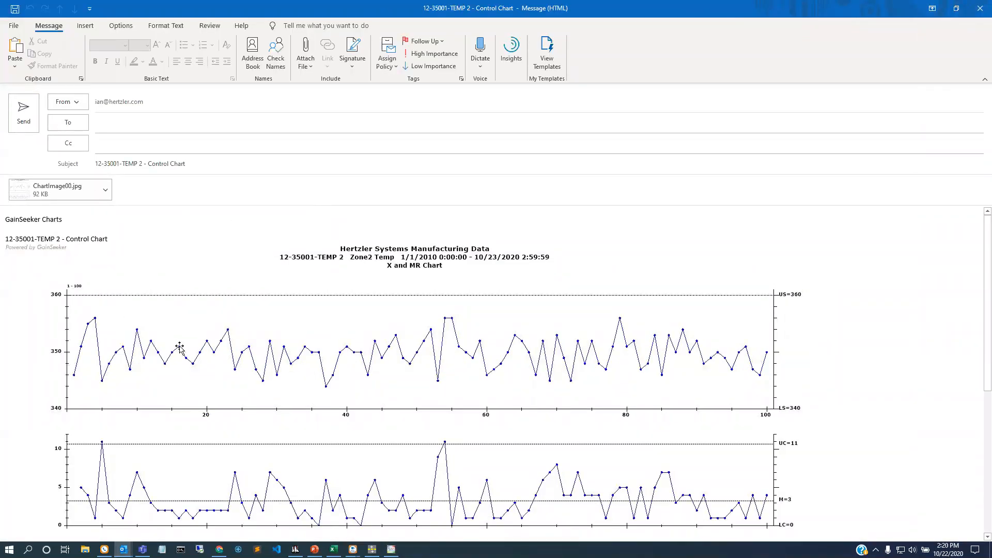
pyautogui.scroll(-5, 84, 224)
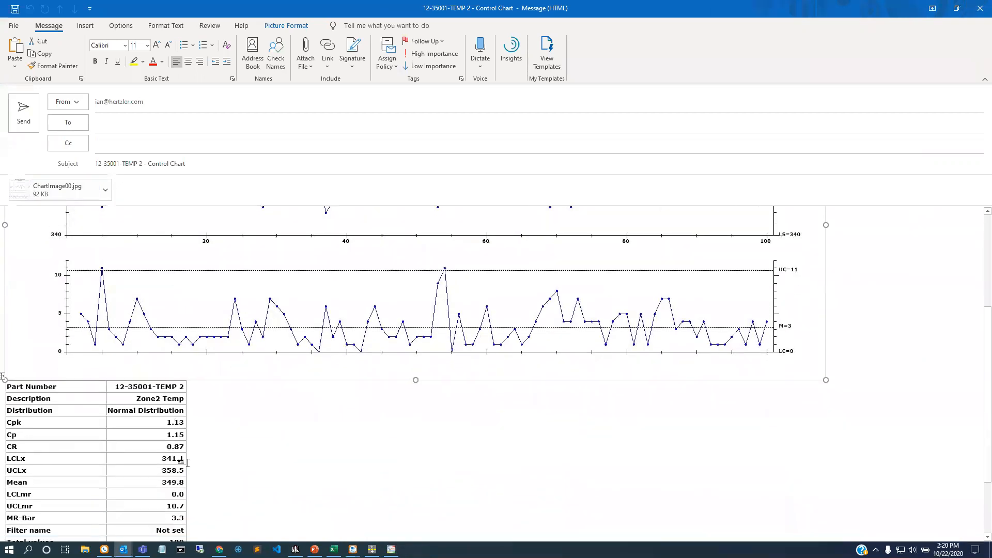
pyautogui.scroll(5, 192, 448)
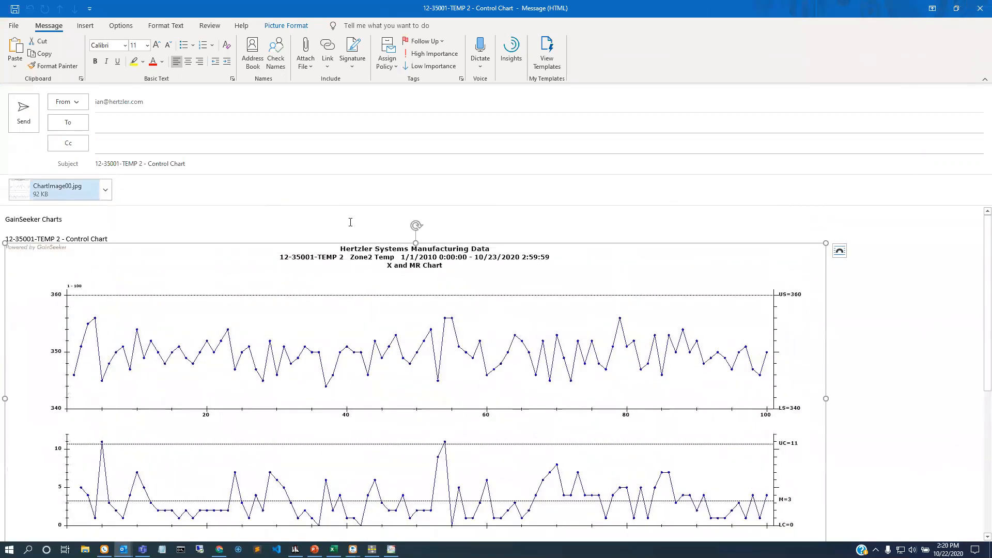
pyautogui.click(980, 9)
pyautogui.click(501, 303)
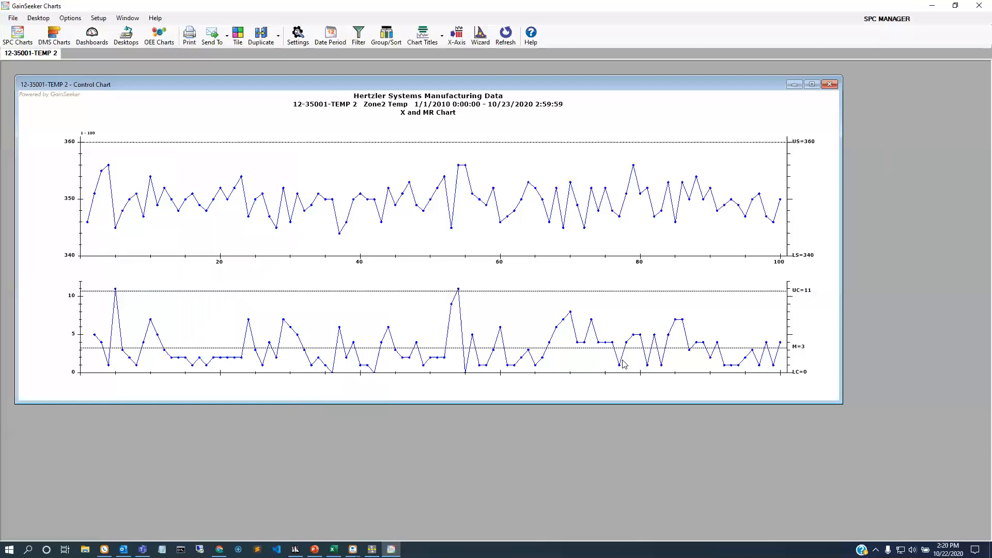
# Duplicate the 12-35001-TEMP 2 control chart as a data table.
pyautogui.rightClick(230, 164)
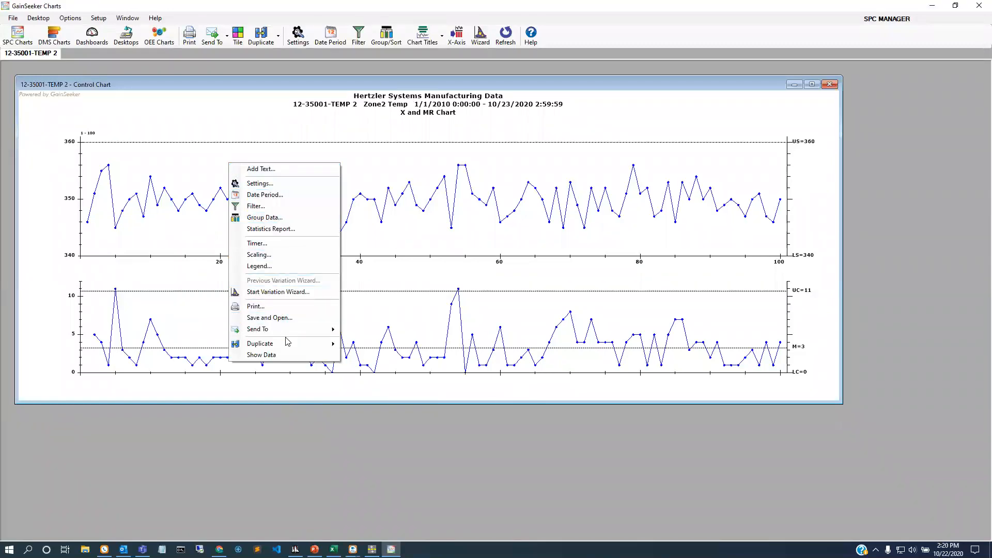
pyautogui.moveTo(291, 344)
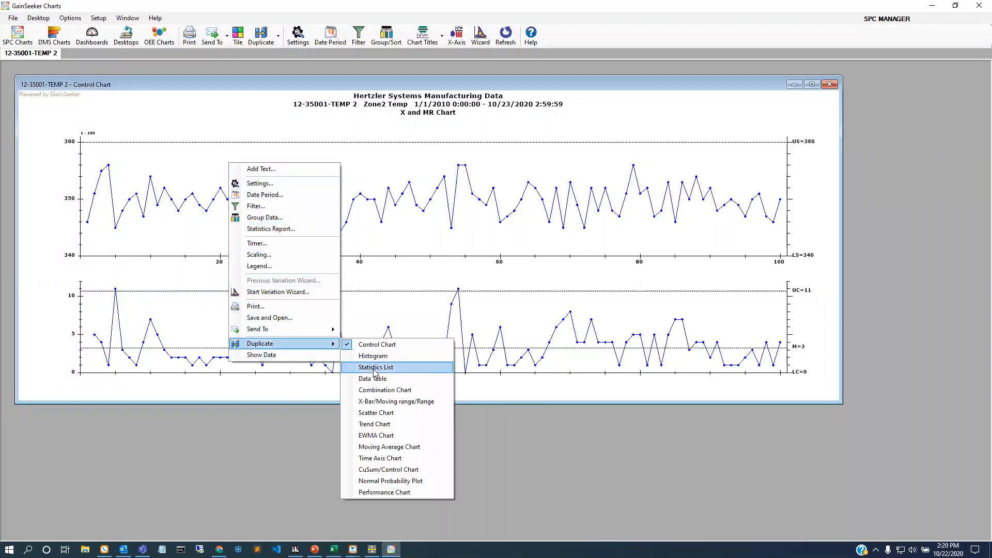
pyautogui.click(391, 380)
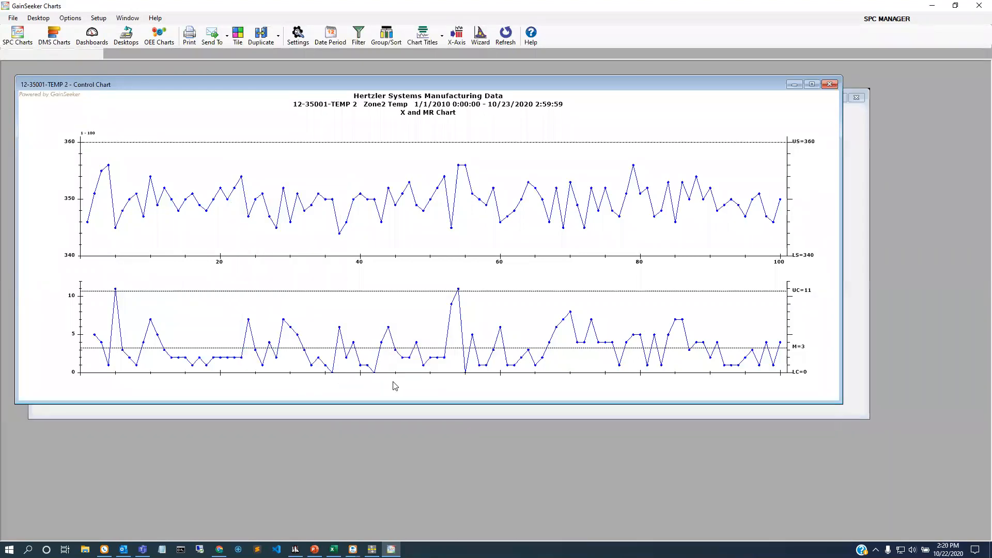
# Send the 12-35001-TEMP 2 data table to Excel and bring up the exported worksheet.
pyautogui.rightClick(316, 193)
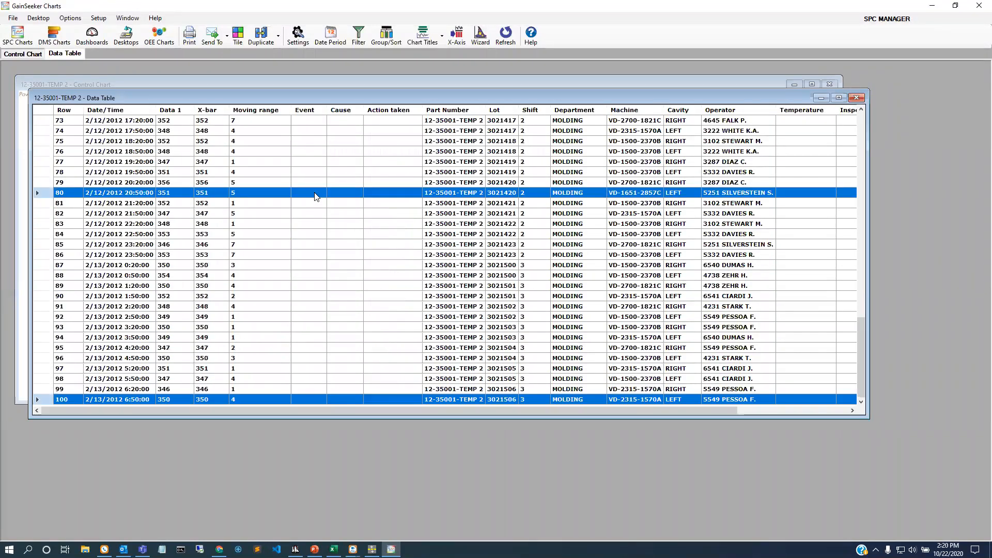
pyautogui.moveTo(357, 386)
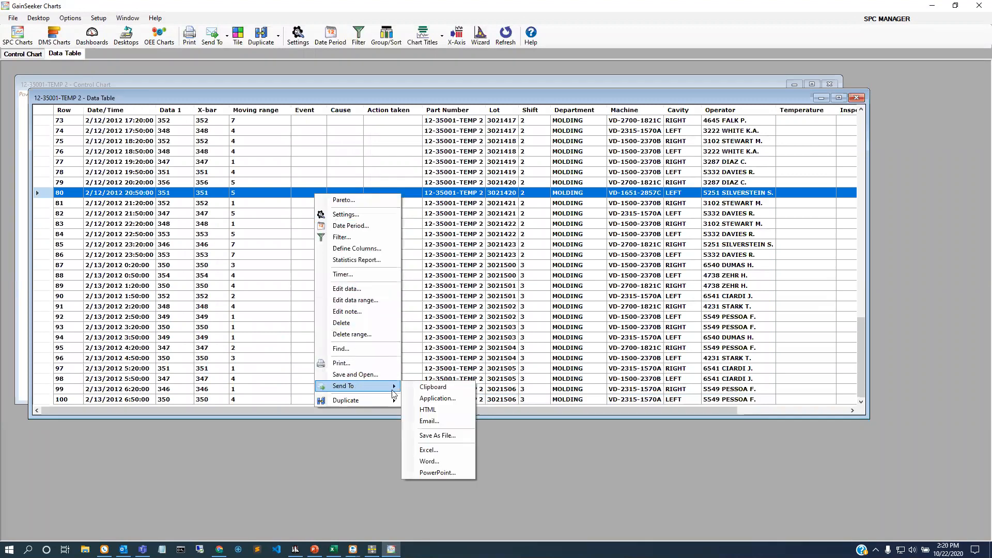
pyautogui.click(436, 450)
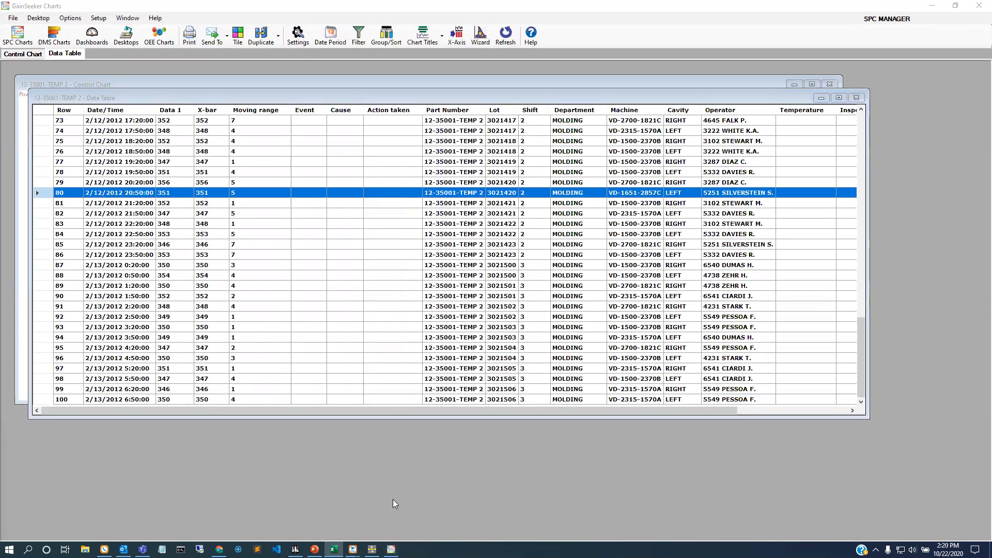
pyautogui.click(335, 549)
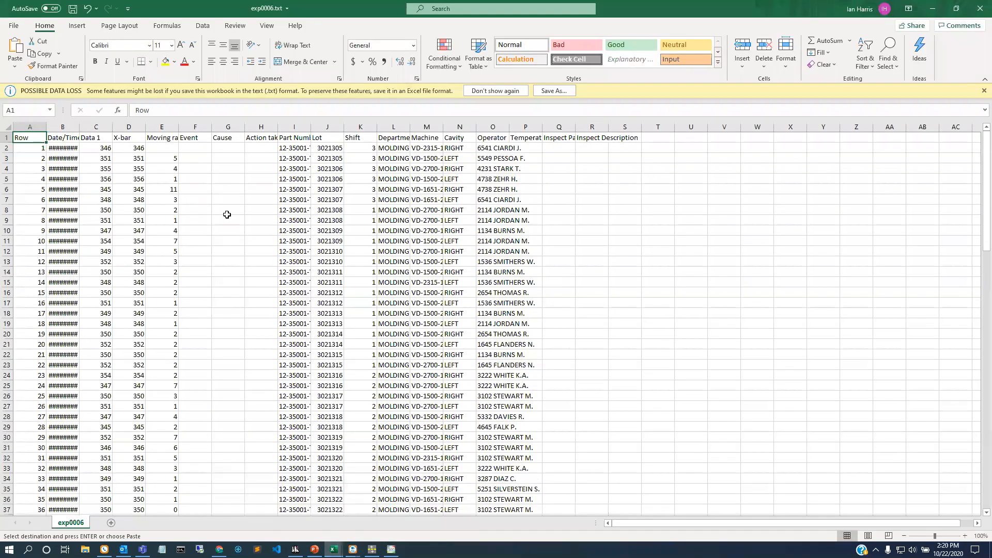
# Fit the Date/Time column to its contents, check the first date and time, and narrow the column again.
pyautogui.doubleClick(80, 126)
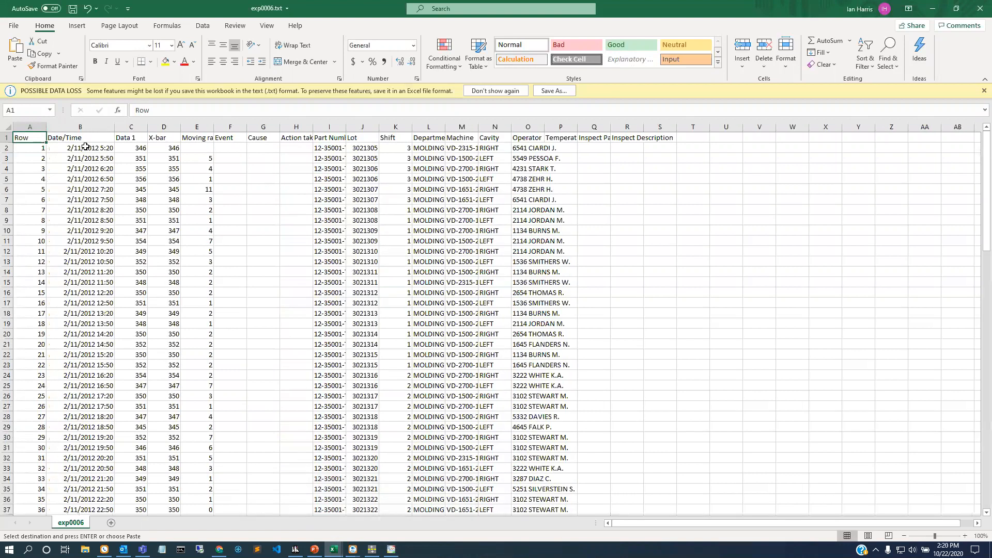
pyautogui.click(80, 149)
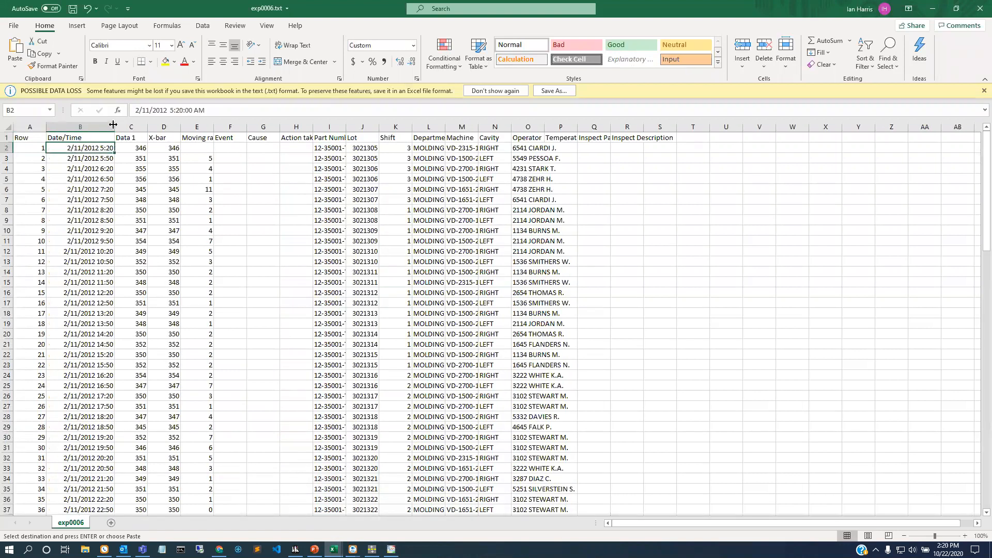
pyautogui.moveTo(113, 125); pyautogui.dragTo(89, 127)
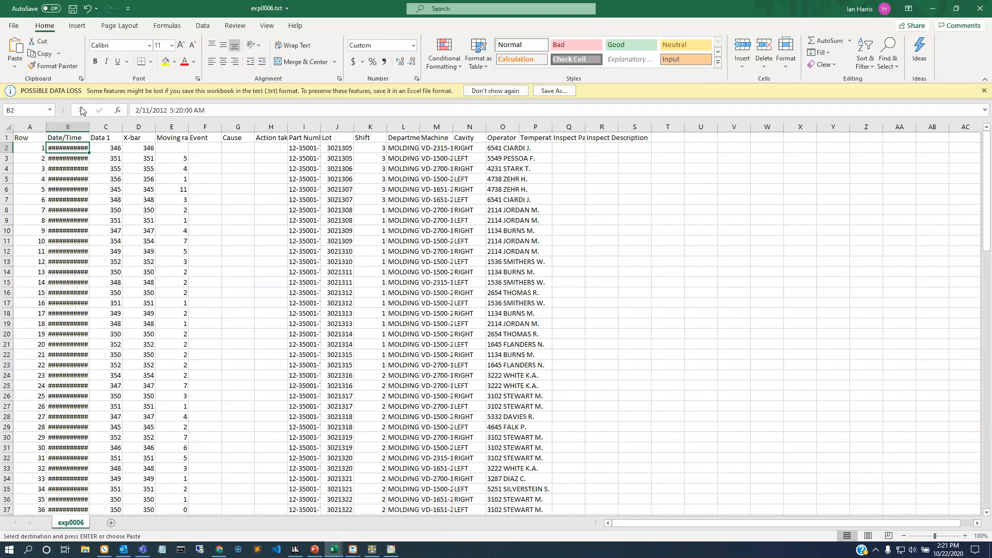
pyautogui.click(138, 171)
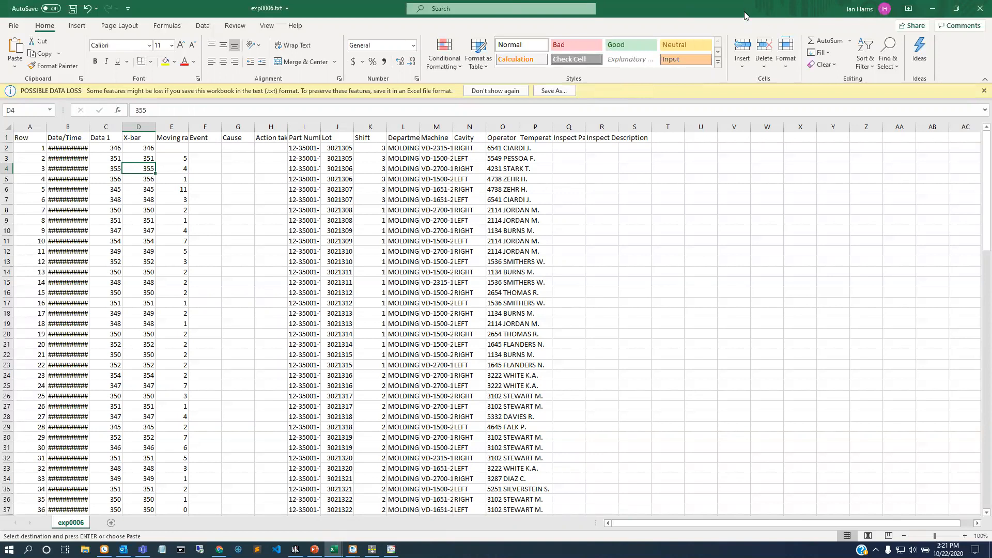
# Close exp0005.txt without saving and minimize exp0006.txt to return to the data table in GainSeeker Charts.
pyautogui.click(957, 9)
pyautogui.click(980, 9)
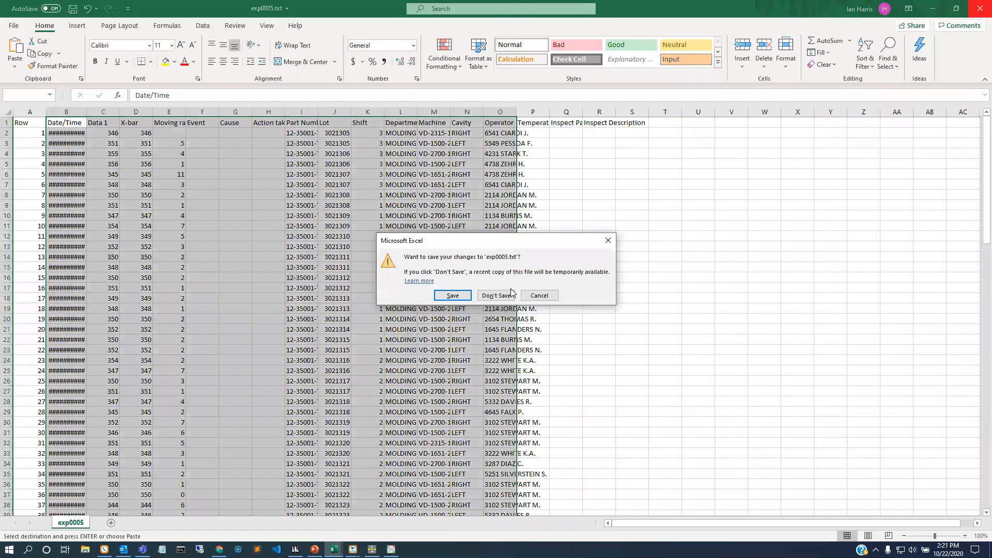
pyautogui.click(511, 293)
pyautogui.click(506, 313)
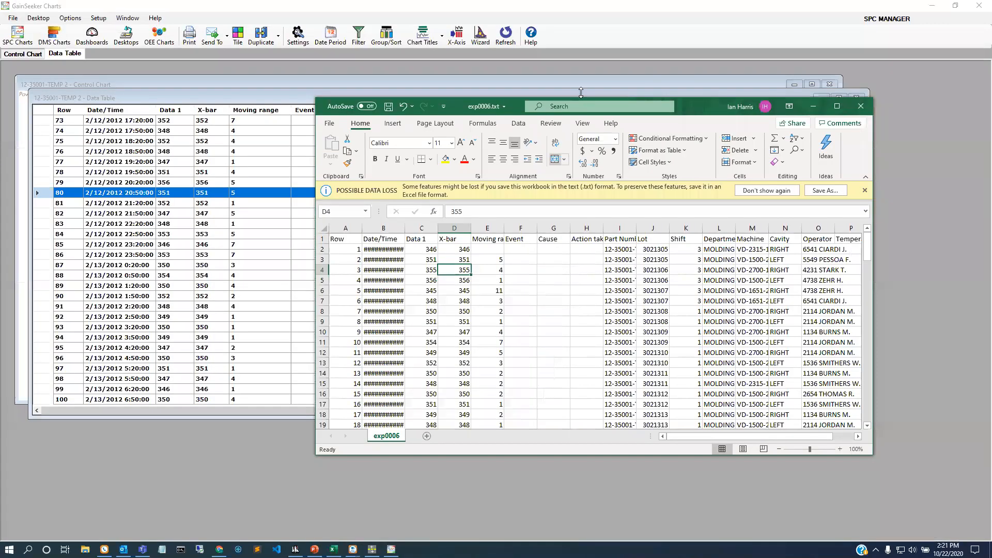
pyautogui.doubleClick(716, 103)
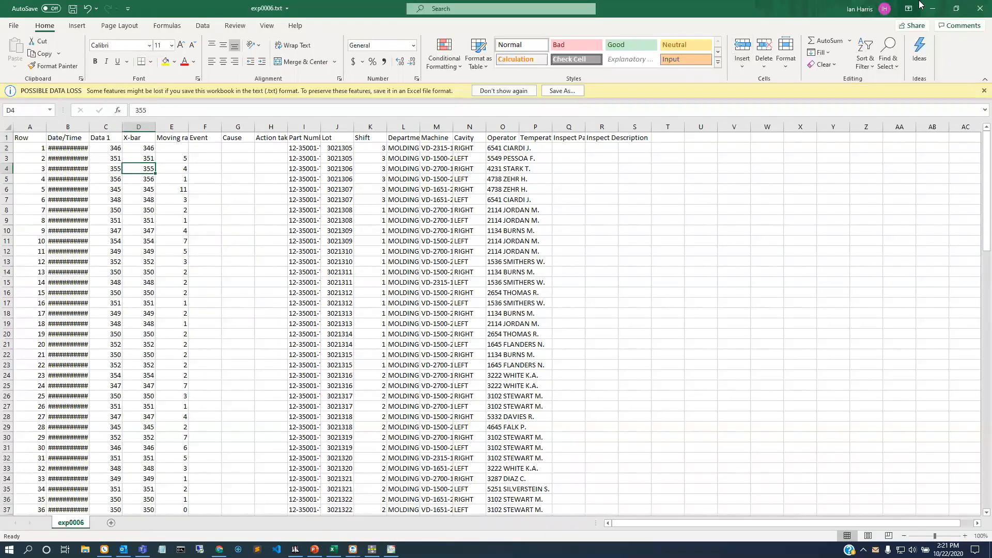
pyautogui.click(933, 7)
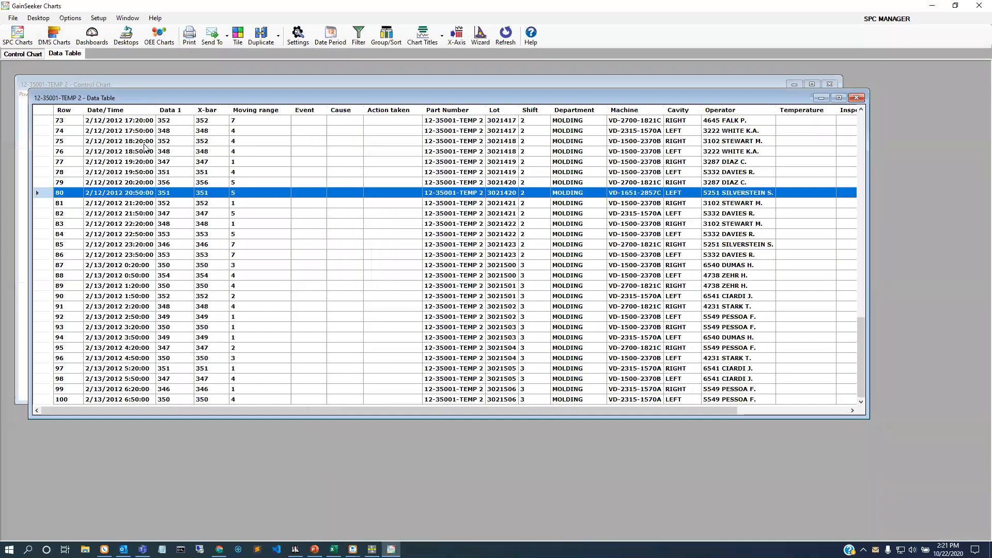
# Delete all retrieved records of 12-35001-TEMP 2 from the data table as a range.
pyautogui.scroll(16, 266, 201)
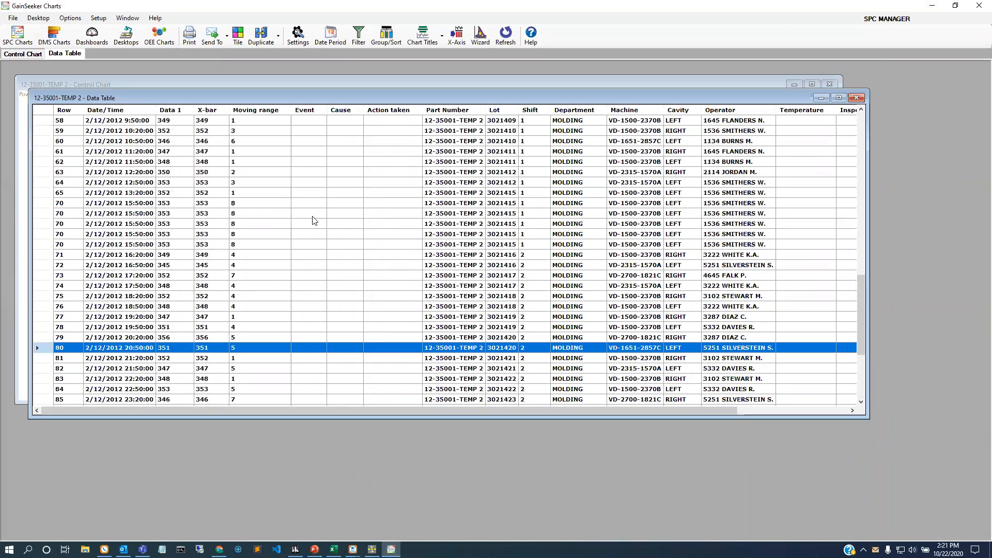
pyautogui.scroll(8, 433, 265)
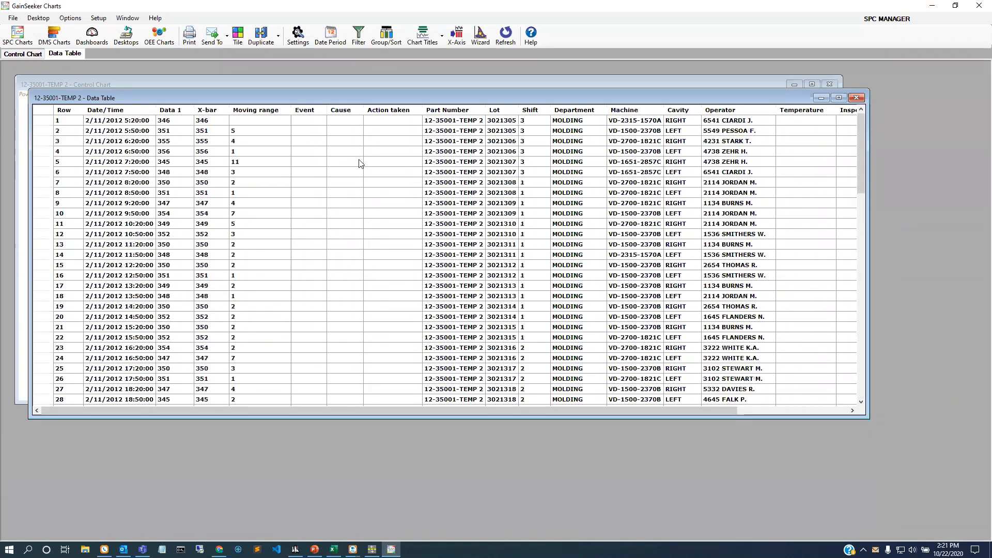
pyautogui.moveTo(341, 98); pyautogui.dragTo(344, 102)
pyautogui.rightClick(309, 179)
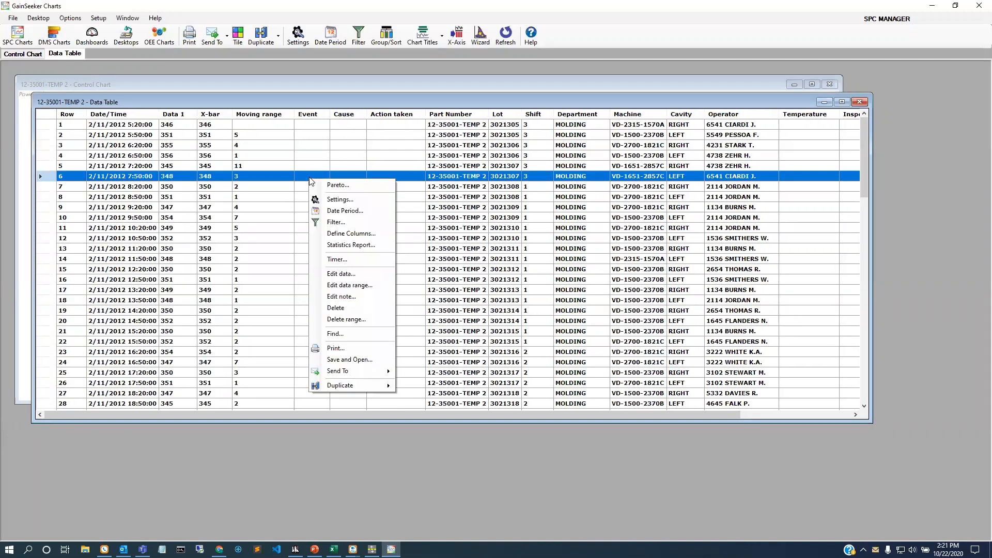
pyautogui.click(347, 319)
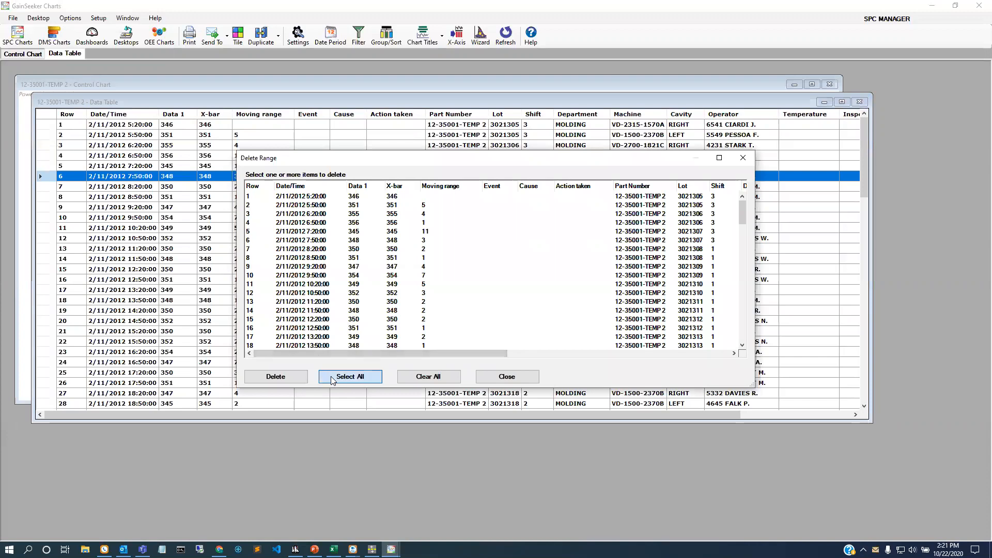
pyautogui.click(350, 376)
pyautogui.click(282, 381)
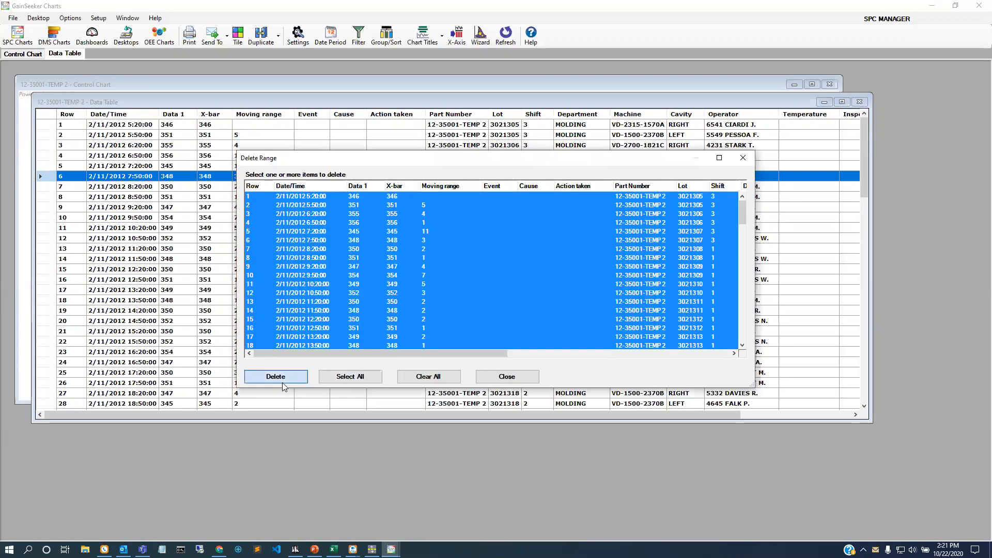
pyautogui.click(483, 313)
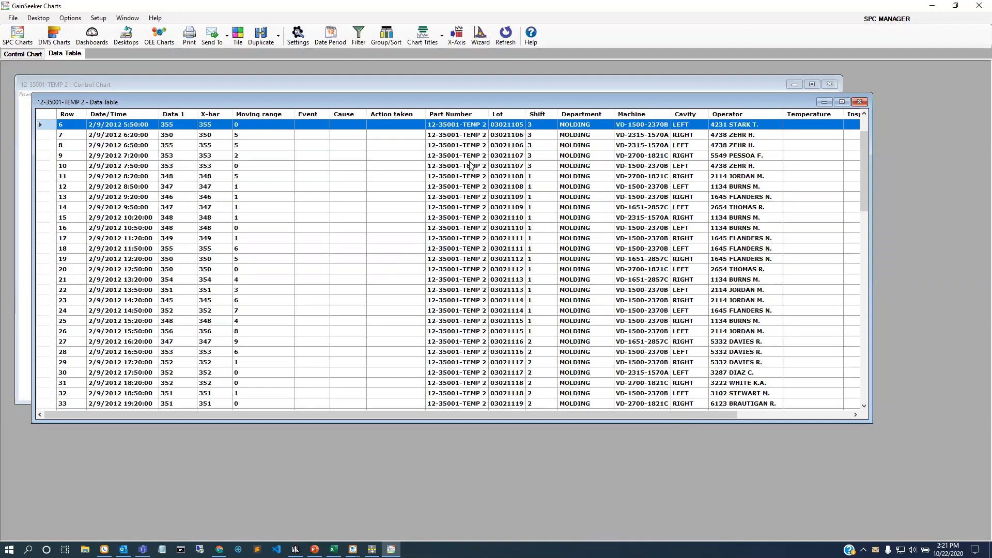
# Show exp0006.txt in a smaller Excel window over the data table and examine its first three Data 1 values.
pyautogui.moveTo(466, 97); pyautogui.dragTo(461, 69)
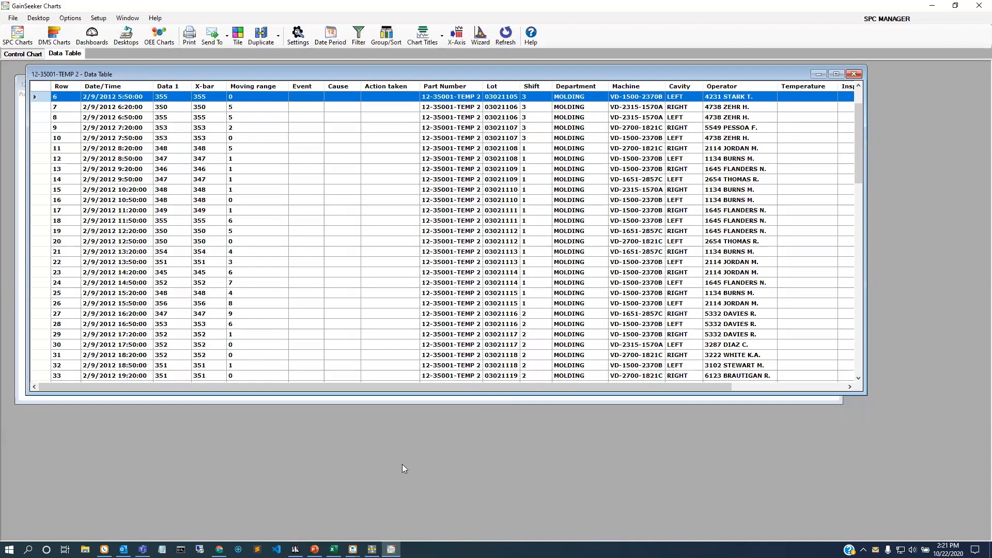
pyautogui.click(333, 550)
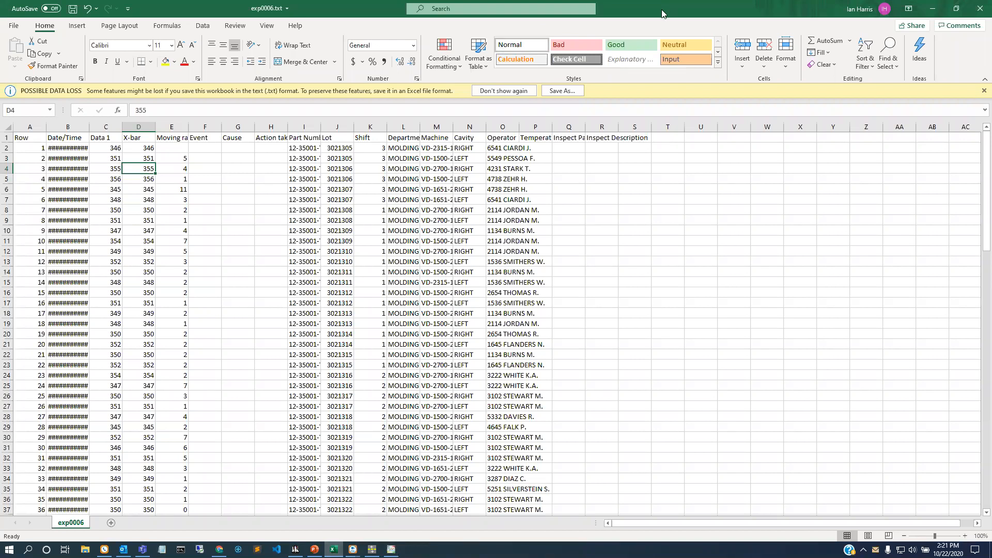
pyautogui.doubleClick(661, 10)
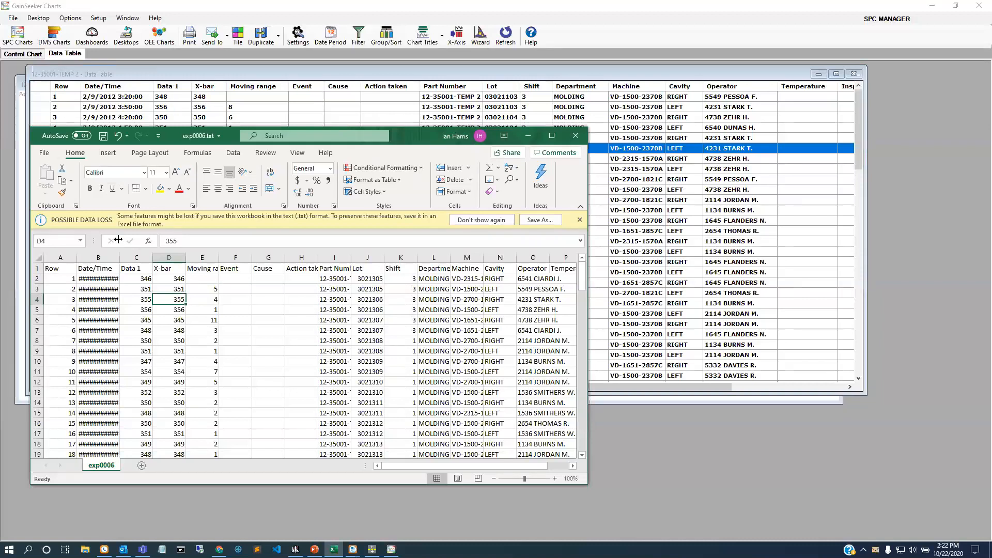
pyautogui.click(134, 281)
pyautogui.click(137, 290)
pyautogui.click(136, 299)
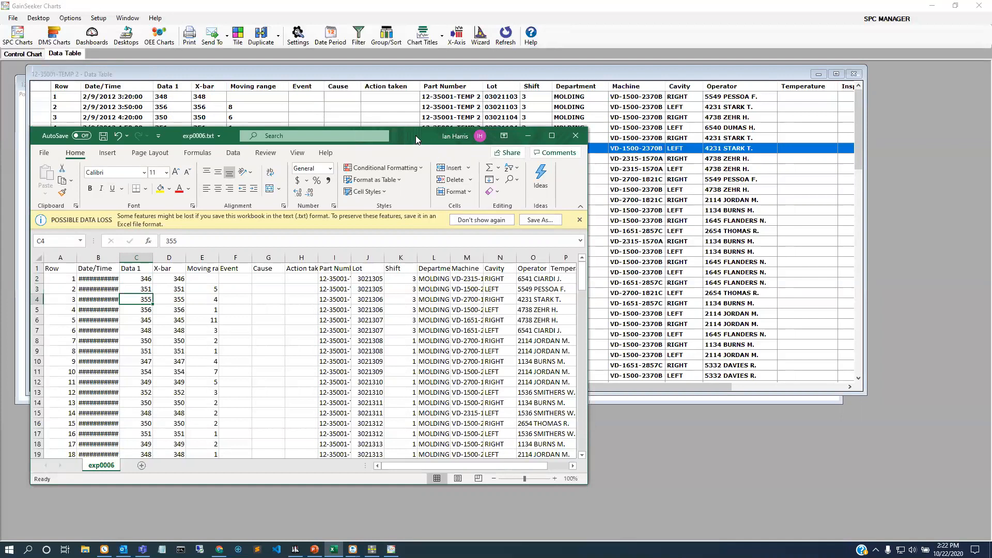
# Copy the data rows B2:O101 of exp0006.txt without the header row and return to GainSeeker Charts.
pyautogui.click(552, 136)
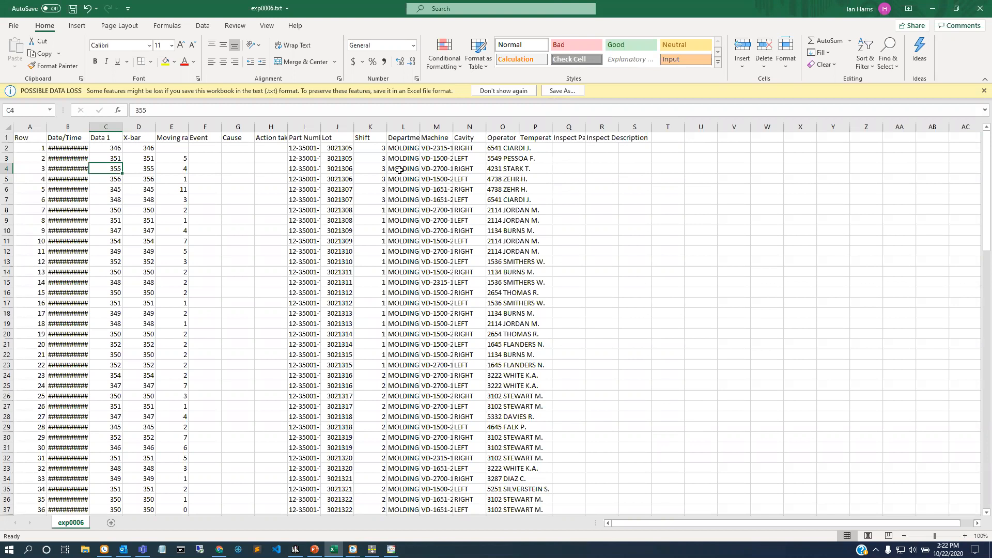
pyautogui.click(77, 148)
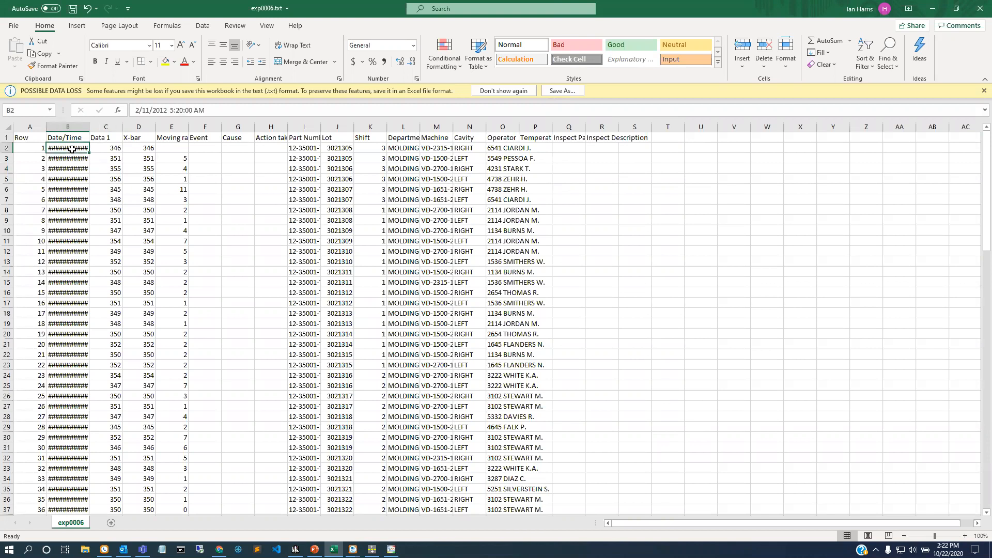
pyautogui.scroll(-20, 312, 215)
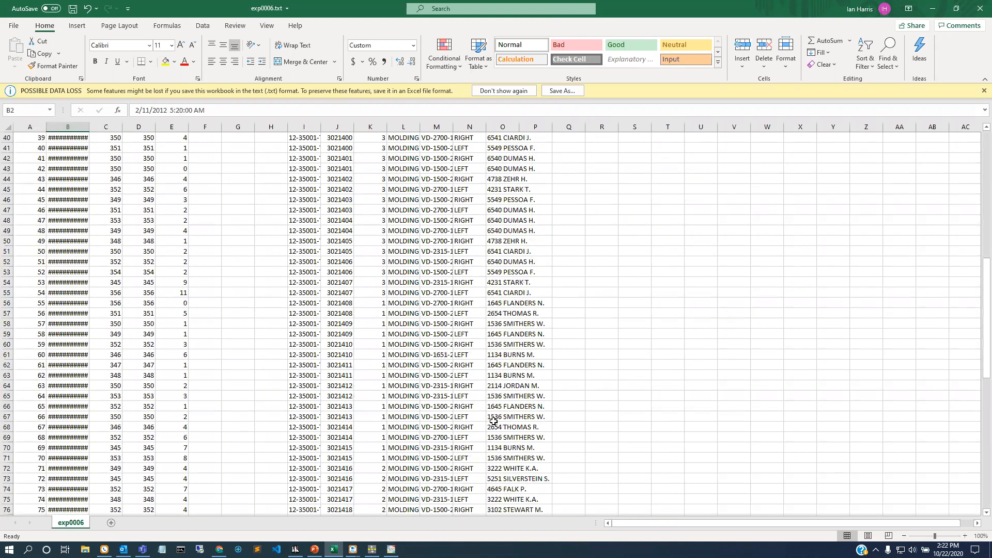
pyautogui.scroll(-1, 505, 445)
pyautogui.keyDown('shift'); pyautogui.click(504, 364); pyautogui.keyUp('shift')
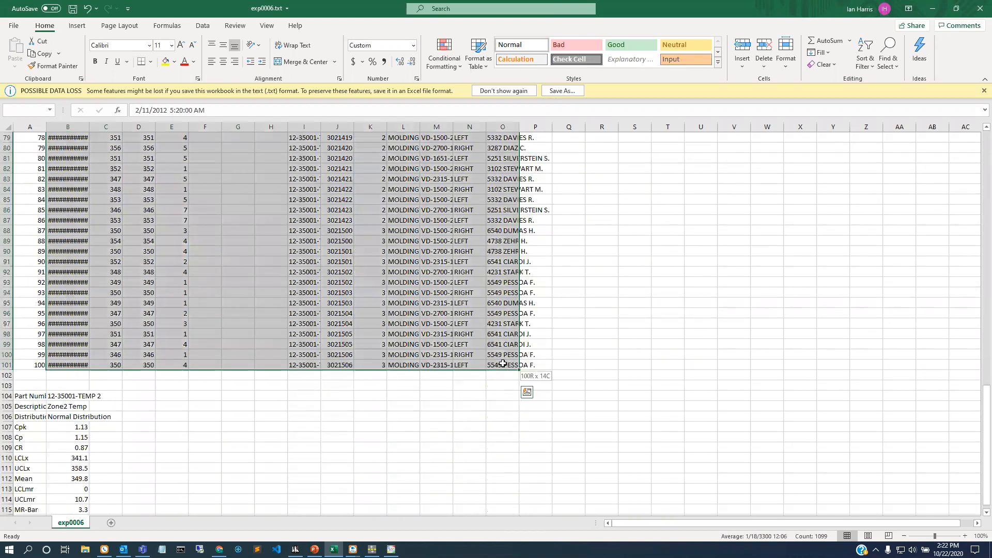
pyautogui.rightClick(486, 267)
pyautogui.click(512, 275)
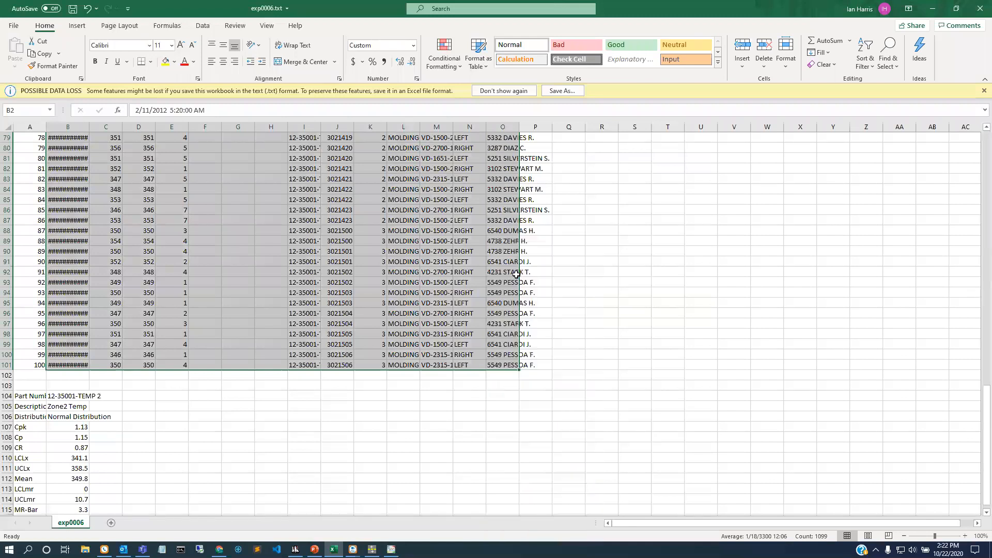
pyautogui.scroll(20, 511, 279)
pyautogui.click(932, 9)
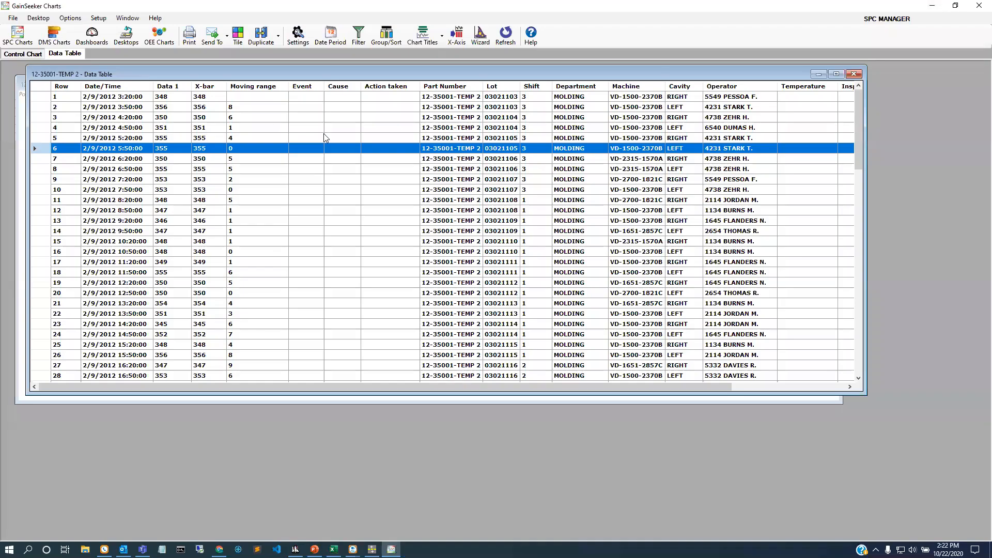
# Load the copied rows as external SPC data, assign the Date/Time, Data 1 and Part Number columns, and cancel the import.
pyautogui.click(12, 17)
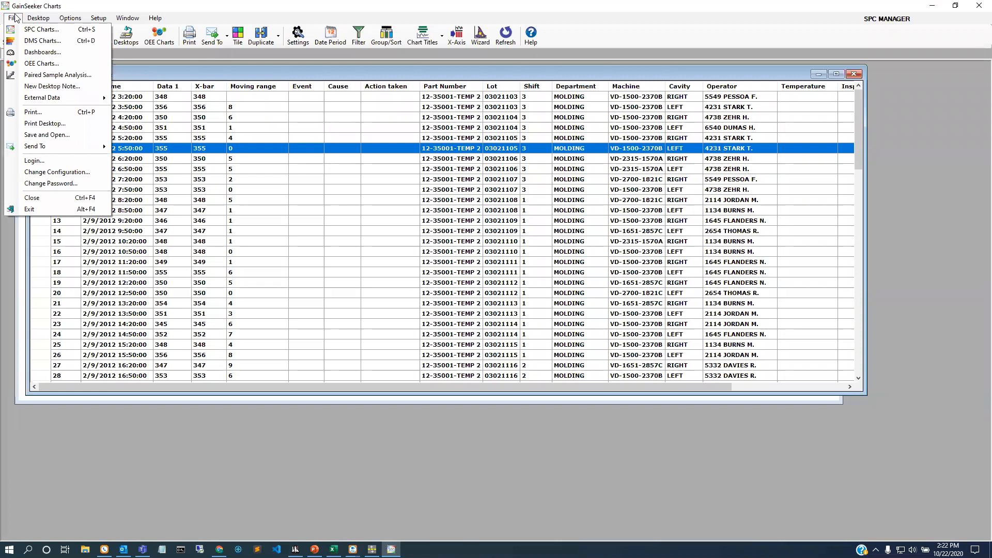
pyautogui.moveTo(39, 98)
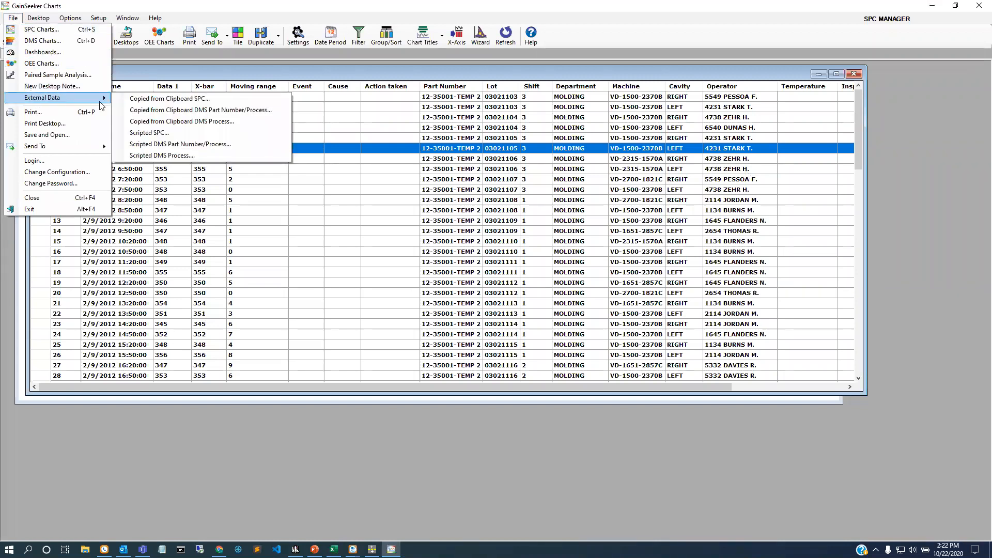
pyautogui.click(184, 100)
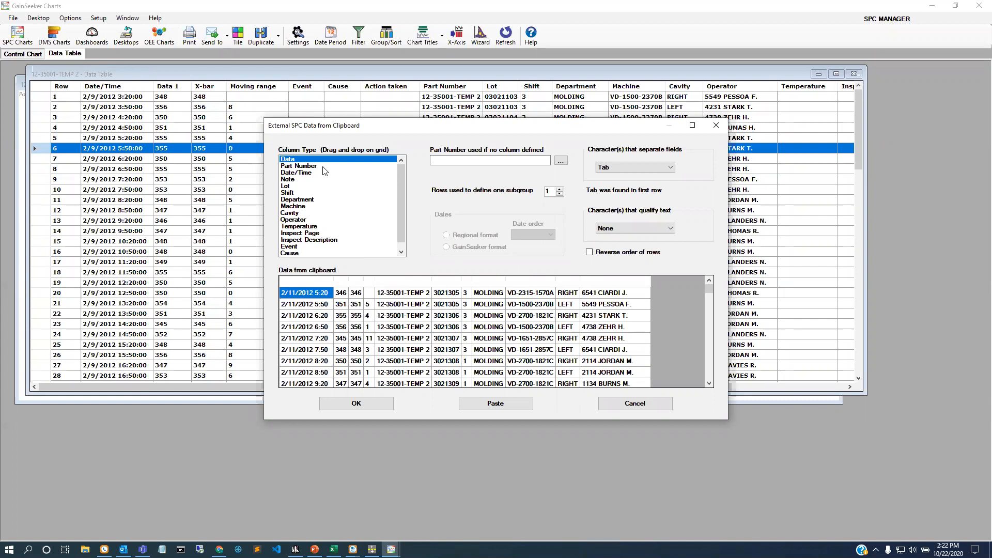
pyautogui.moveTo(298, 166); pyautogui.dragTo(416, 283)
pyautogui.moveTo(292, 166); pyautogui.dragTo(340, 283)
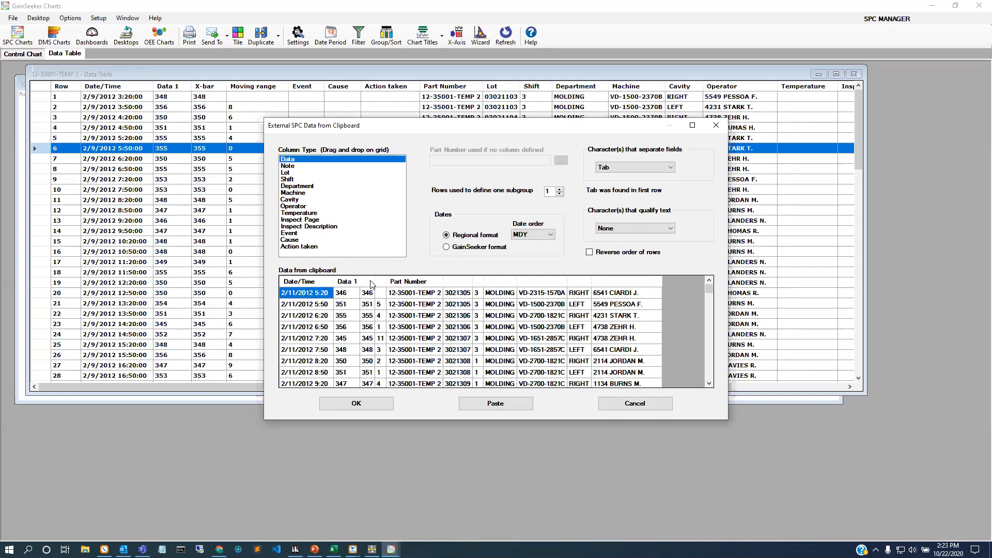
pyautogui.click(381, 293)
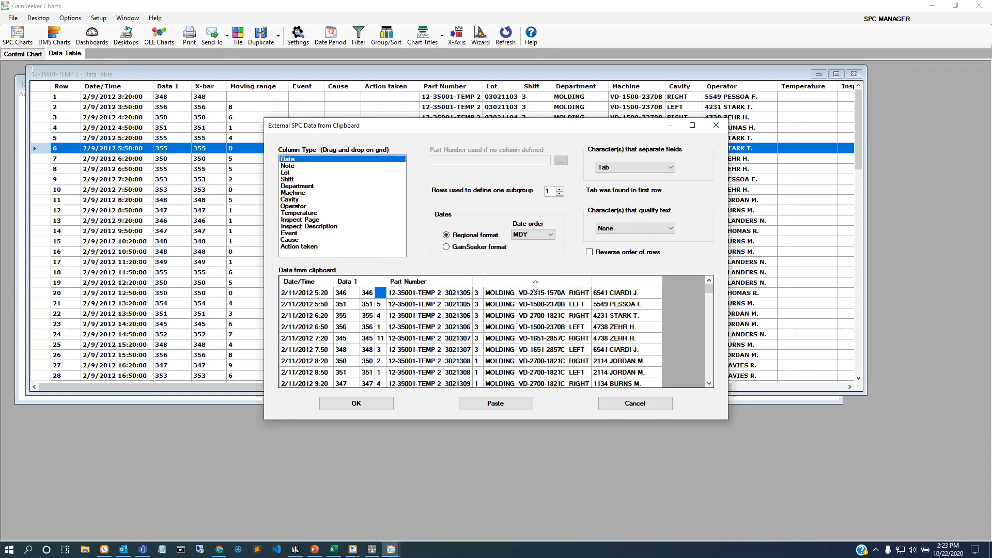
pyautogui.click(628, 406)
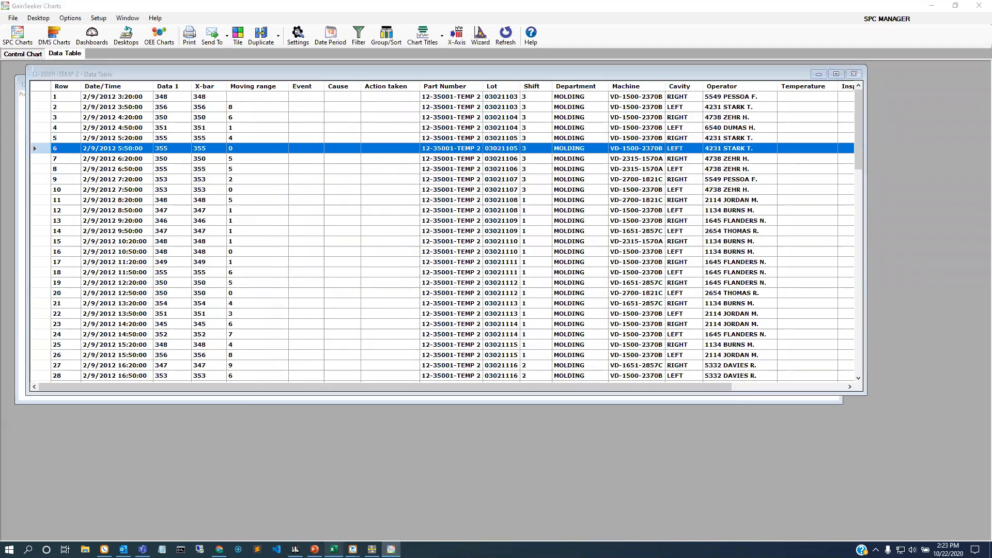
# Copy range B1:O101 of exp0006.txt in Excel, including the header row, and return to GainSeeker Charts.
pyautogui.click(334, 550)
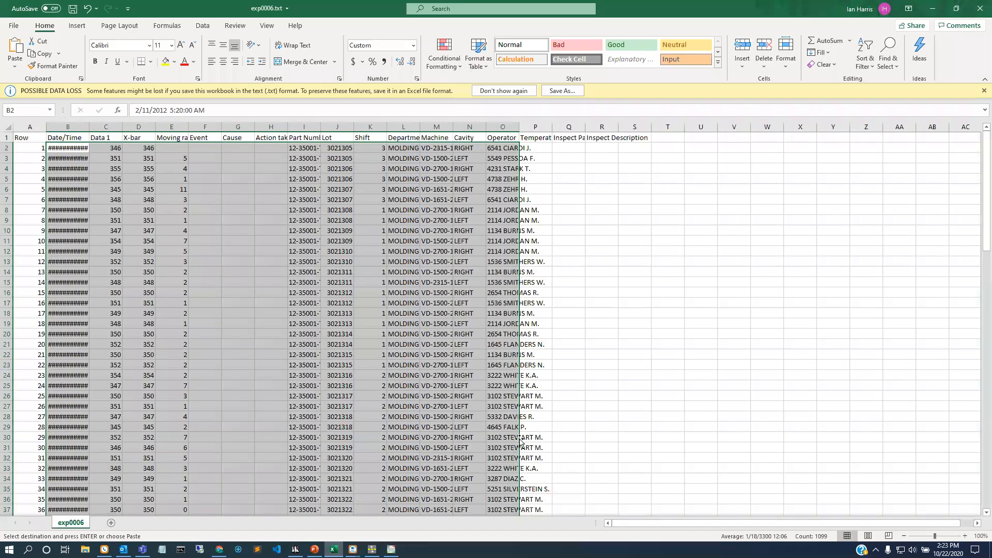
pyautogui.click(61, 139)
pyautogui.scroll(-18, 793, 318)
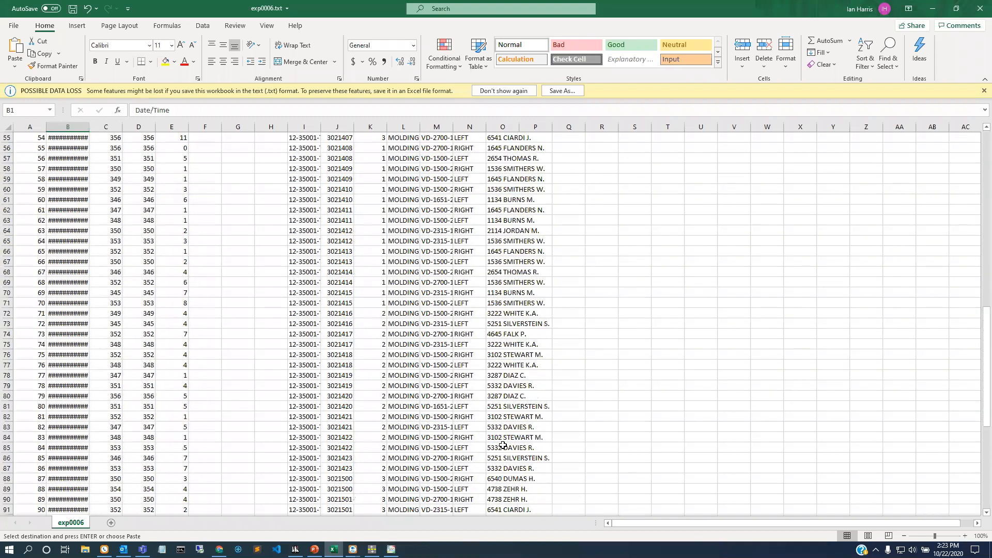
pyautogui.scroll(-9, 504, 447)
pyautogui.keyDown('shift'); pyautogui.click(504, 335); pyautogui.keyUp('shift')
pyautogui.rightClick(503, 334)
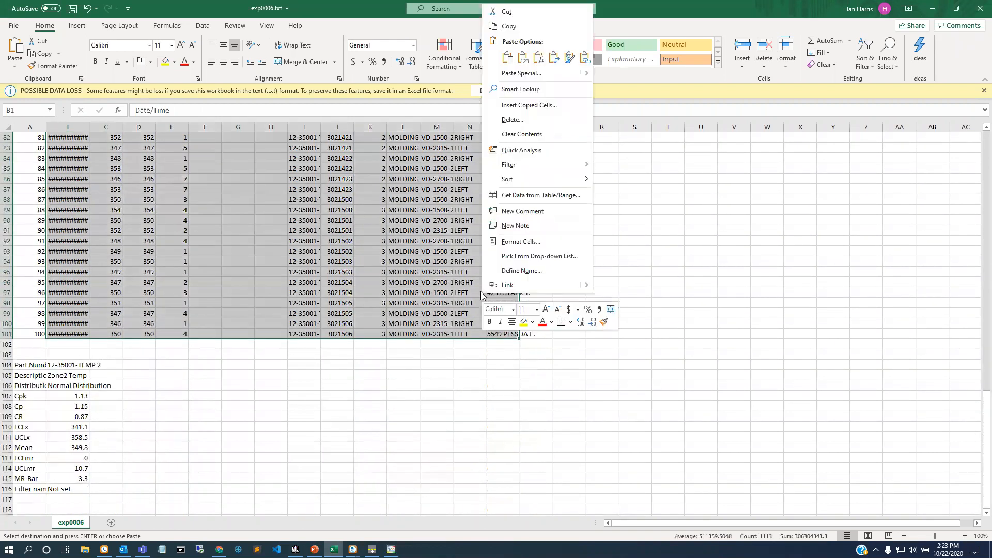
pyautogui.click(525, 25)
pyautogui.click(930, 10)
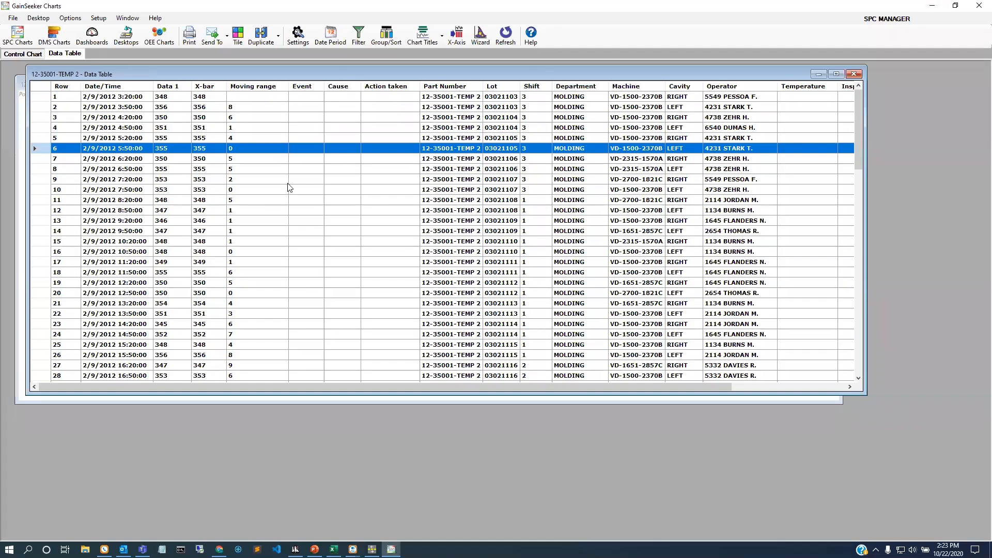
# Load the clipboard contents as external SPC data with Tab as field separator and show them in a Control Chart.
pyautogui.click(12, 17)
pyautogui.moveTo(57, 97)
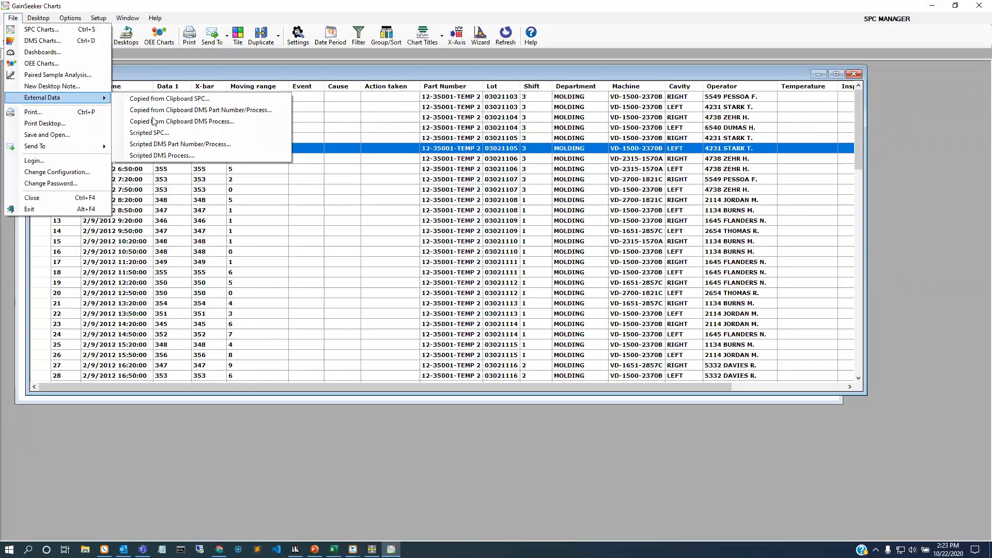
pyautogui.click(199, 99)
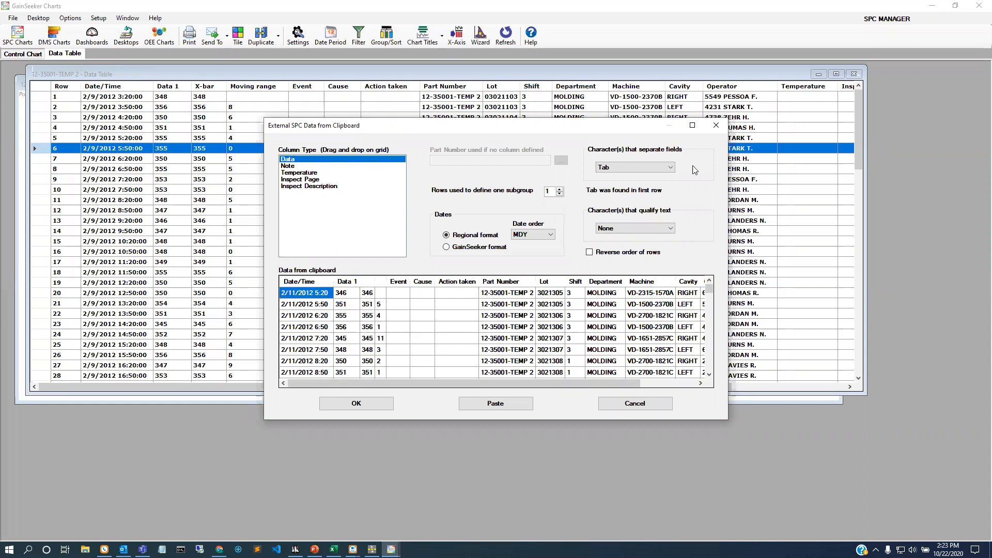
pyautogui.click(670, 168)
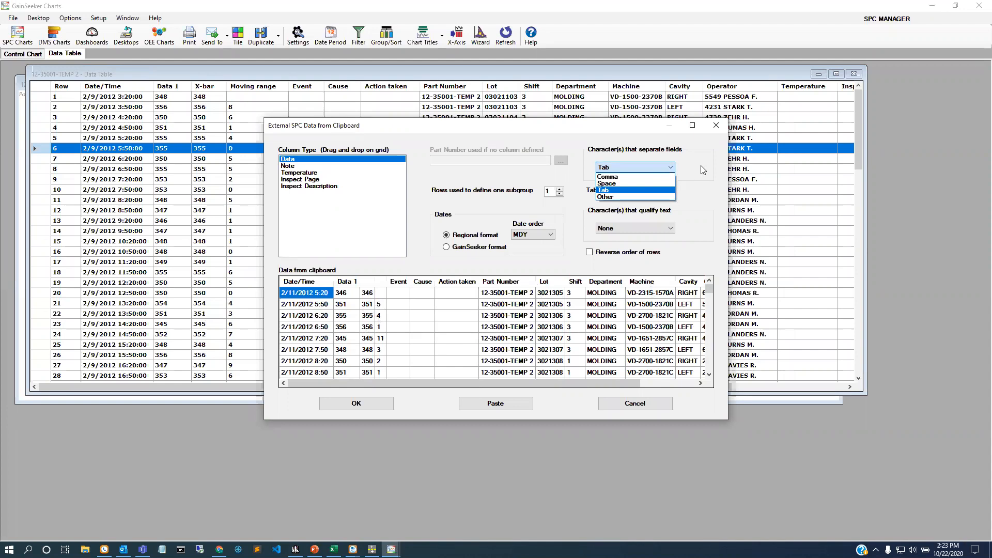
pyautogui.click(701, 171)
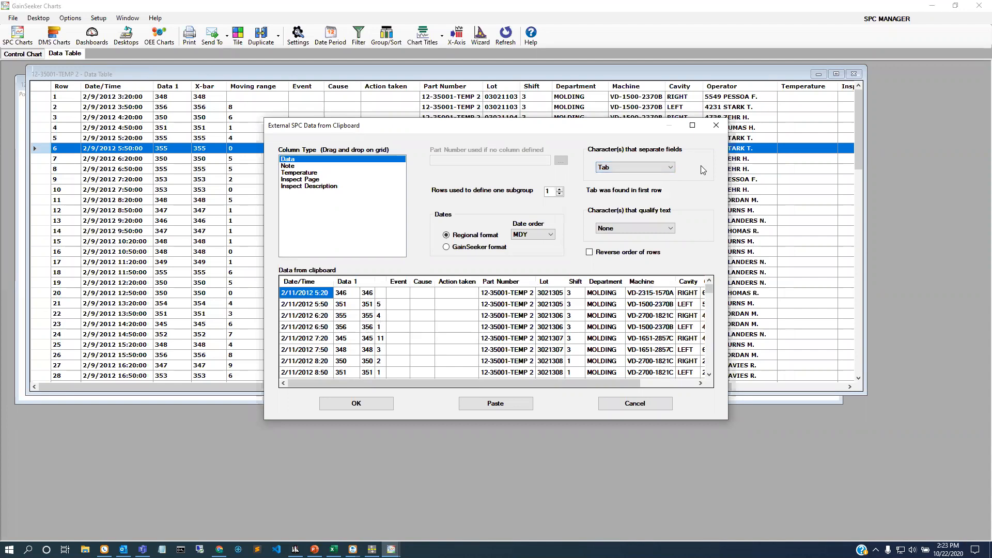
pyautogui.click(378, 407)
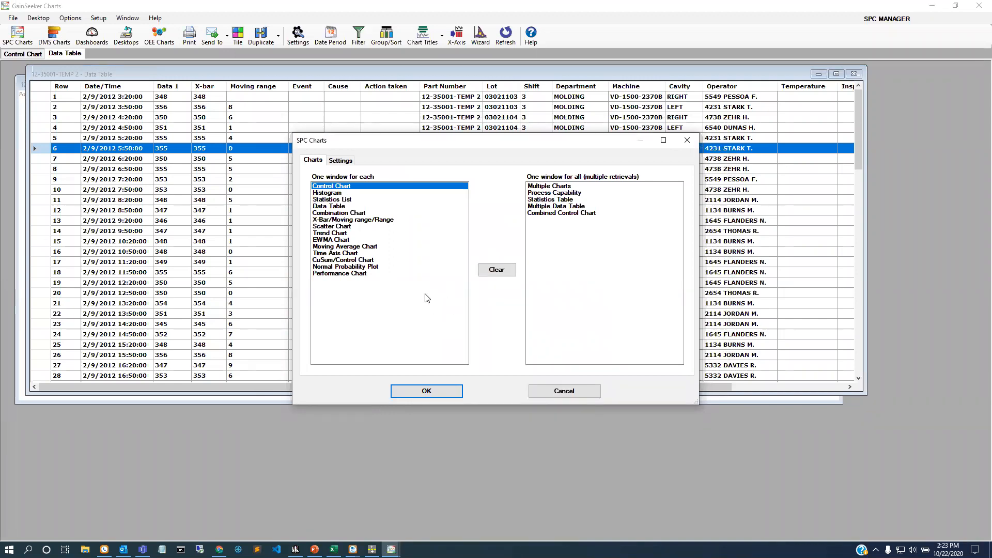
pyautogui.click(426, 392)
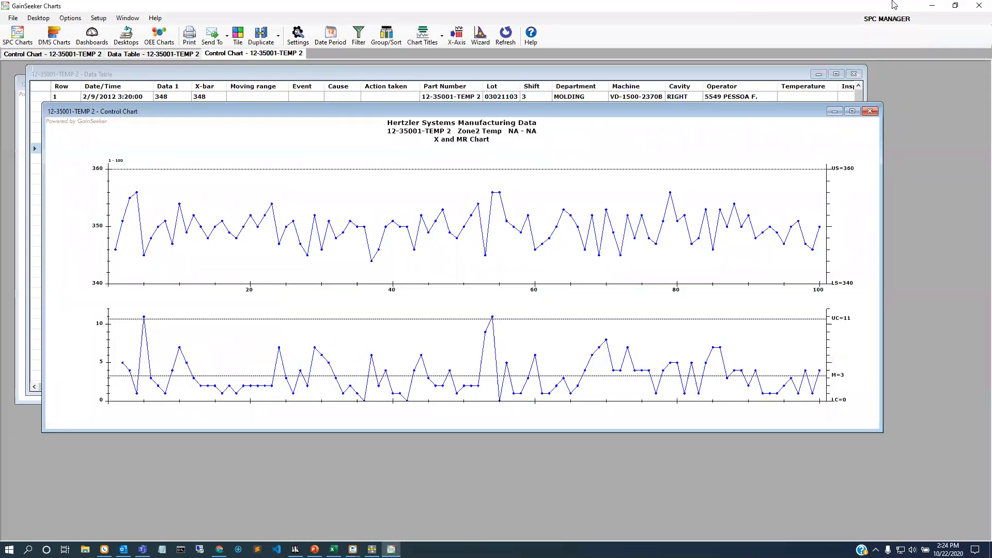
# Close the 12-35001-TEMP 2 data table and compare the external-data control chart with the original one behind it.
pyautogui.click(854, 74)
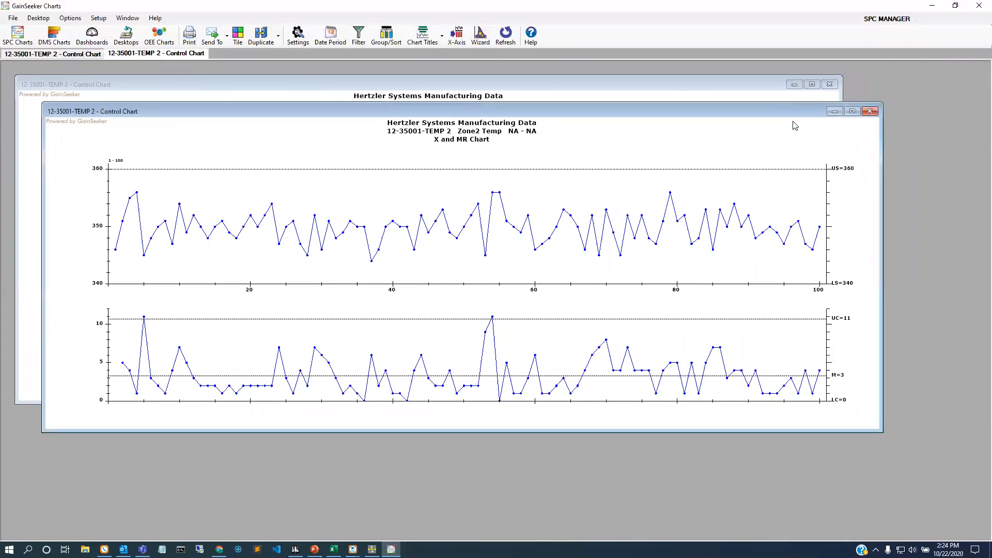
pyautogui.moveTo(790, 112); pyautogui.dragTo(766, 240)
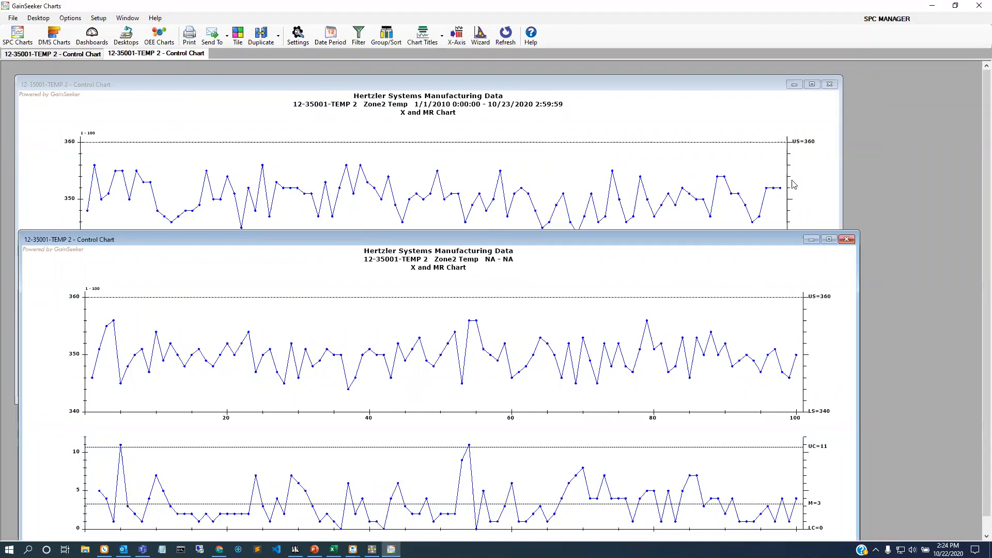
pyautogui.moveTo(630, 243); pyautogui.dragTo(665, 111)
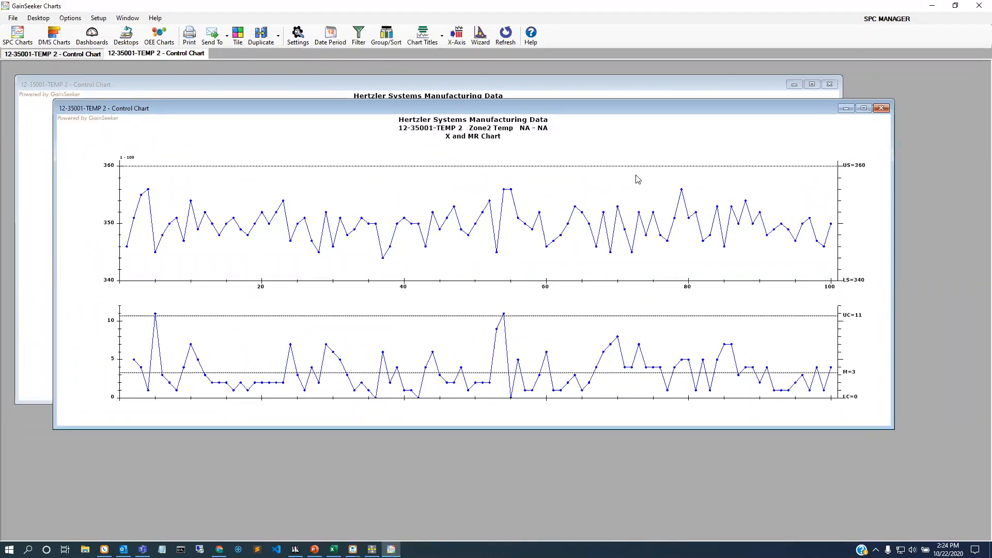
pyautogui.moveTo(158, 109); pyautogui.dragTo(146, 109)
# Save the external data of the 12-35001-TEMP 2 control chart to the database and confirm.
pyautogui.click(15, 21)
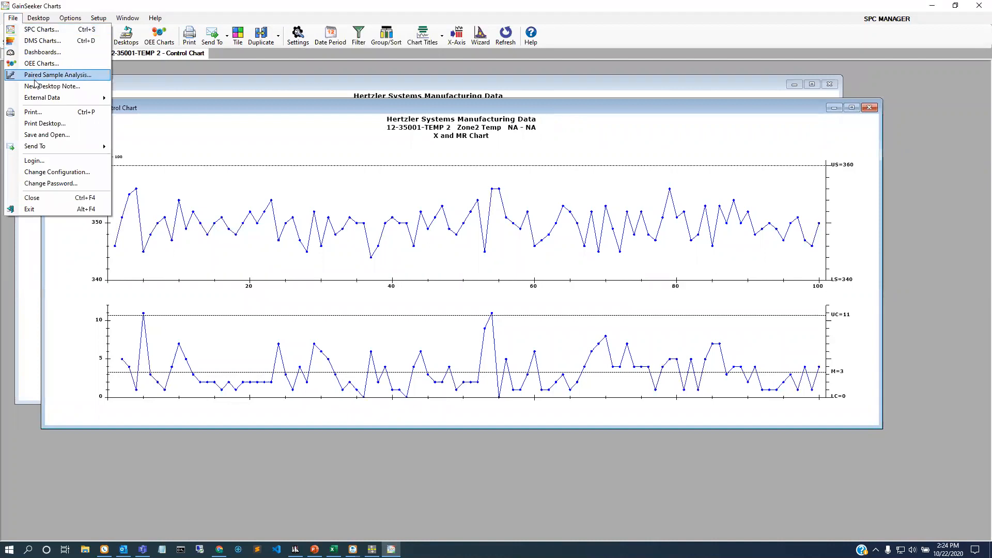
pyautogui.moveTo(62, 98)
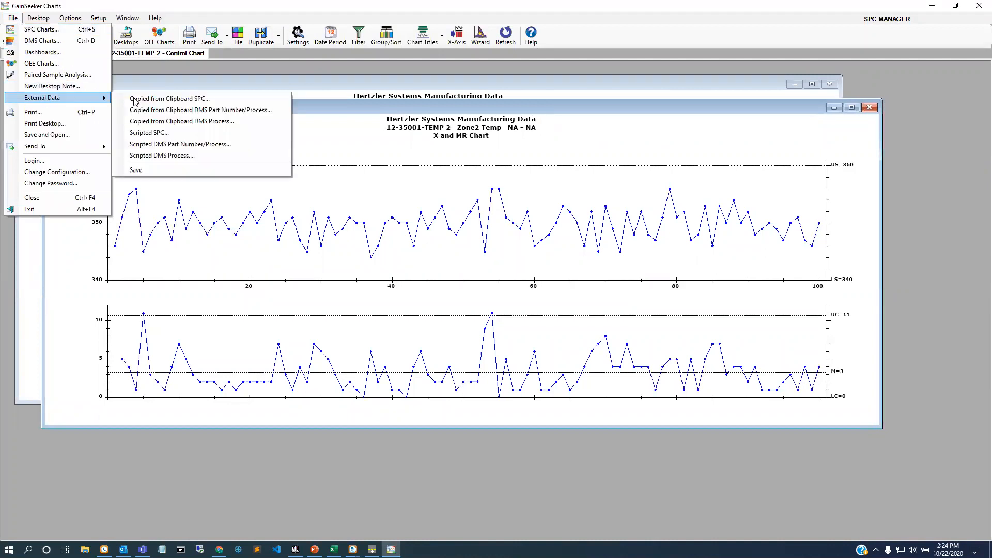
pyautogui.click(160, 172)
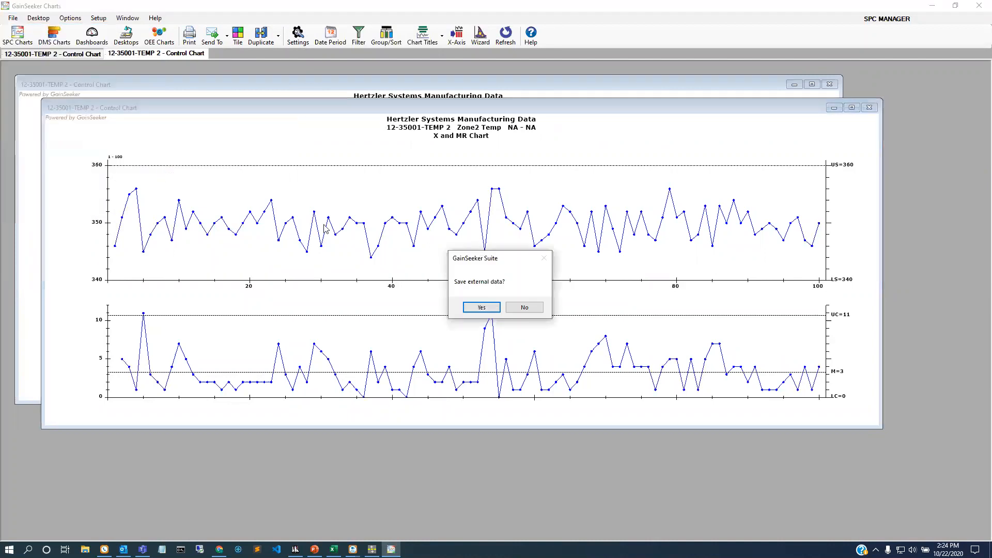
pyautogui.click(480, 310)
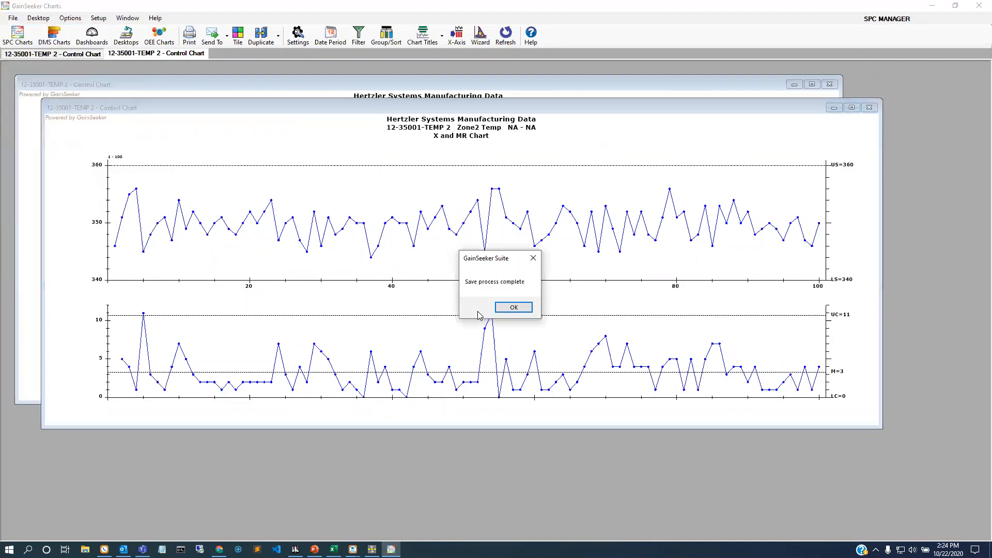
pyautogui.click(507, 309)
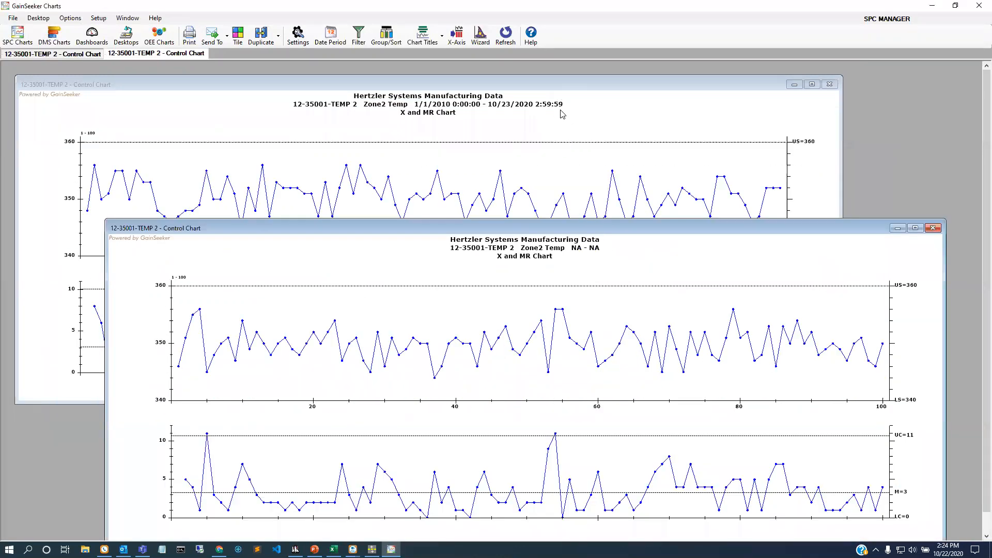
# Refresh the original 12-35001-TEMP 2 control chart, compare it with the external-data chart, and close the external-data chart.
pyautogui.click(560, 113)
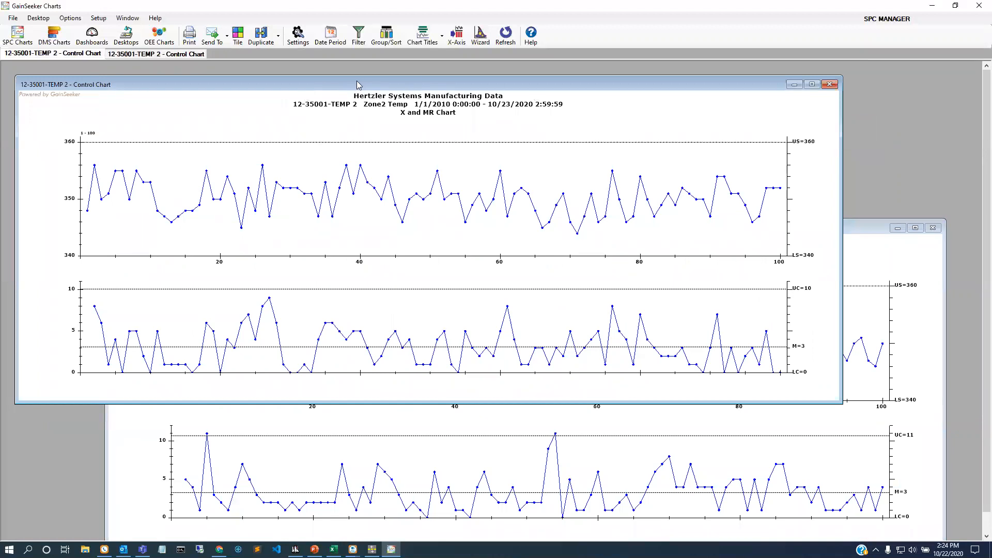
pyautogui.moveTo(359, 85); pyautogui.dragTo(350, 80)
pyautogui.click(506, 36)
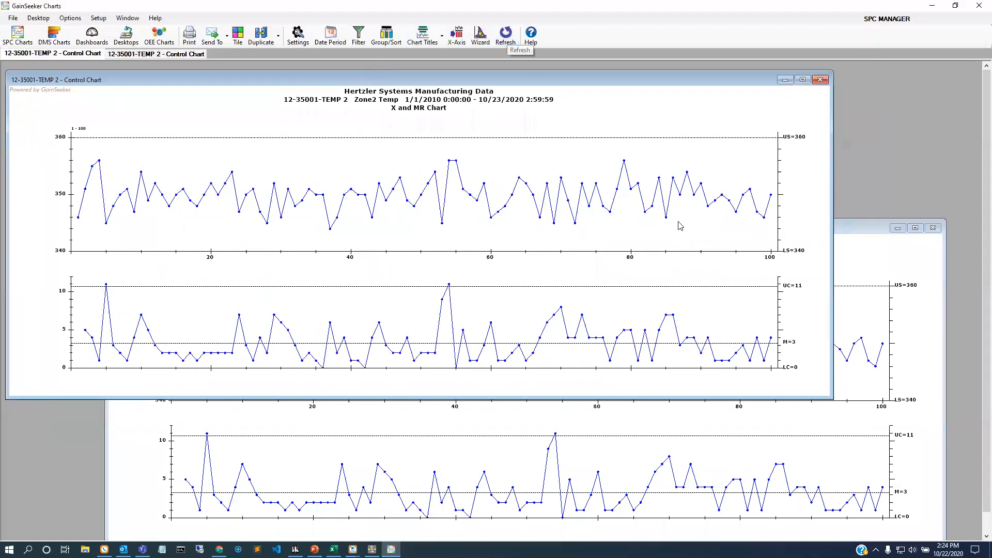
pyautogui.click(841, 234)
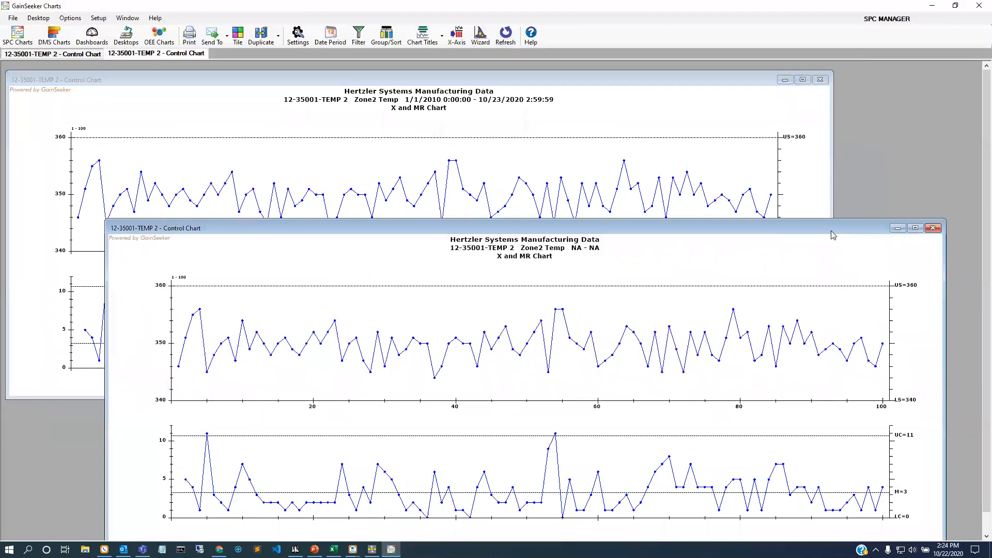
pyautogui.moveTo(832, 232); pyautogui.dragTo(743, 240)
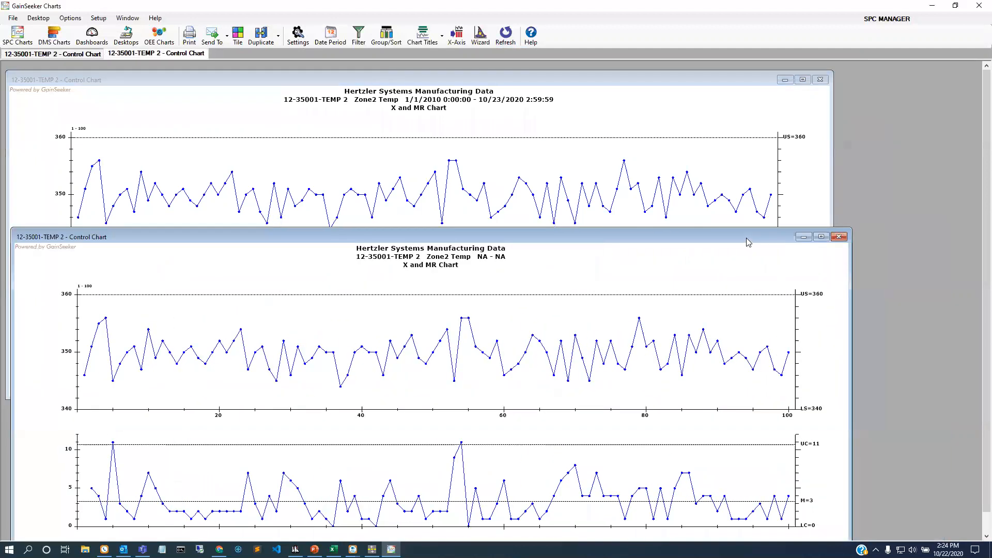
pyautogui.click(839, 238)
pyautogui.rightClick(593, 176)
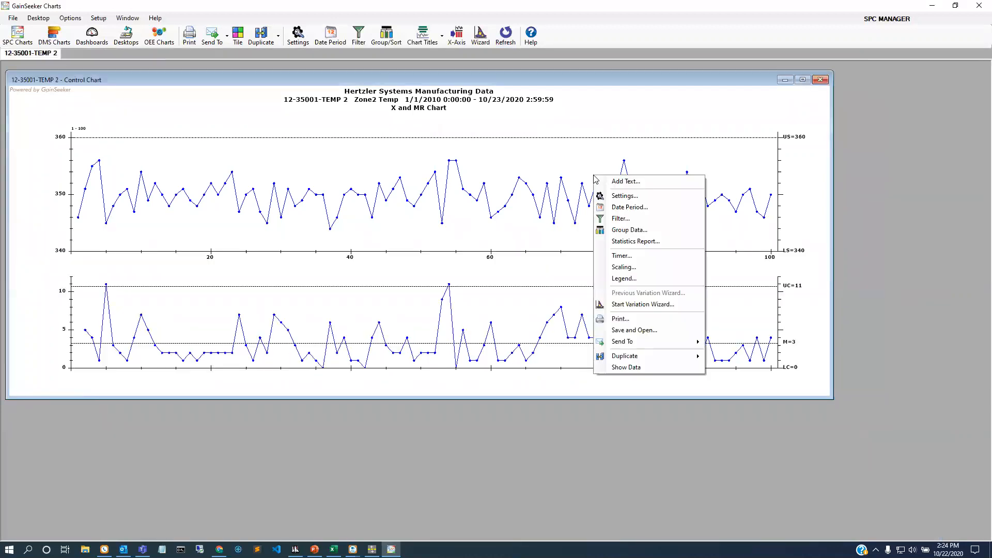
pyautogui.click(643, 118)
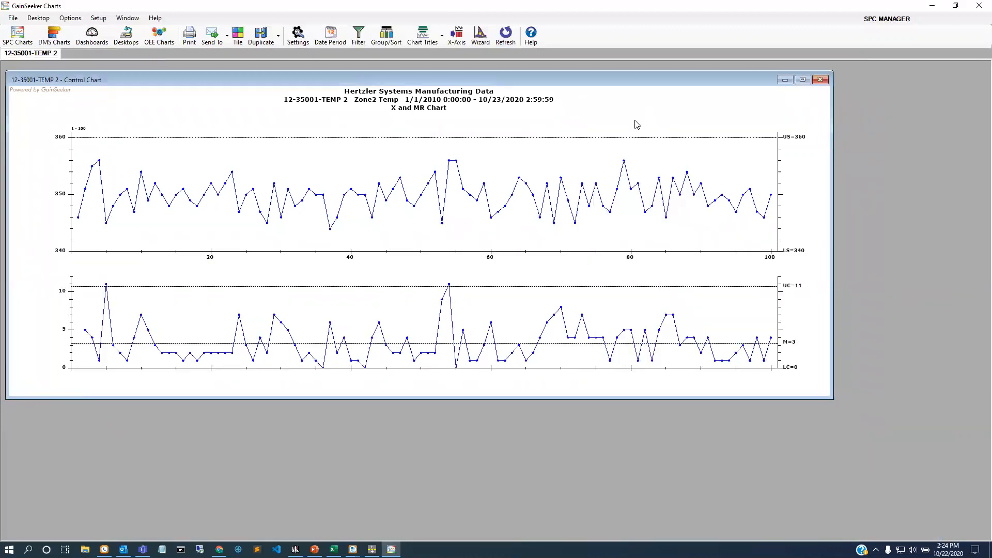
pyautogui.rightClick(557, 159)
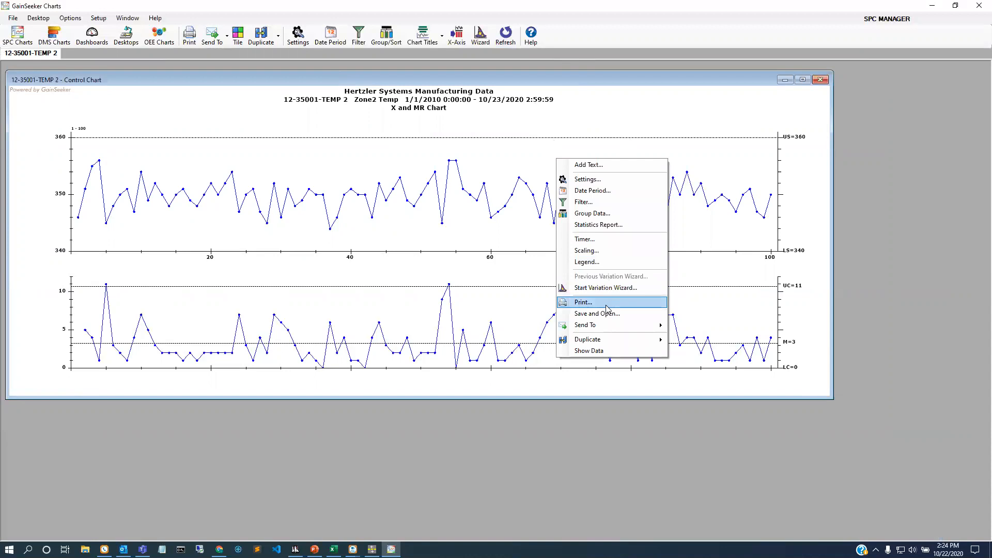
pyautogui.moveTo(610, 325)
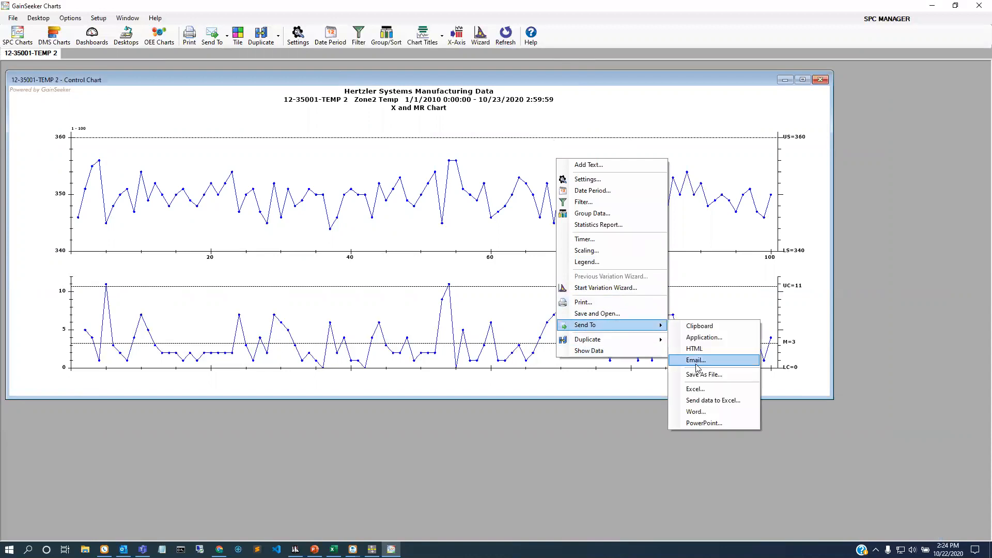
pyautogui.click(717, 179)
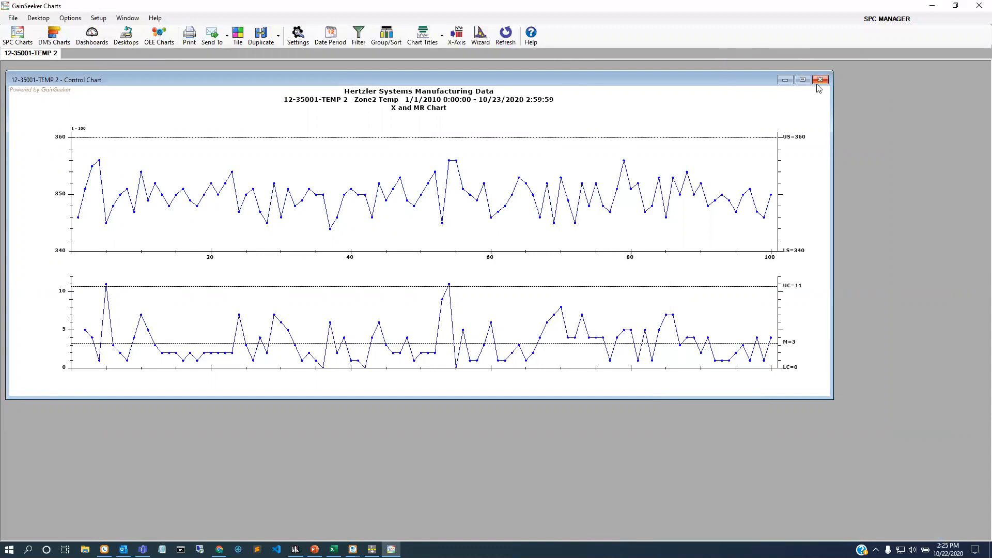
# Close the 12-35001-TEMP 2 control chart and exit GainSeeker Charts.
pyautogui.click(823, 80)
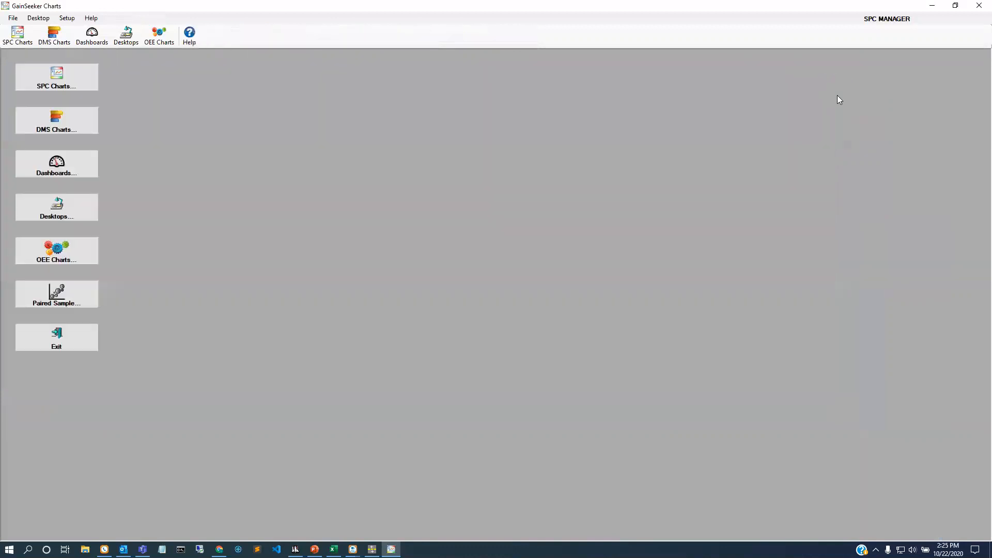
pyautogui.click(85, 347)
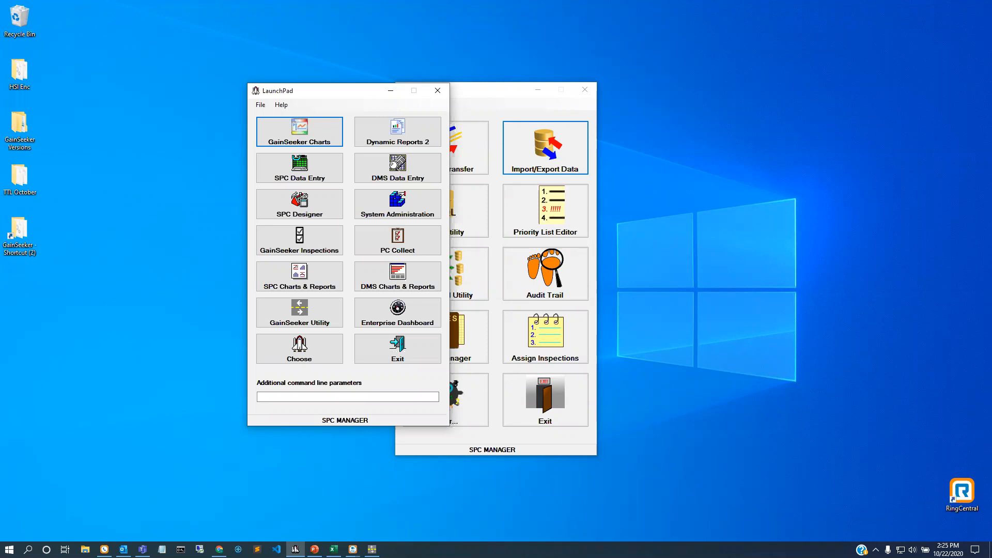
# Switch to the PowerPoint presentation and start the slide show from the current Automation slide.
pyautogui.hotkey('alt', 'Tab')
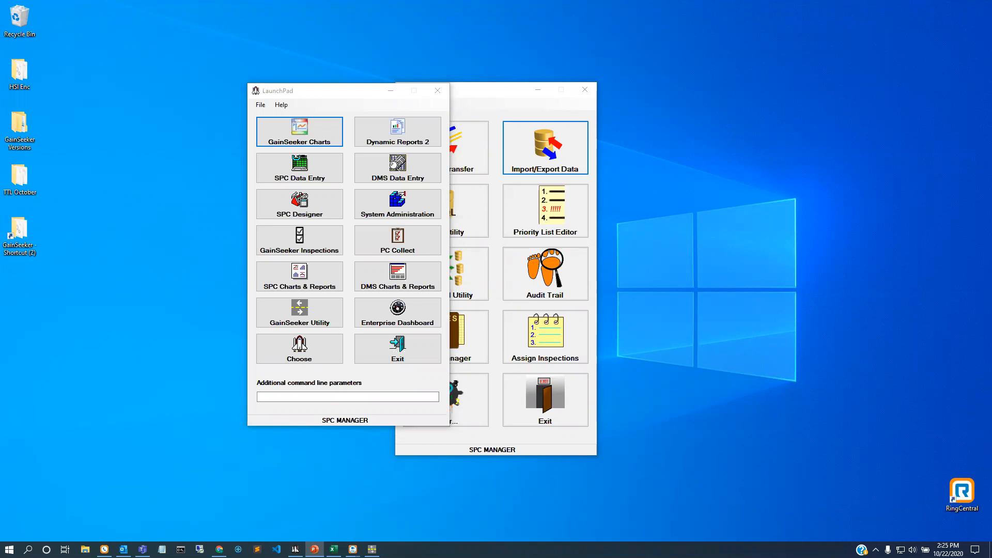
pyautogui.hotkey('shift', 'F5')
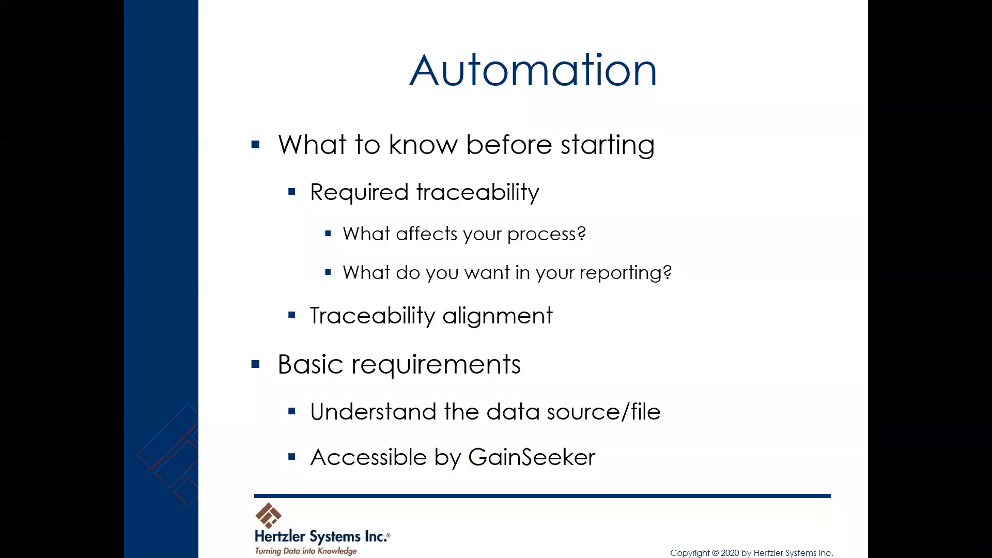